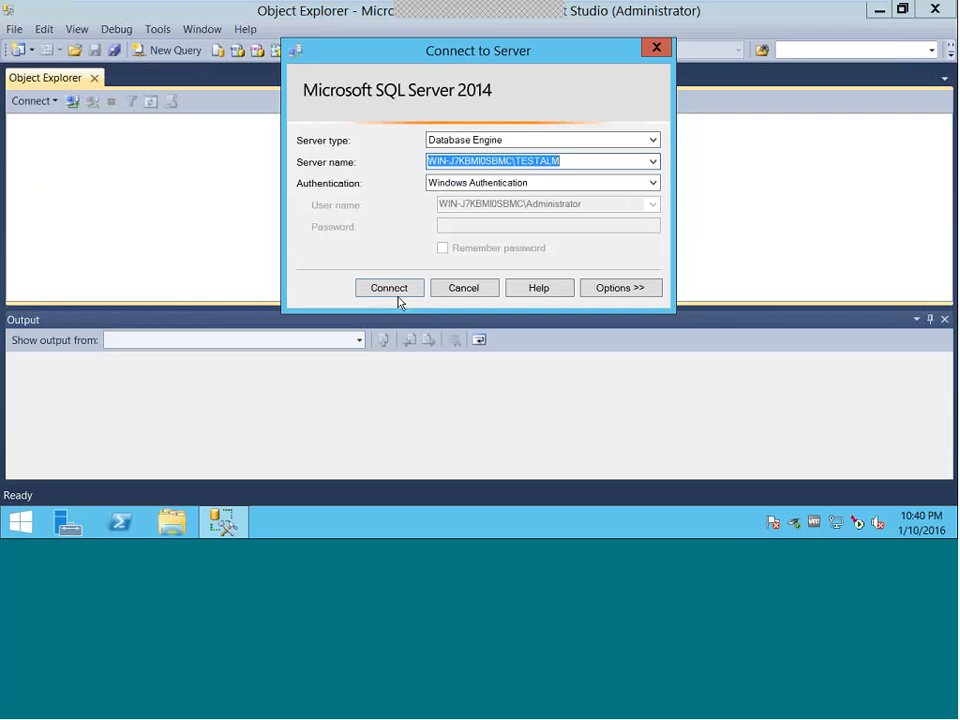
# - Connect to the TESTALM server and expand its Databases folder
pyautogui.click(396, 289)
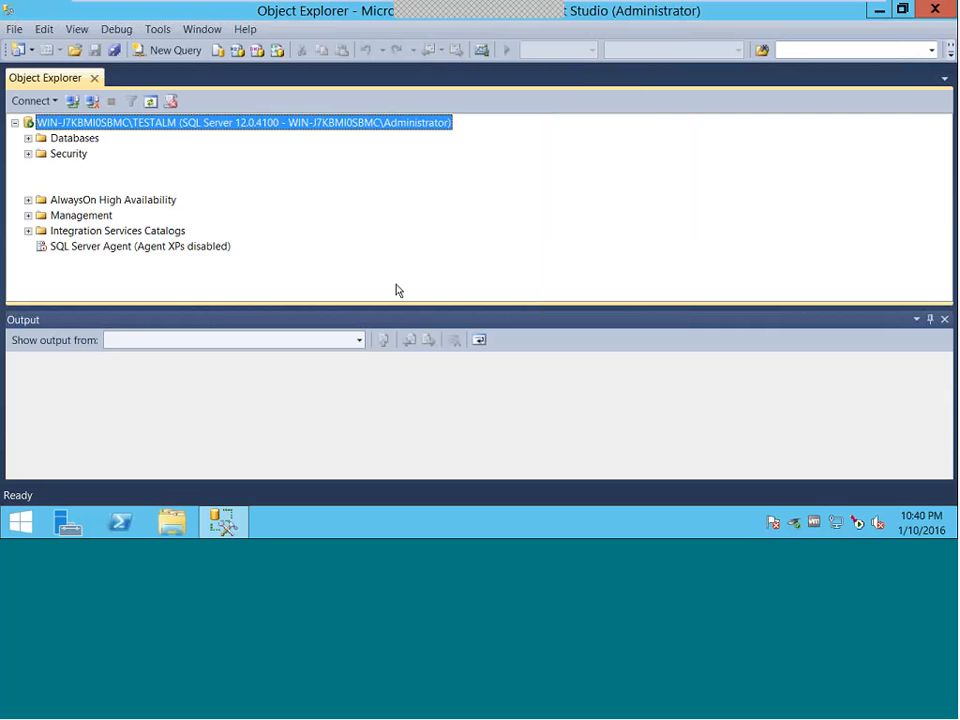
pyautogui.click(70, 143)
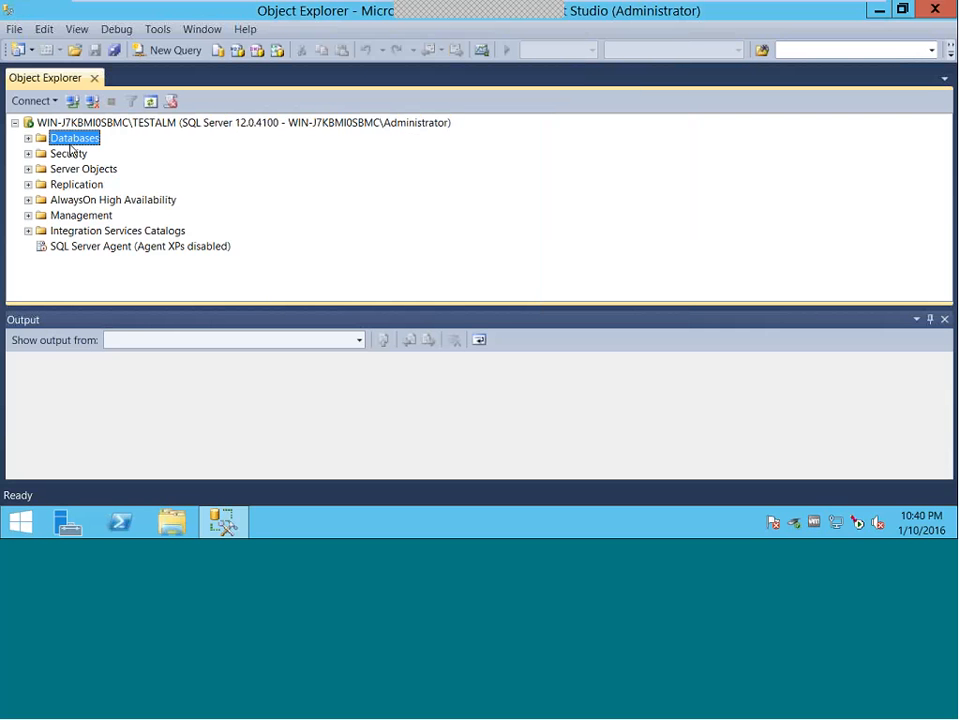
pyautogui.click(28, 139)
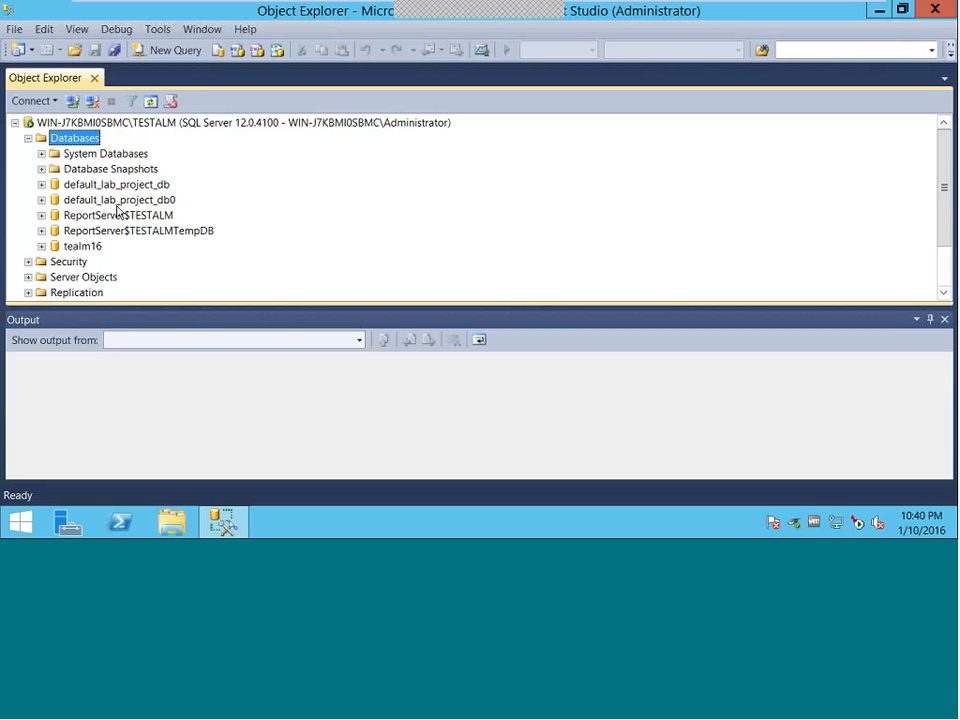
pyautogui.click(111, 205)
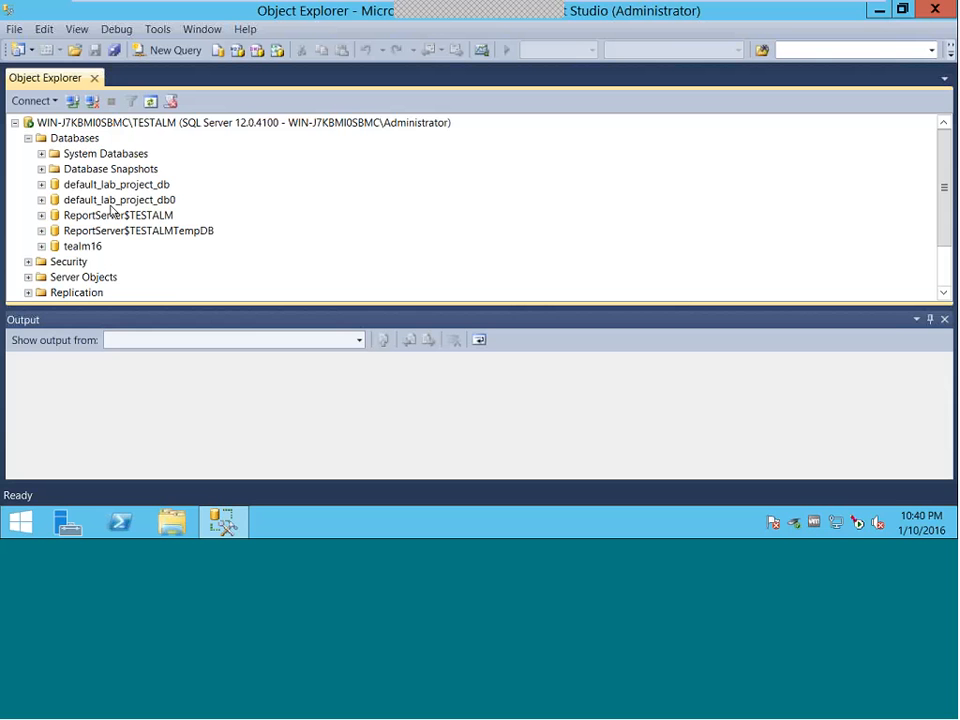
# - Expand Security > Logins and select the td_db_admin login
pyautogui.click(34, 263)
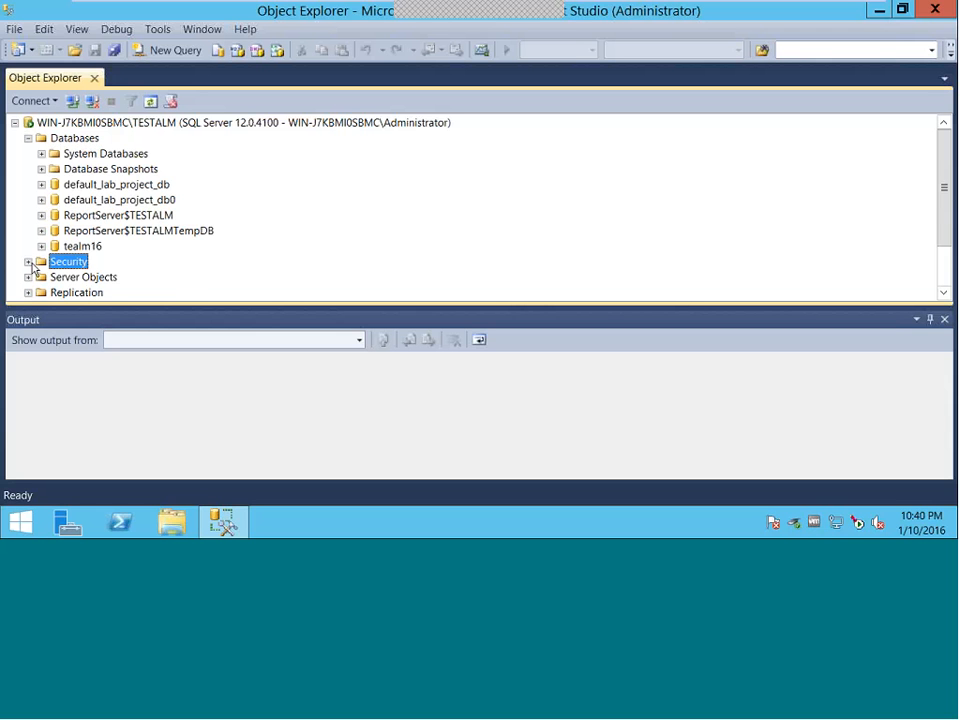
pyautogui.click(30, 262)
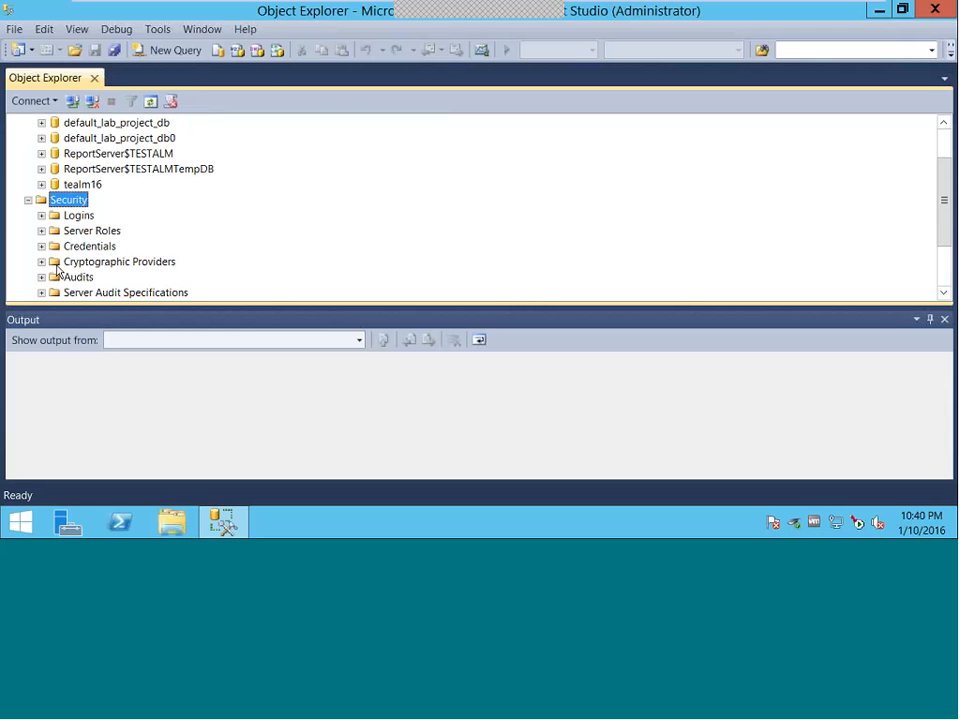
pyautogui.click(76, 215)
pyautogui.click(41, 216)
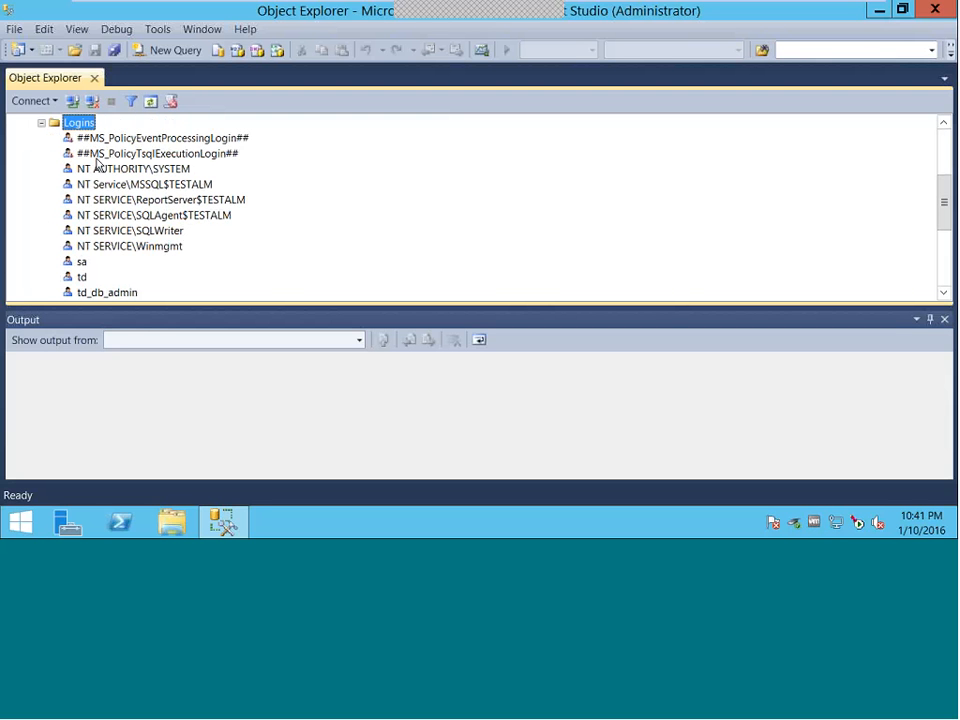
pyautogui.click(108, 293)
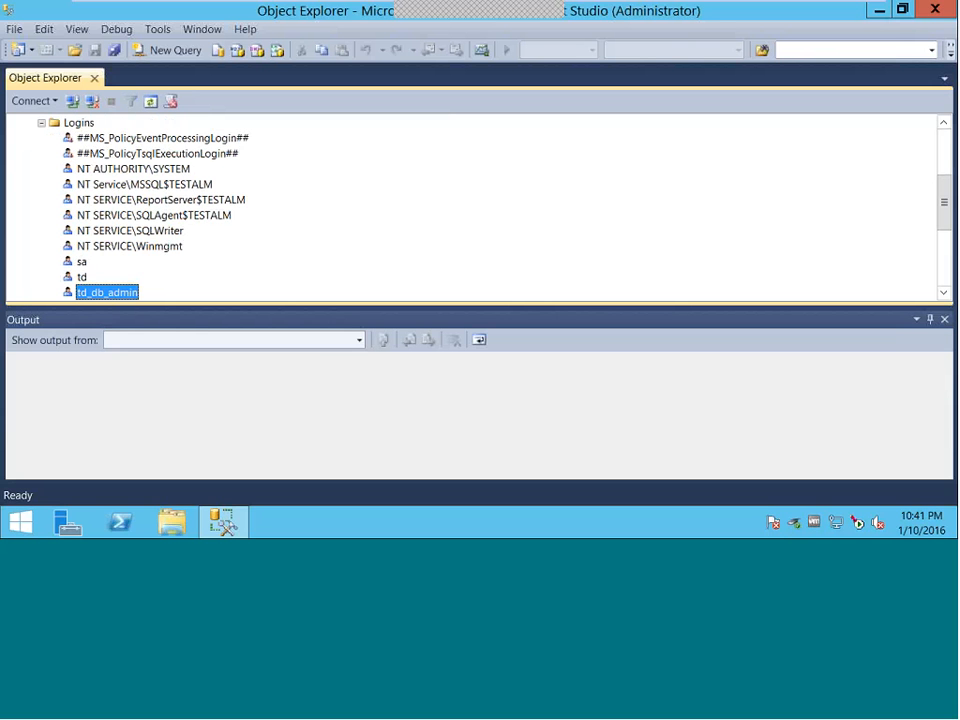
pyautogui.rightClick(78, 123)
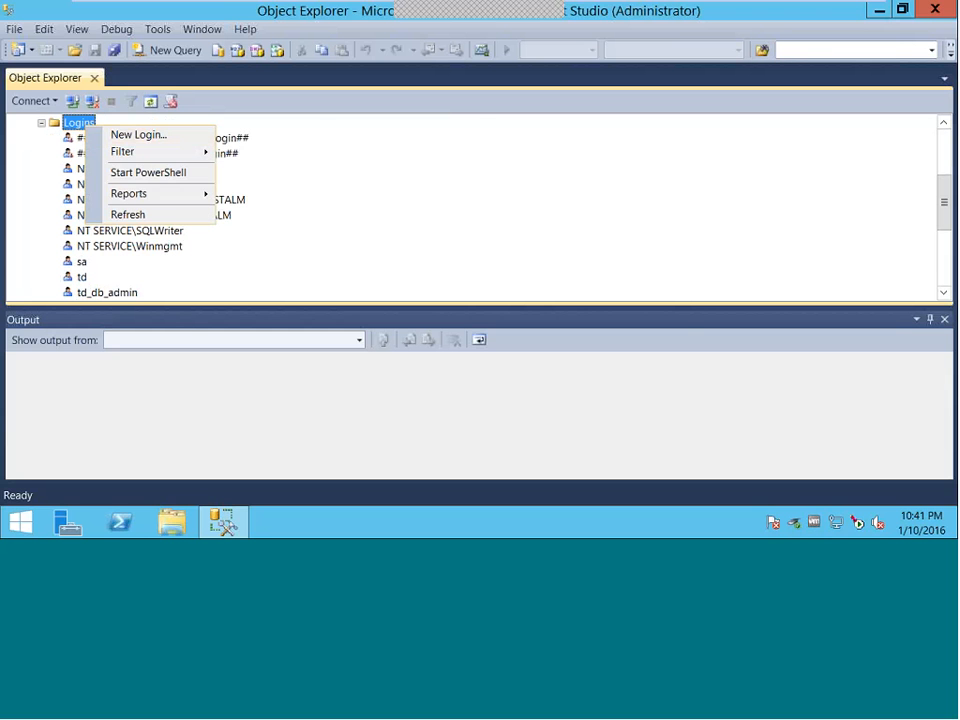
pyautogui.click(129, 136)
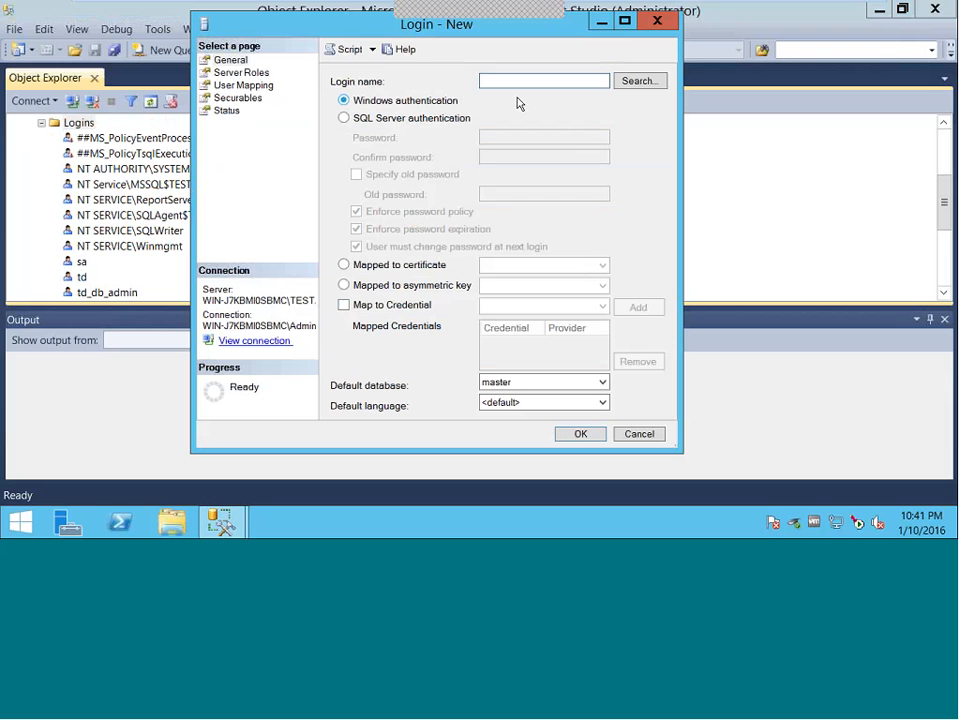
pyautogui.write('td_db_admin')
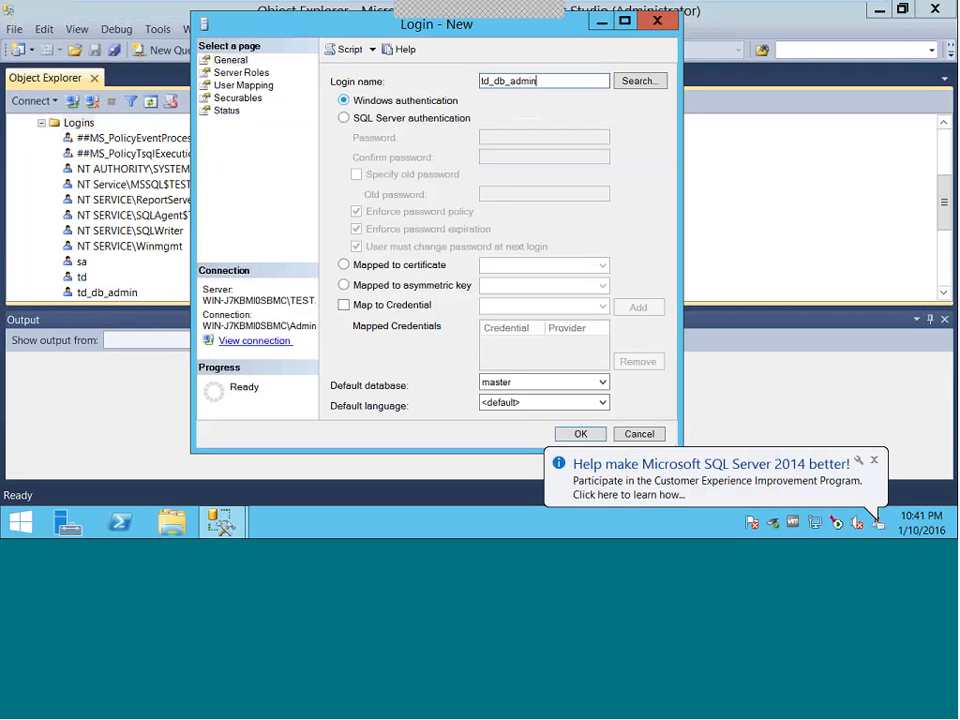
pyautogui.click(344, 118)
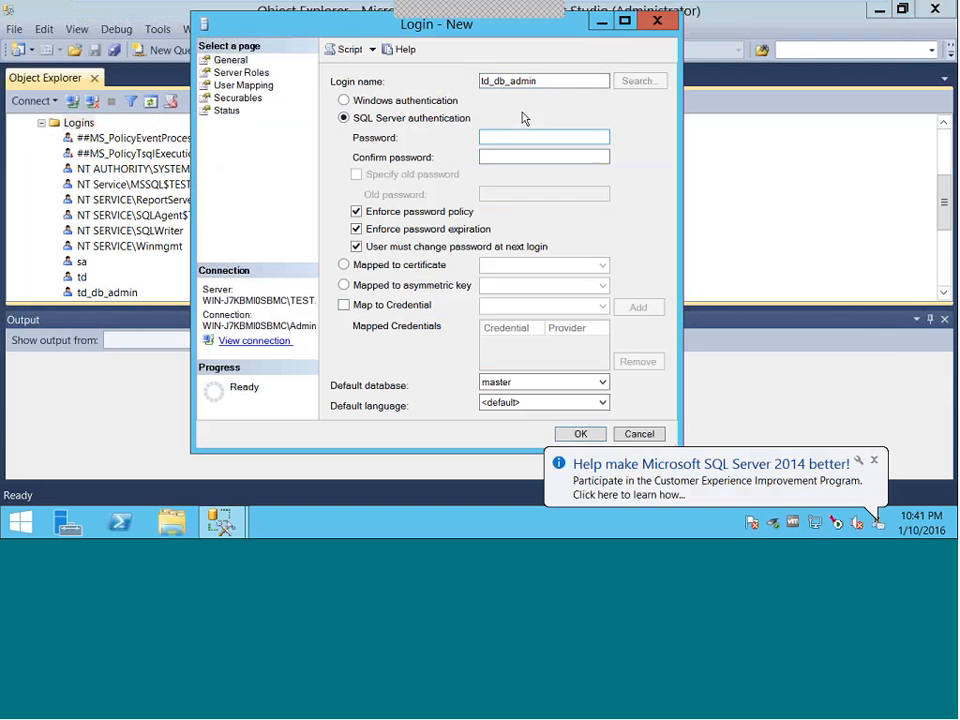
pyautogui.press('Tab')
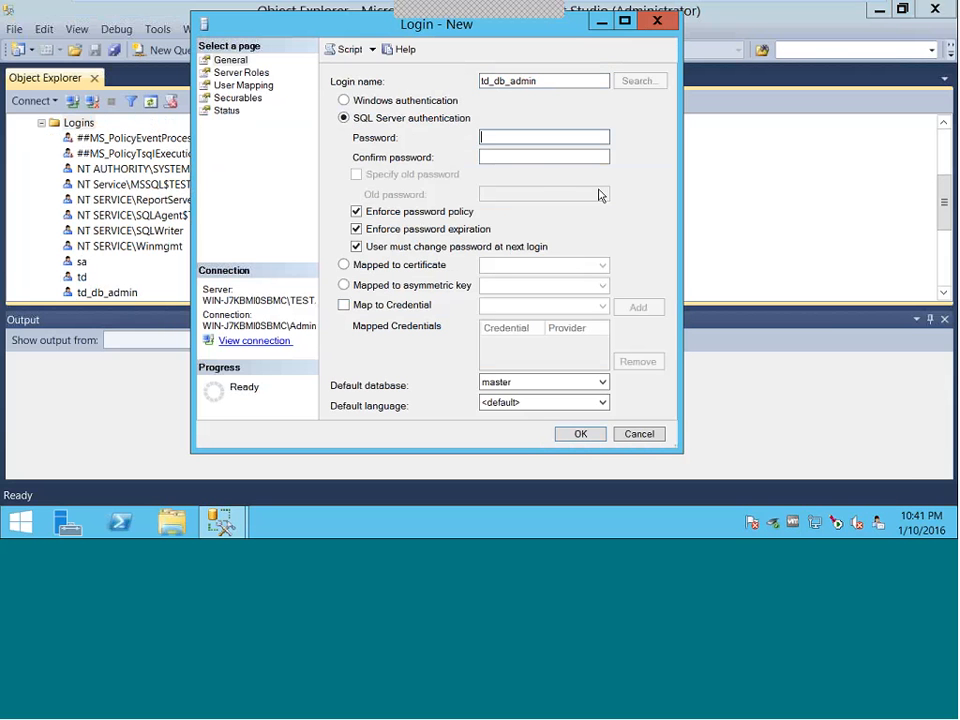
pyautogui.write('password')
pyautogui.press('Tab')
pyautogui.write('pas')
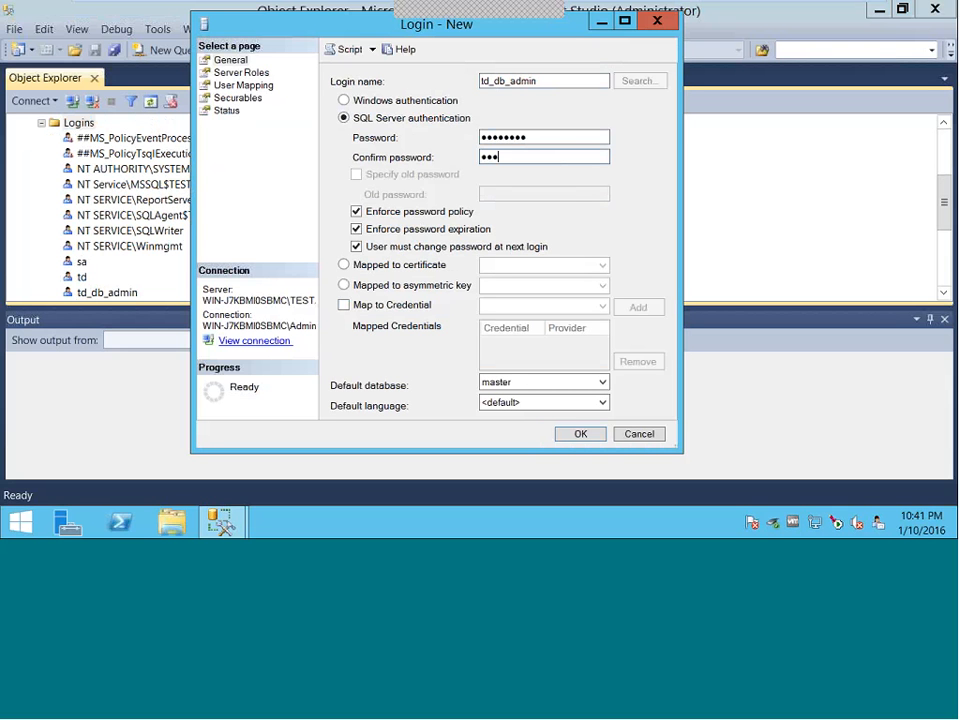
pyautogui.write('sword')
pyautogui.click(364, 214)
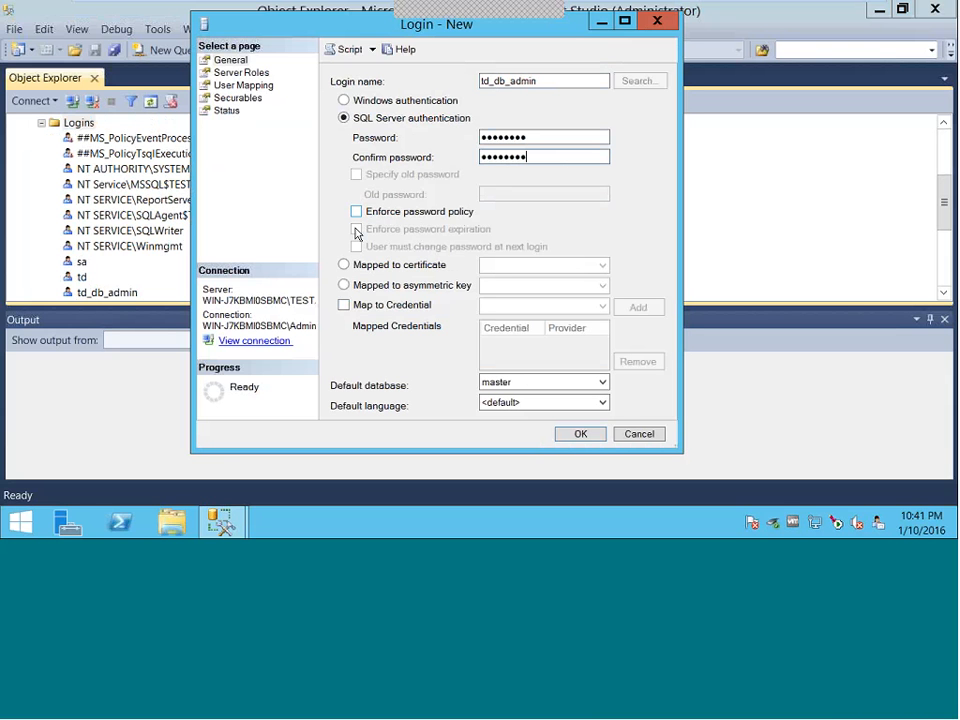
pyautogui.click(246, 86)
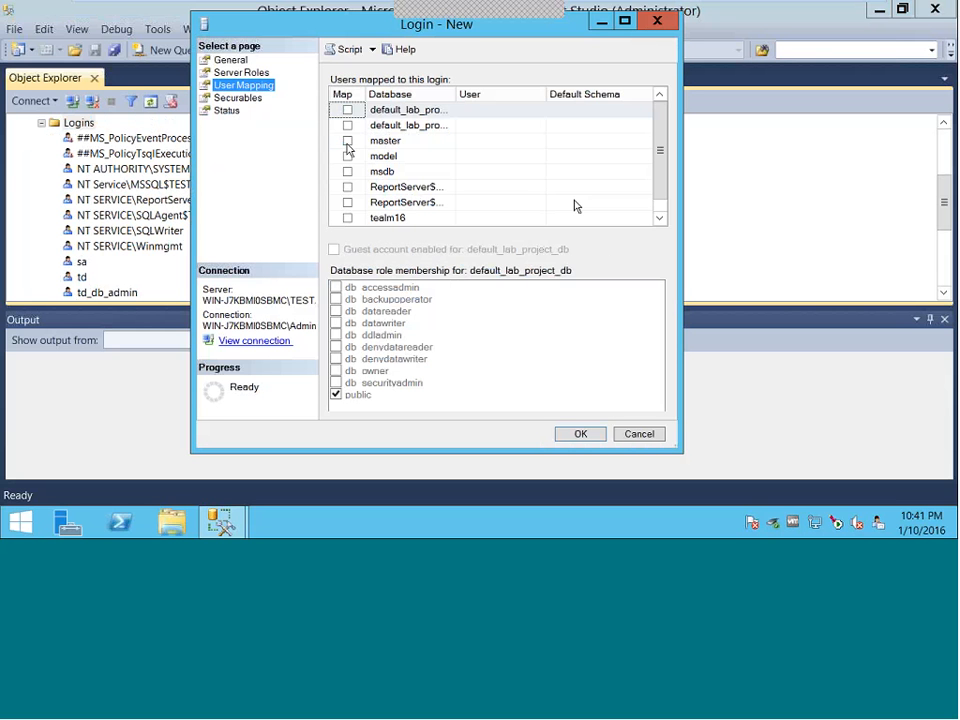
pyautogui.click(243, 73)
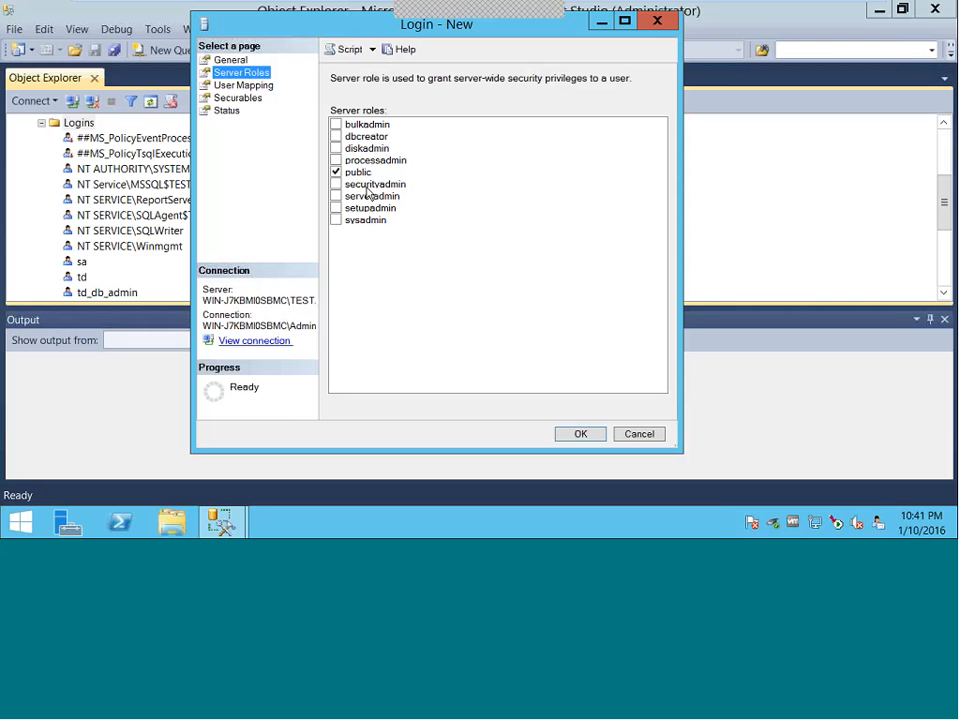
pyautogui.click(337, 137)
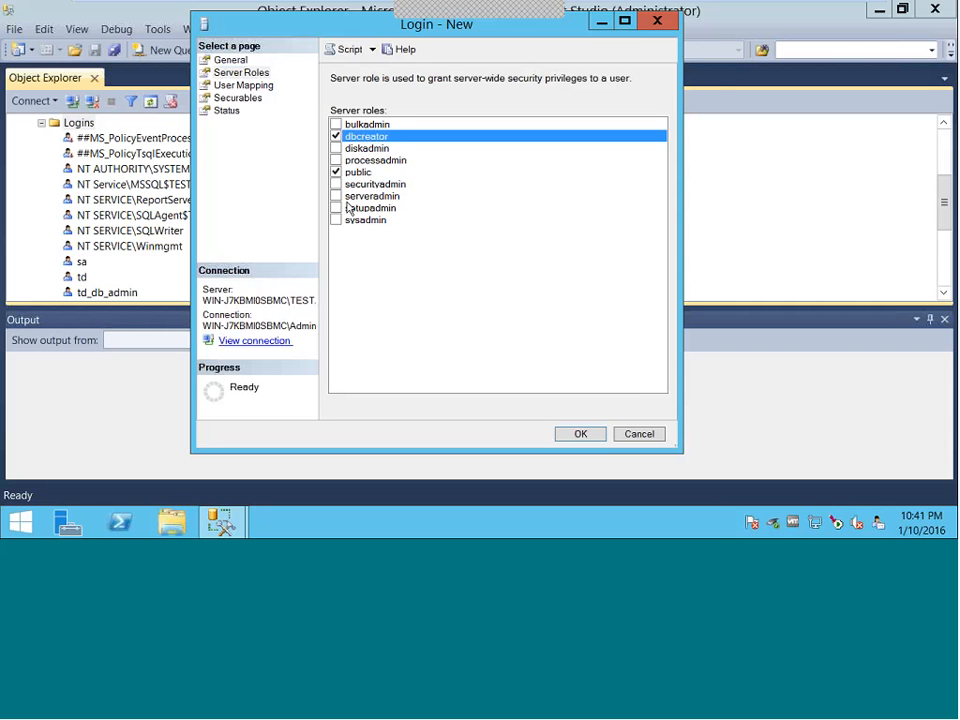
pyautogui.click(336, 184)
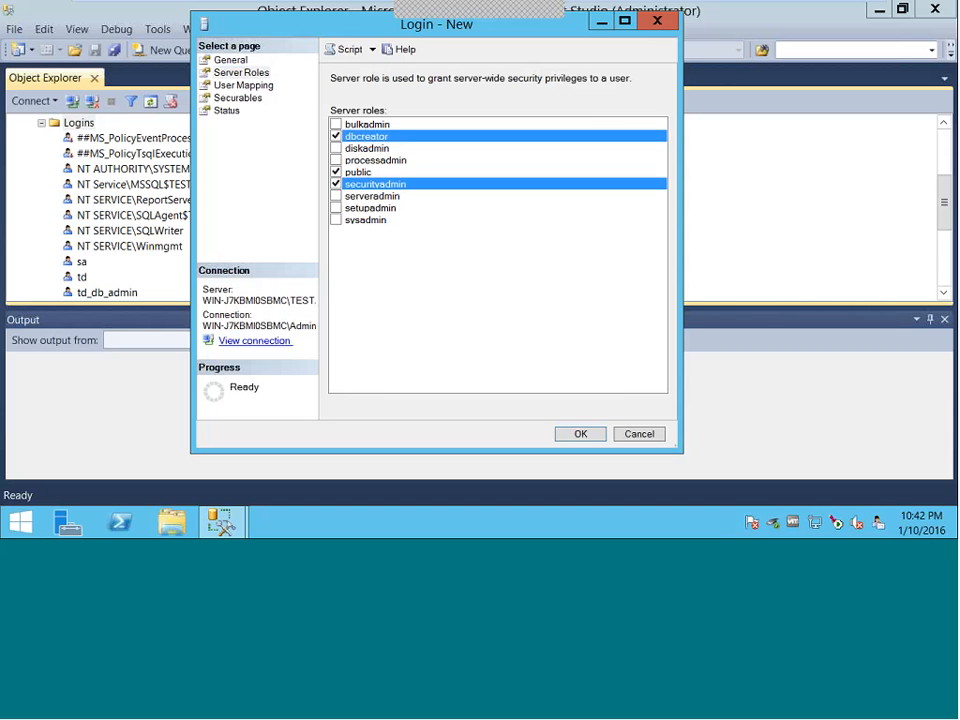
pyautogui.click(581, 437)
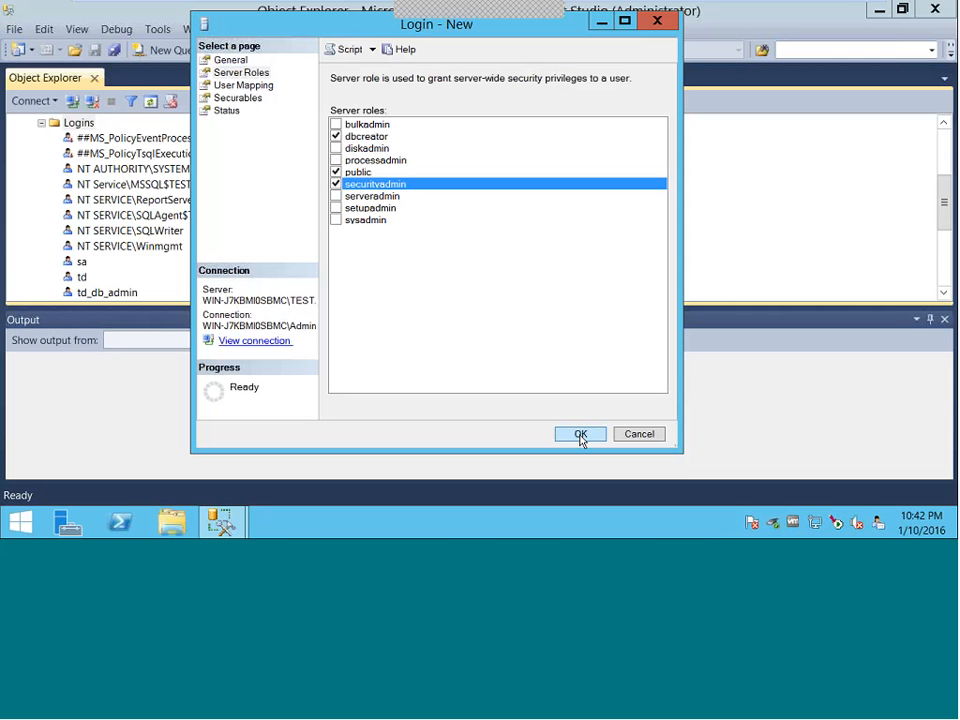
pyautogui.click(580, 436)
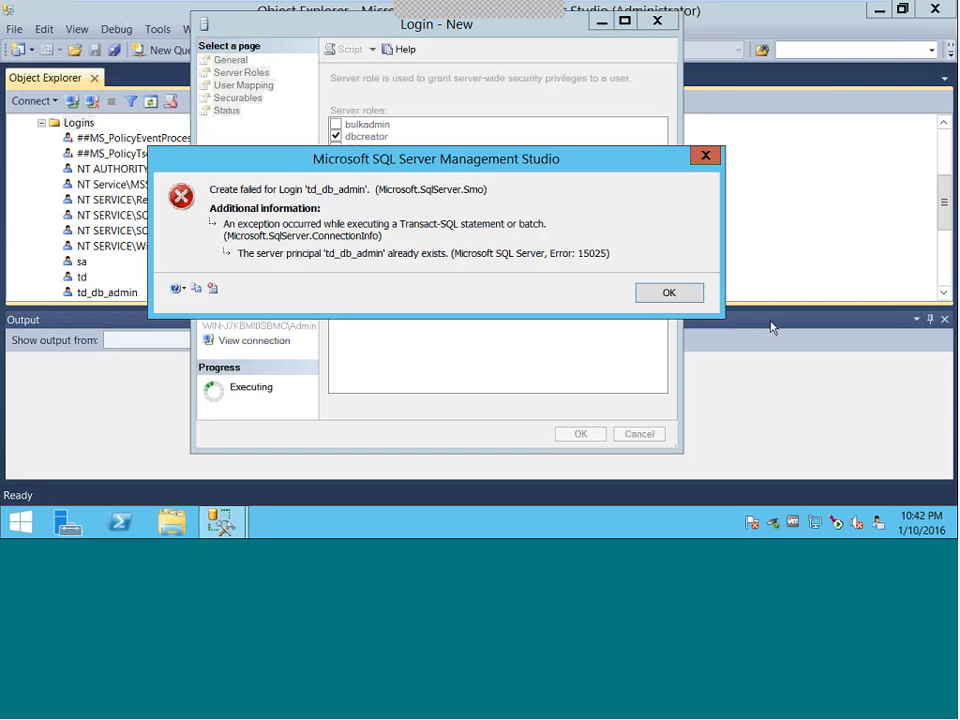
pyautogui.click(676, 288)
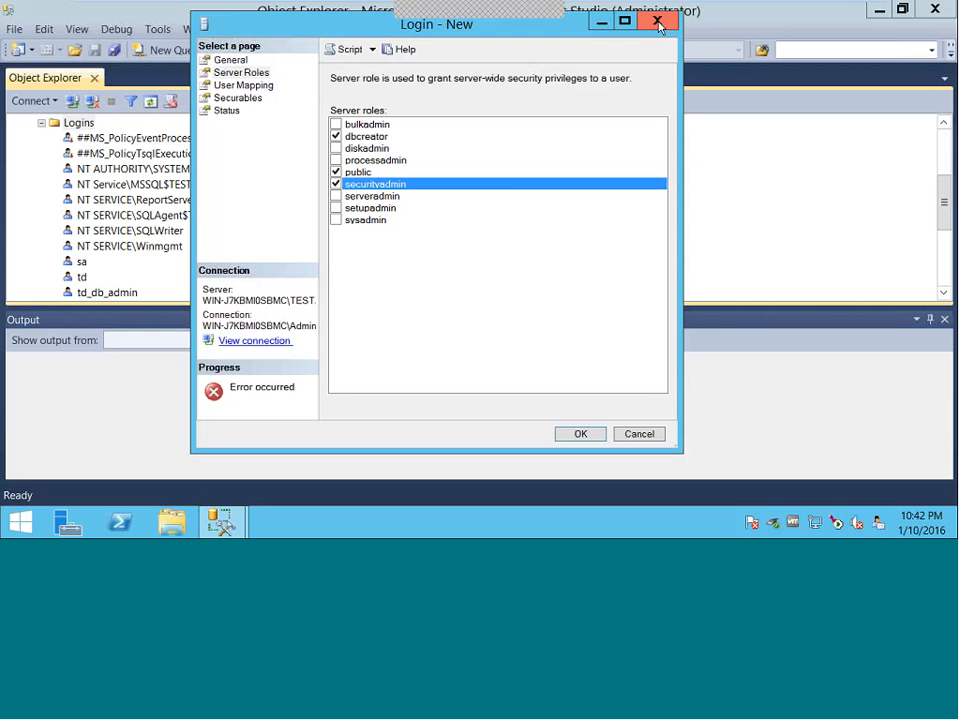
pyautogui.click(657, 22)
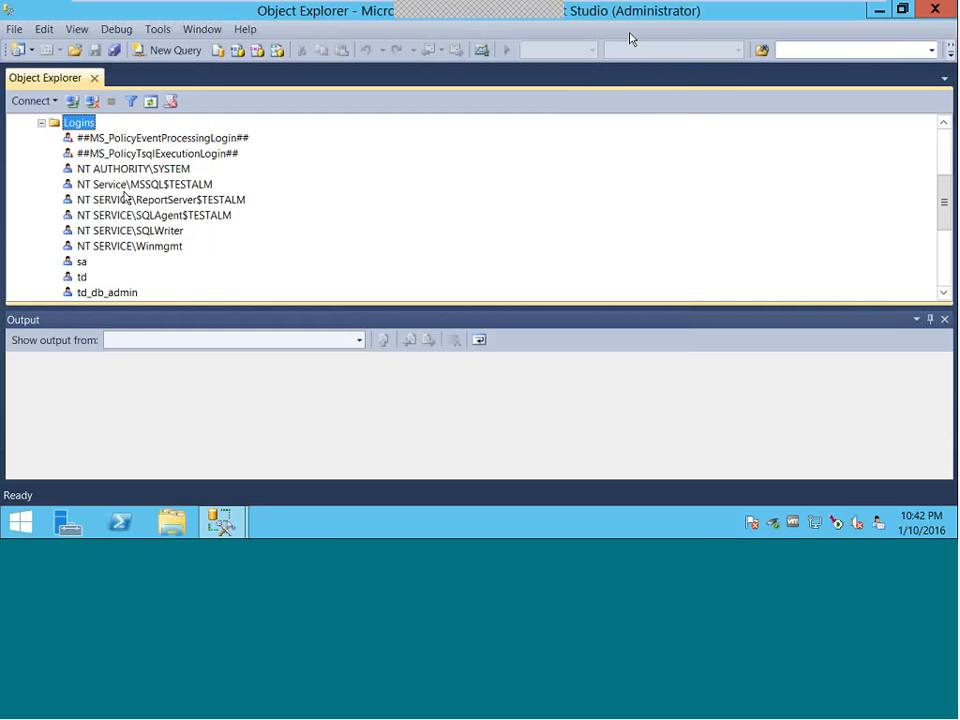
# - Open a new Database Engine connection to TESTALM as td_db_admin with SQL Server Authentication and its password
pyautogui.click(107, 292)
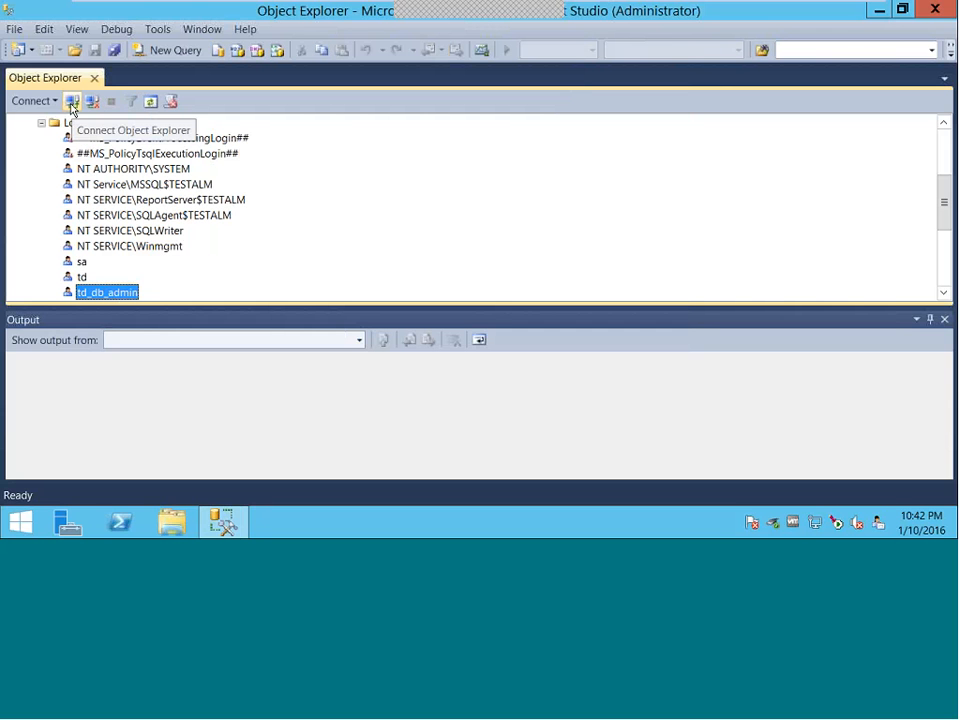
pyautogui.click(71, 103)
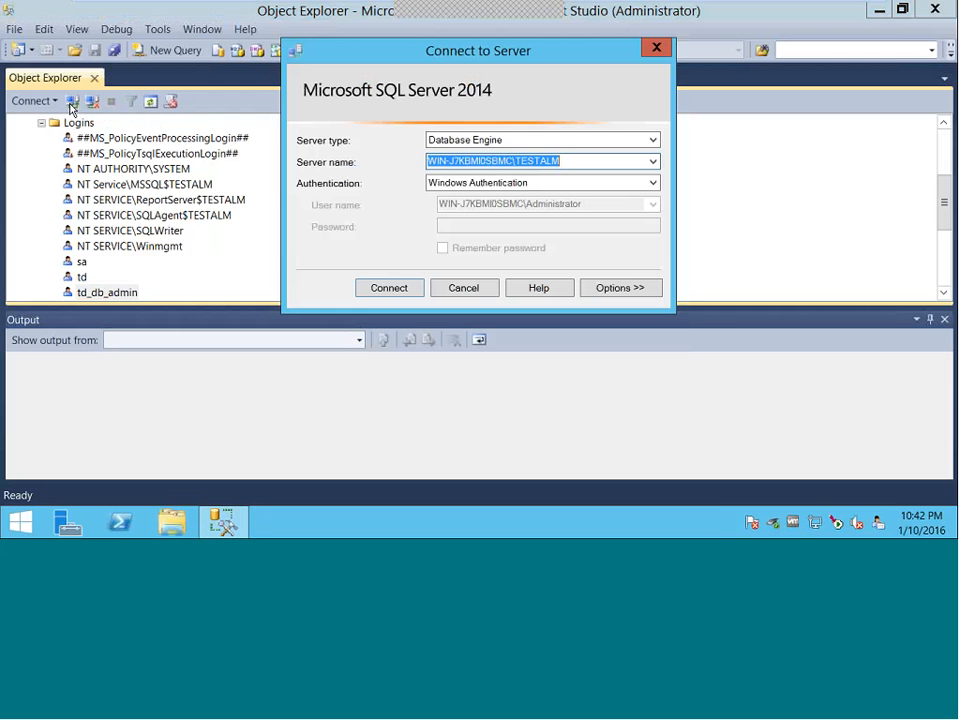
pyautogui.click(652, 183)
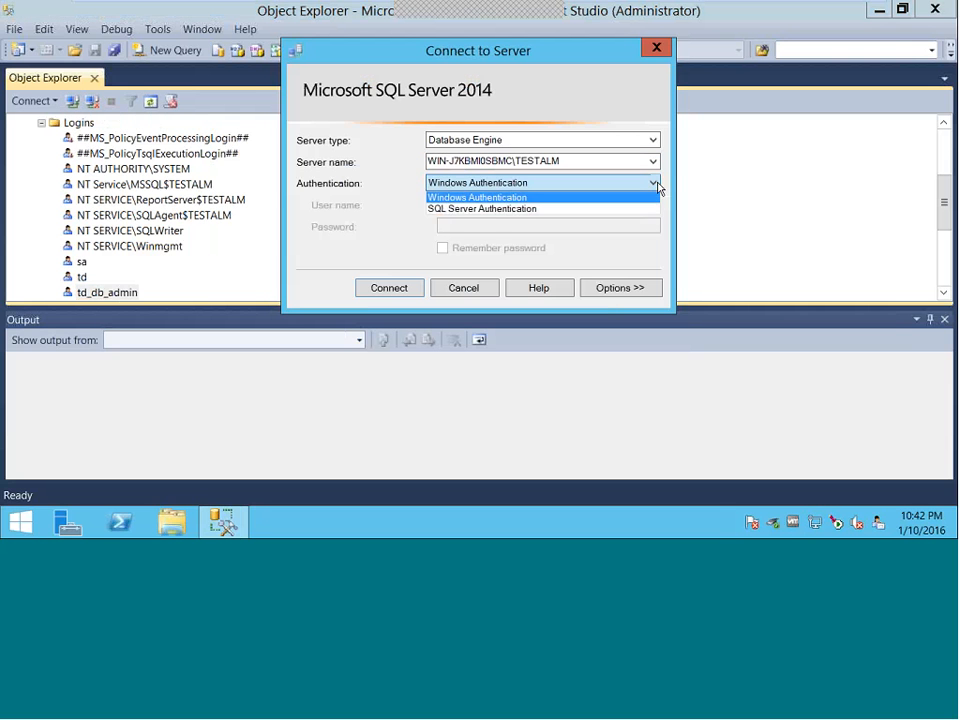
pyautogui.click(492, 214)
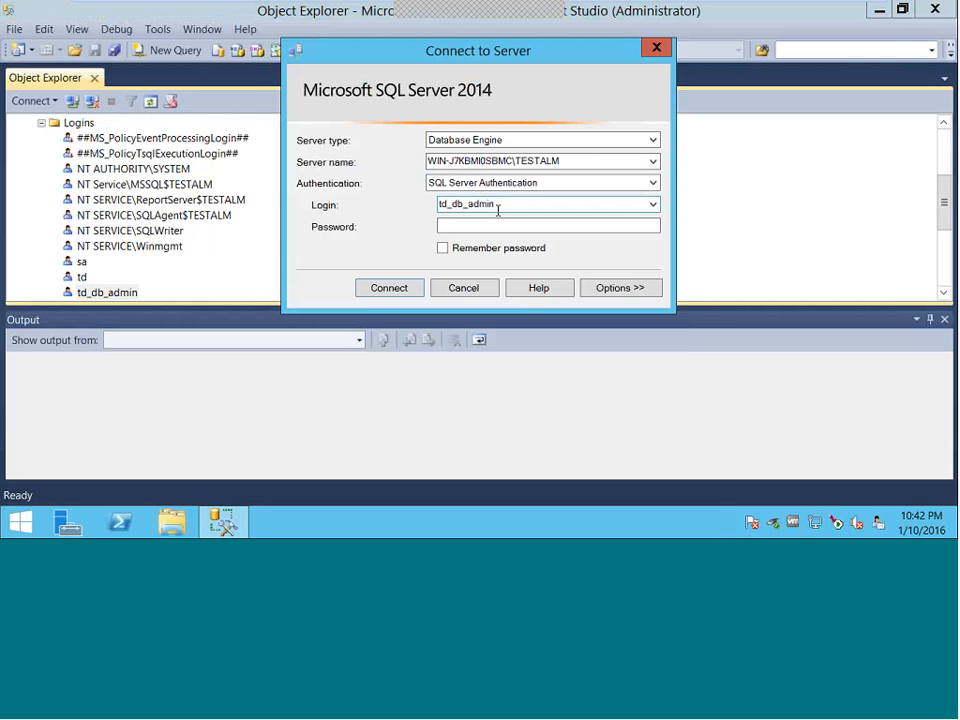
pyautogui.doubleClick(470, 206)
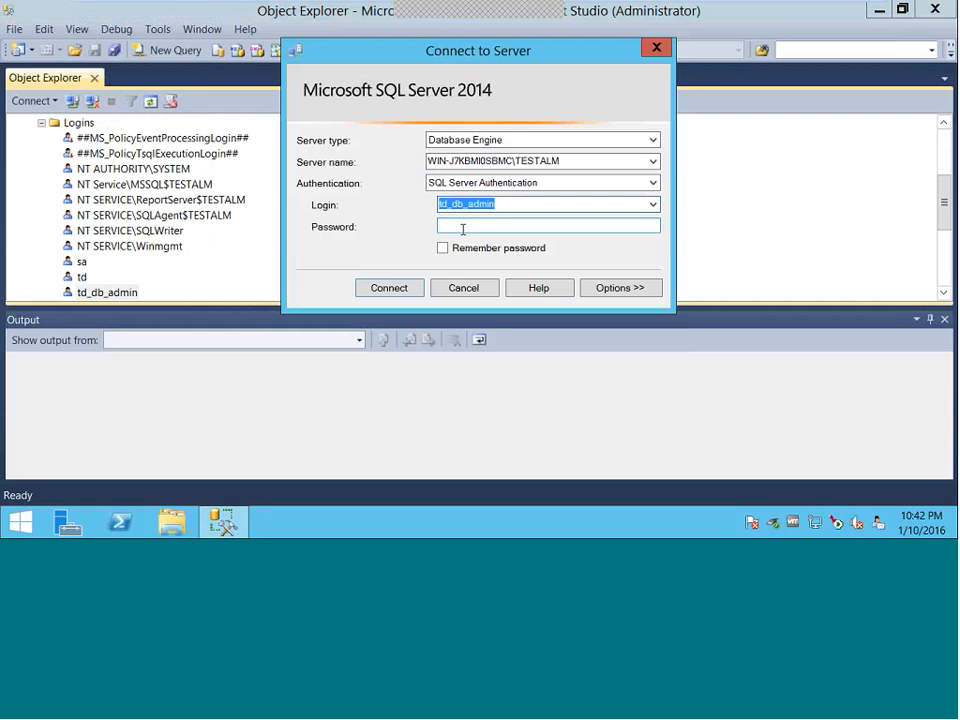
pyautogui.click(470, 228)
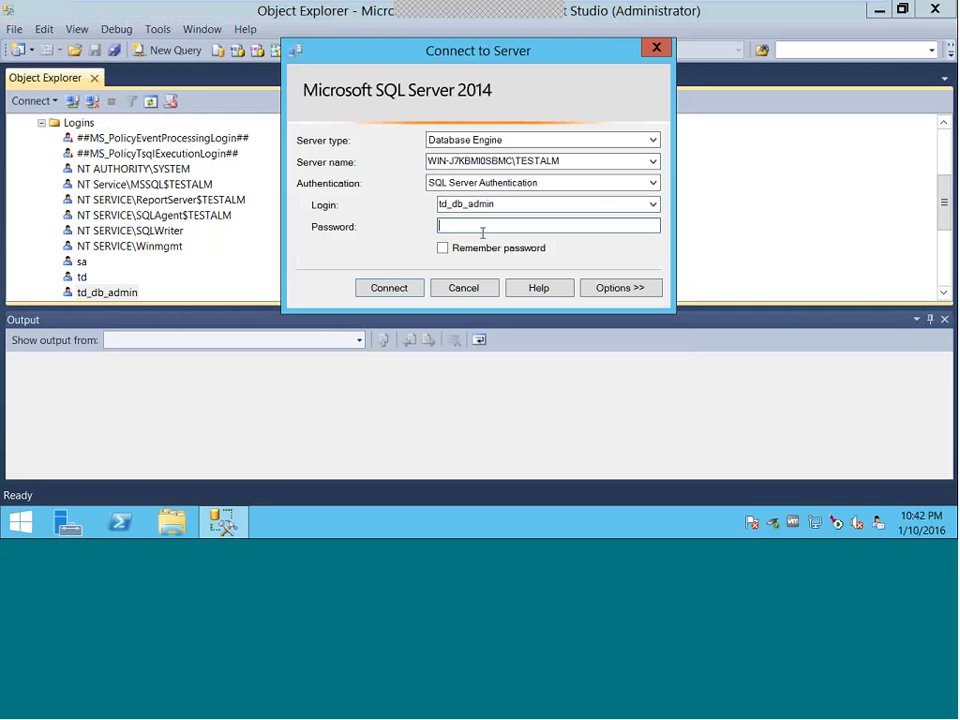
pyautogui.write('********')
pyautogui.click(389, 288)
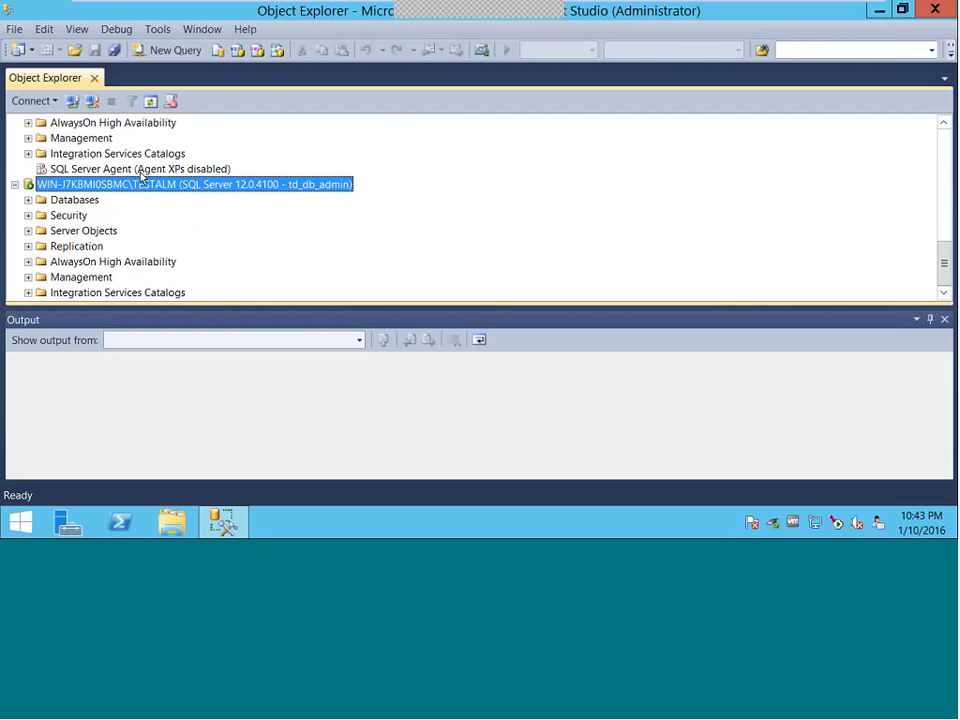
pyautogui.scroll(10, 92, 204)
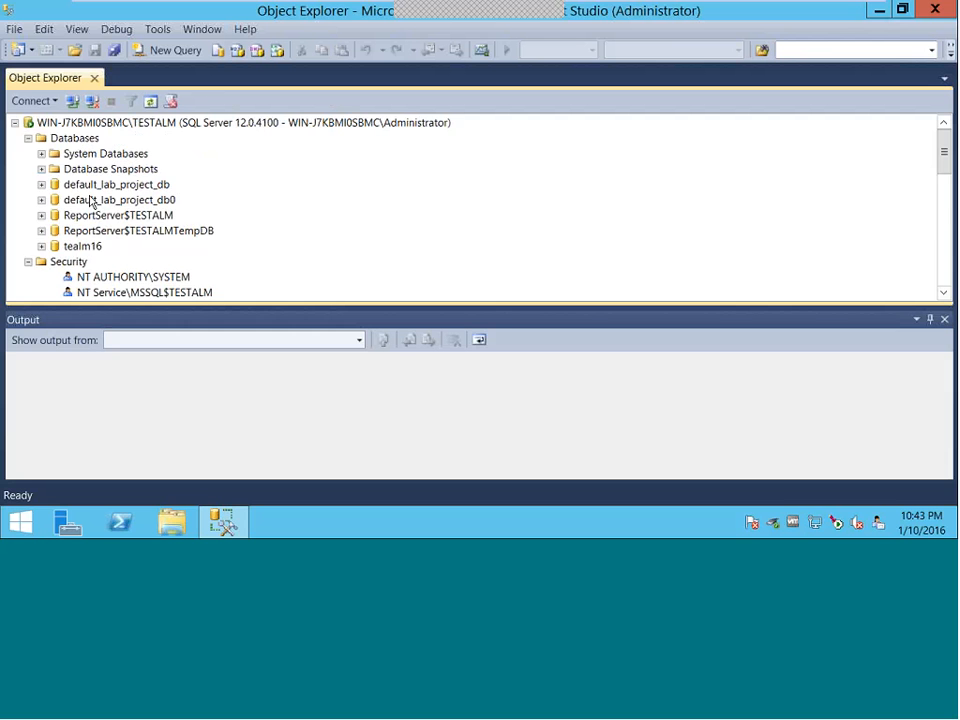
pyautogui.click(15, 123)
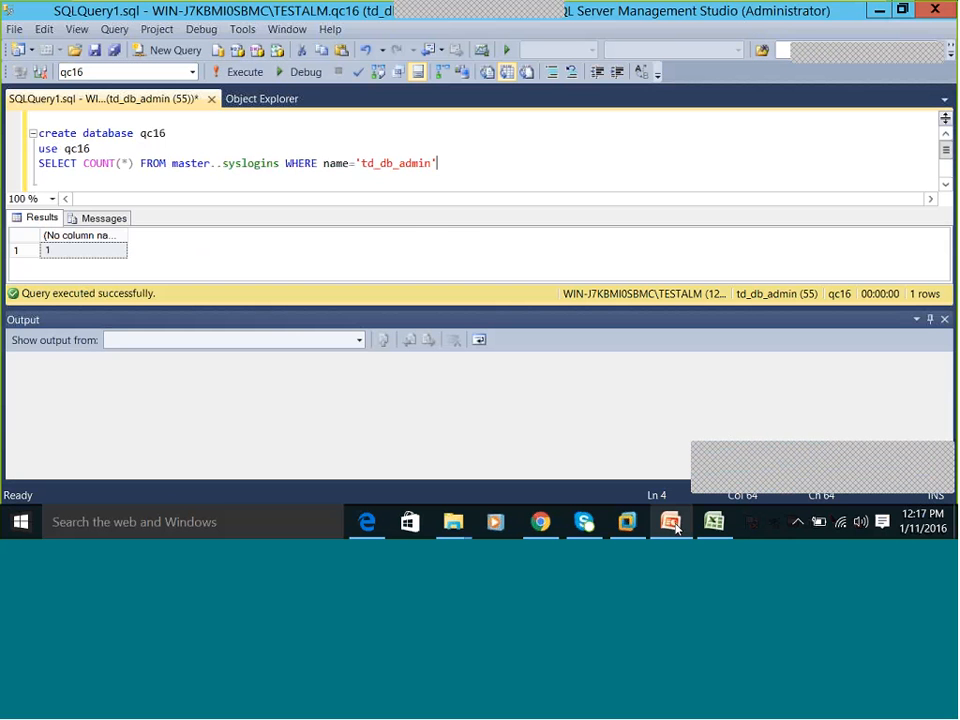
# - In the PowerPoint slide, highlight the change-database and create-database permission-check steps
pyautogui.click(672, 524)
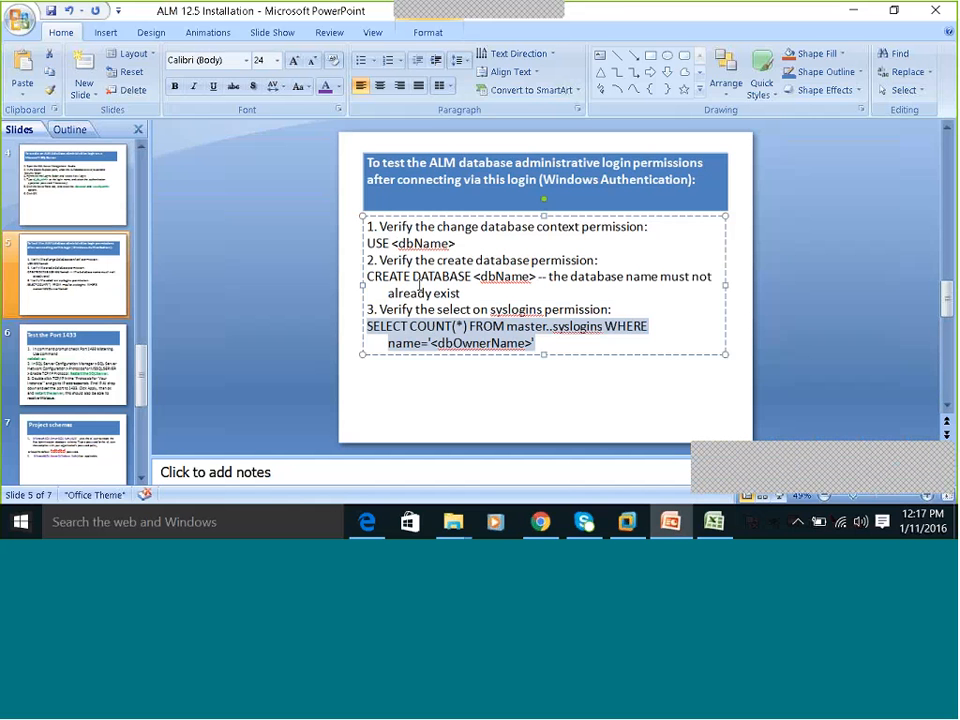
pyautogui.click(417, 286)
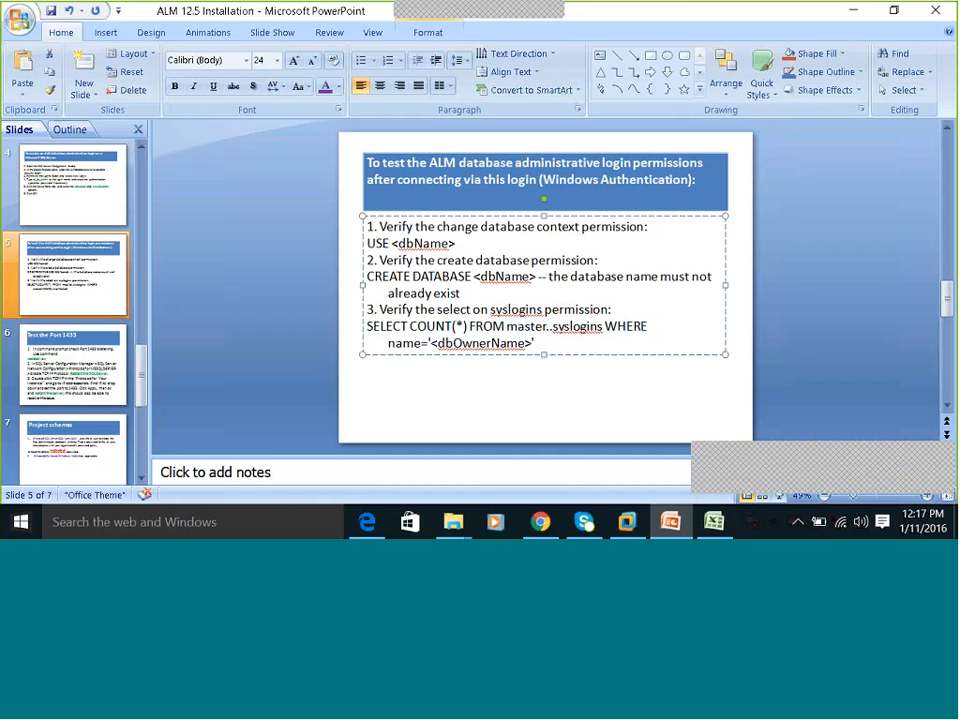
pyautogui.tripleClick(389, 234)
pyautogui.moveTo(380, 260); pyautogui.dragTo(469, 287)
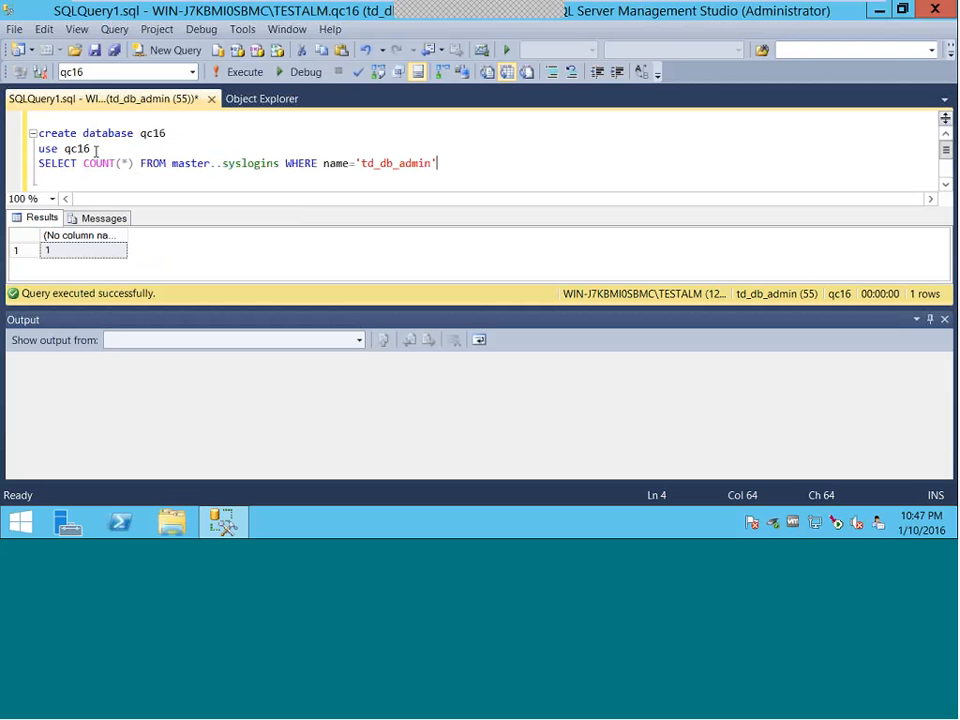
# - Rename qc16 to qc116 and execute the create database qc116 statement
pyautogui.click(134, 134)
pyautogui.moveTo(45, 134); pyautogui.dragTo(135, 134)
pyautogui.click(156, 133)
pyautogui.click(160, 133)
pyautogui.write('1')
pyautogui.moveTo(176, 135); pyautogui.dragTo(38, 133)
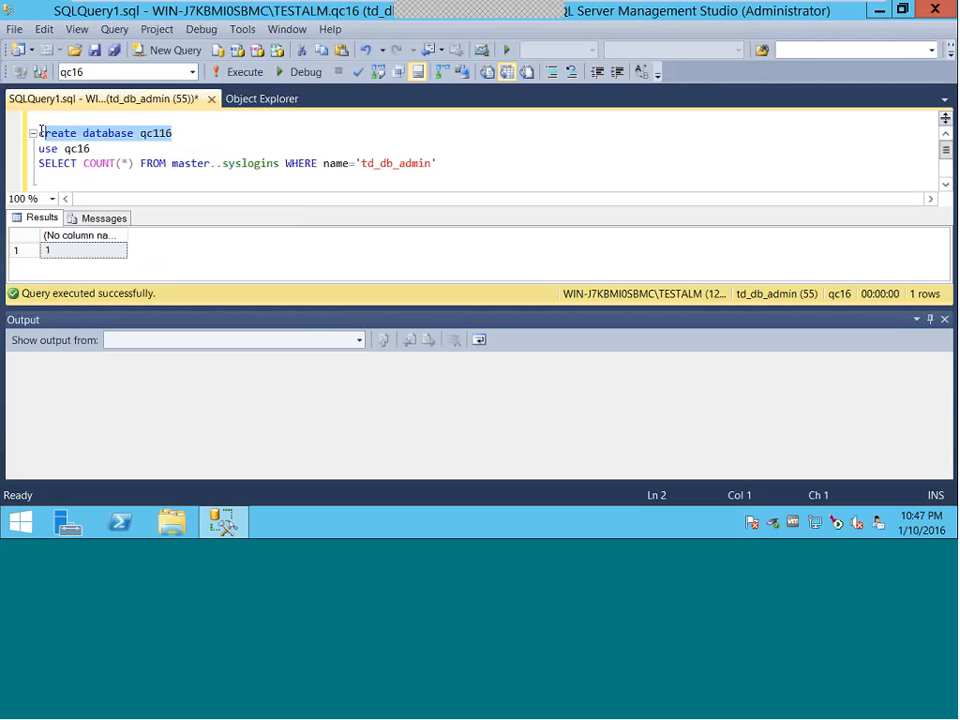
pyautogui.click(242, 72)
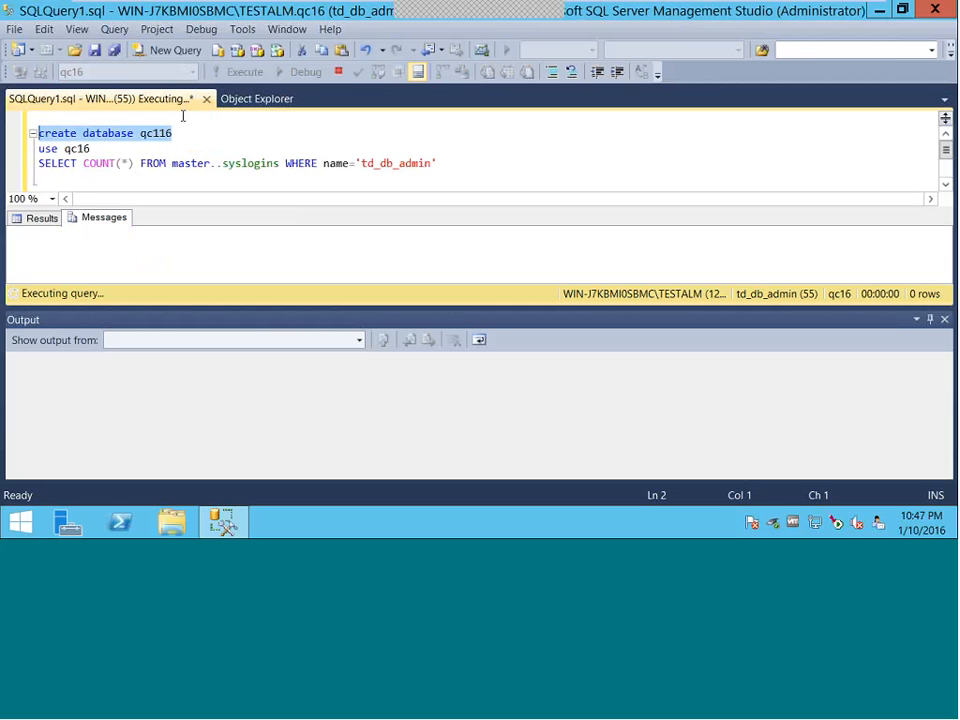
pyautogui.click(221, 233)
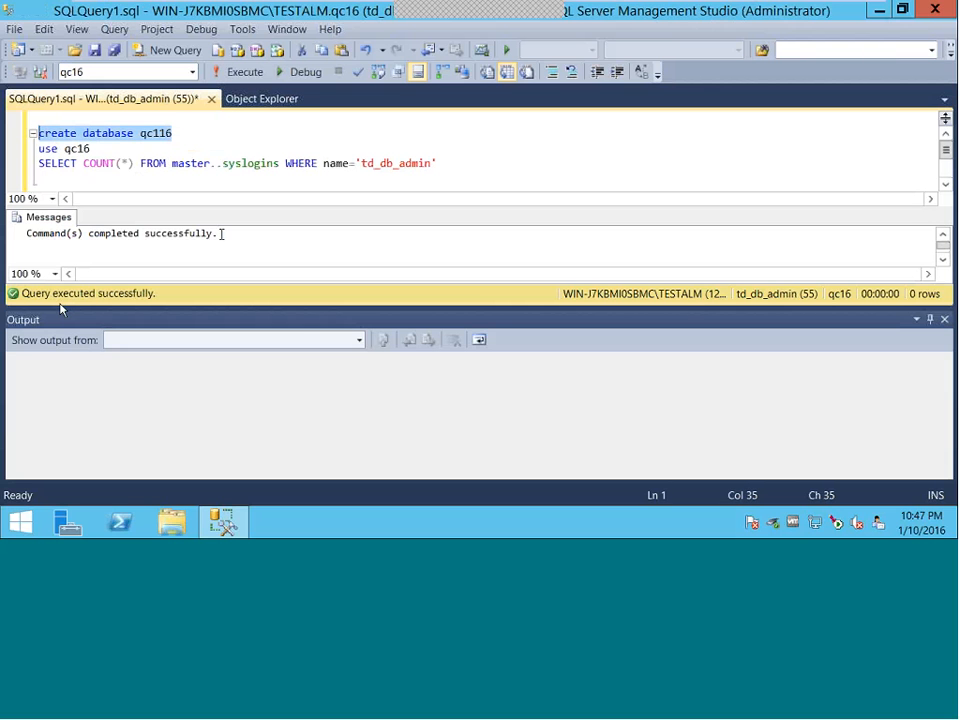
pyautogui.click(88, 148)
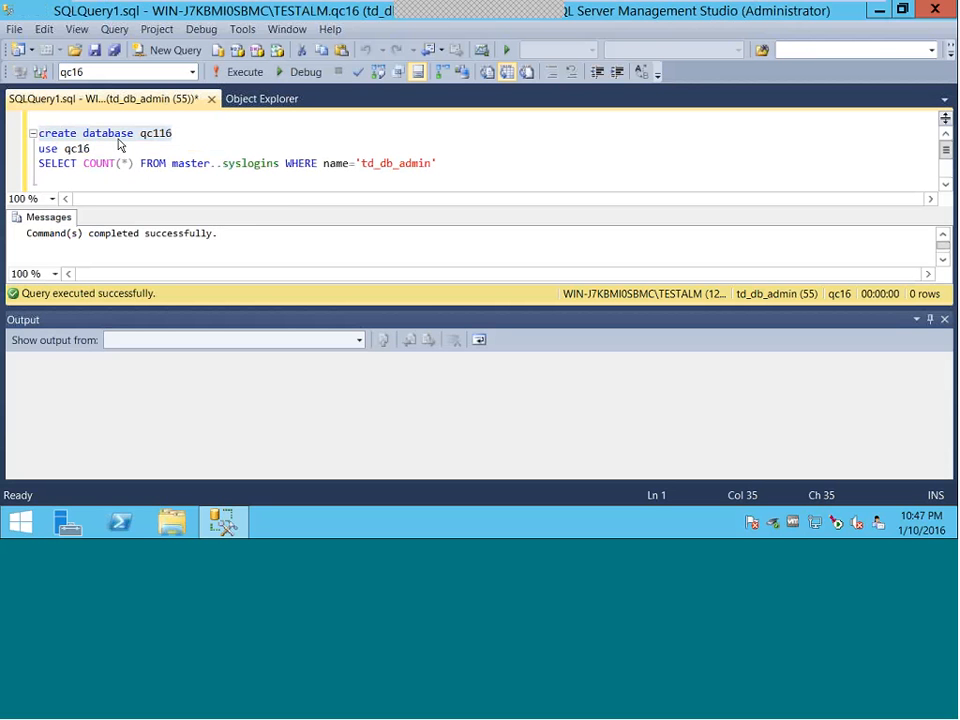
# - Change the use line to qc116 and run it with F5
pyautogui.click(79, 149)
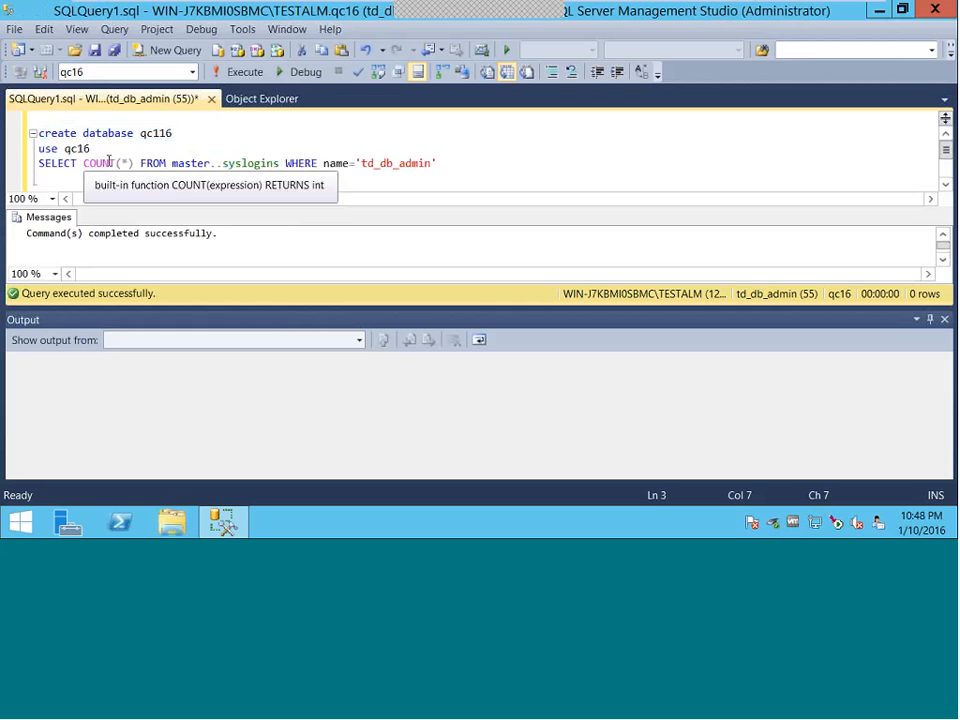
pyautogui.write('1')
pyautogui.click(102, 148)
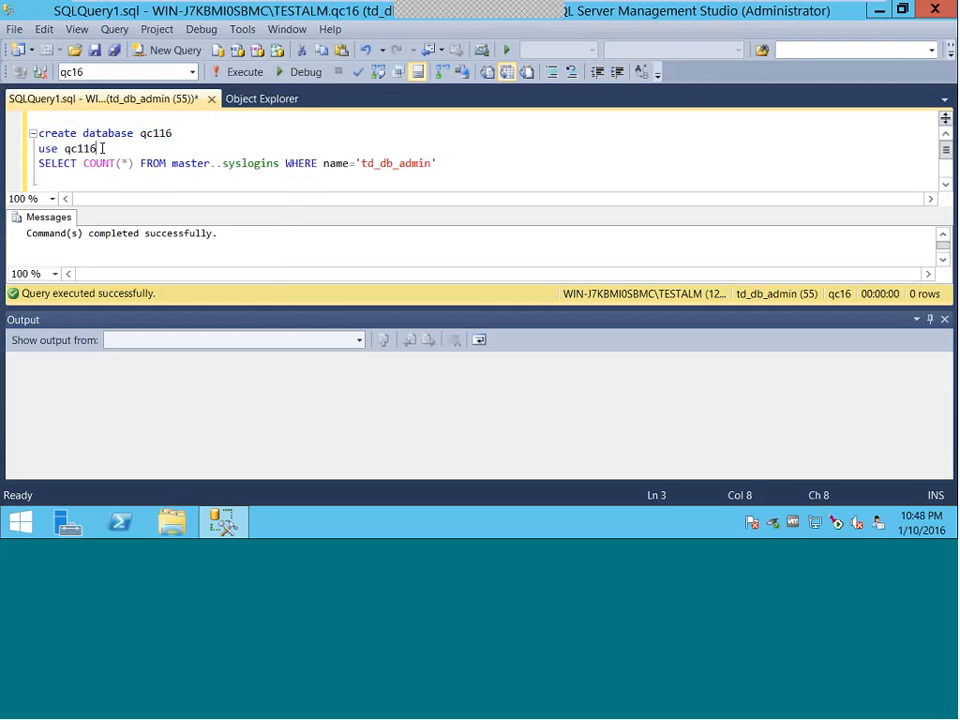
pyautogui.moveTo(102, 148); pyautogui.dragTo(38, 148)
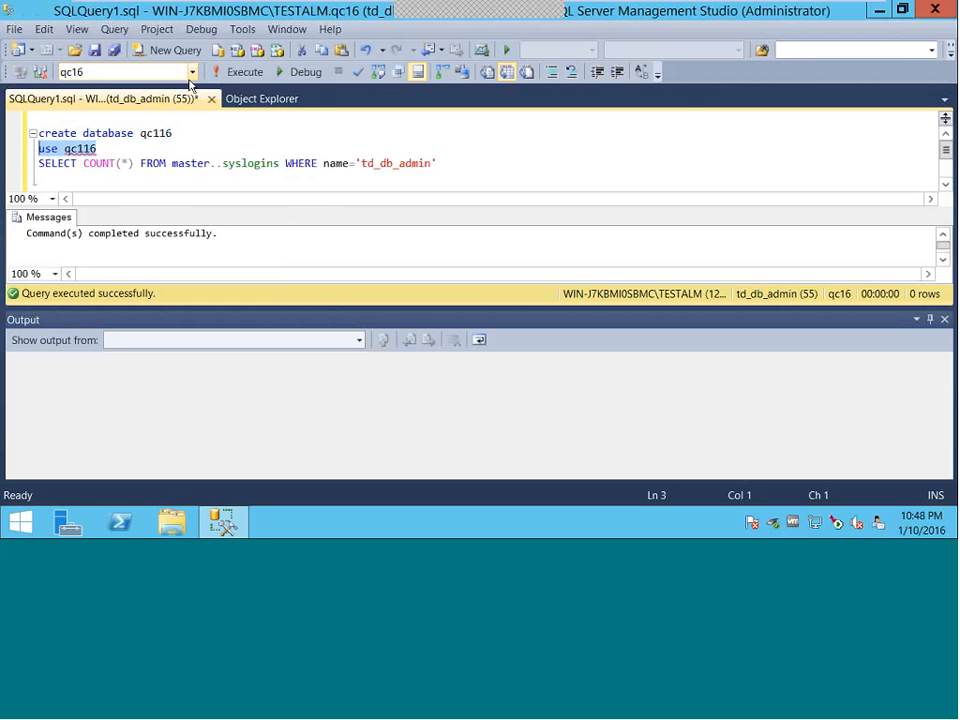
pyautogui.press('F5')
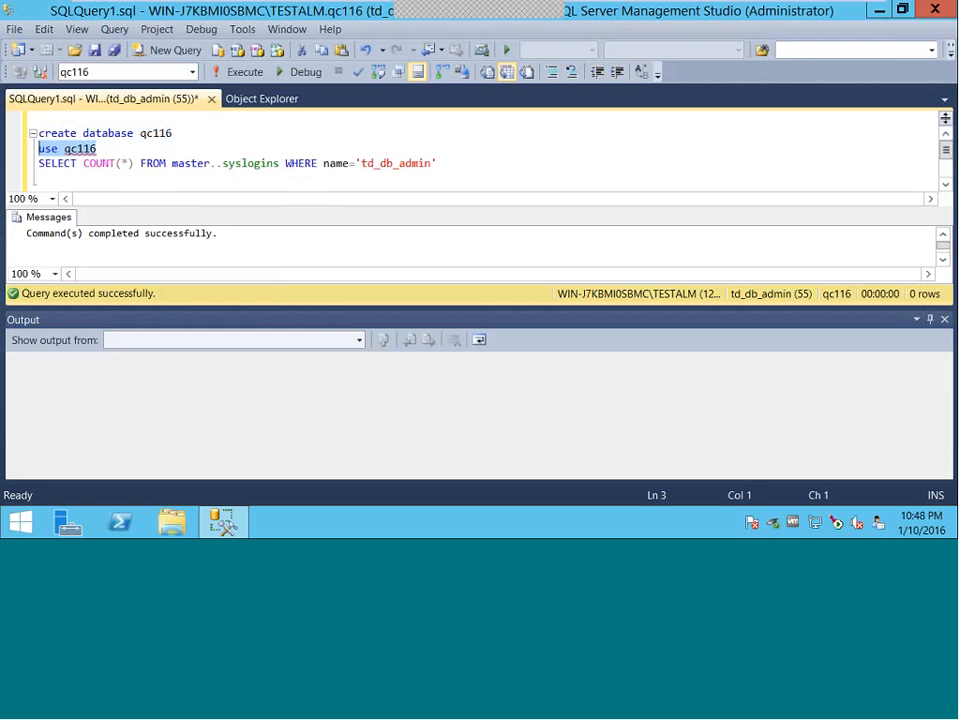
pyautogui.moveTo(38, 234); pyautogui.dragTo(213, 234)
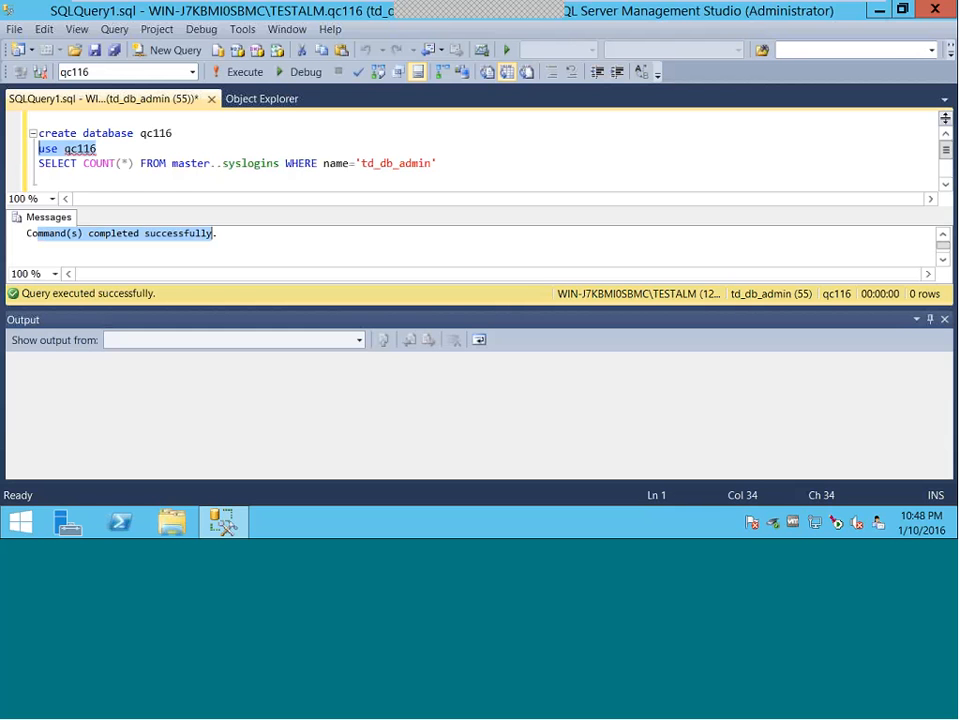
pyautogui.click(40, 176)
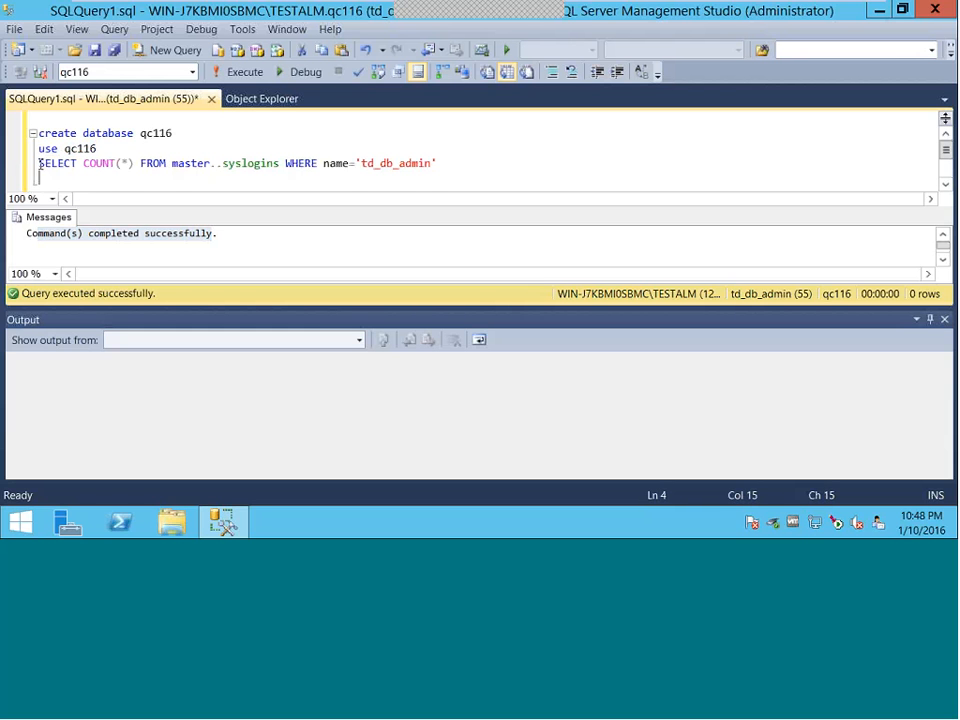
# - Execute the SELECT COUNT(*) syslogins query for td_db_admin, which returns 1
pyautogui.moveTo(40, 165); pyautogui.dragTo(450, 166)
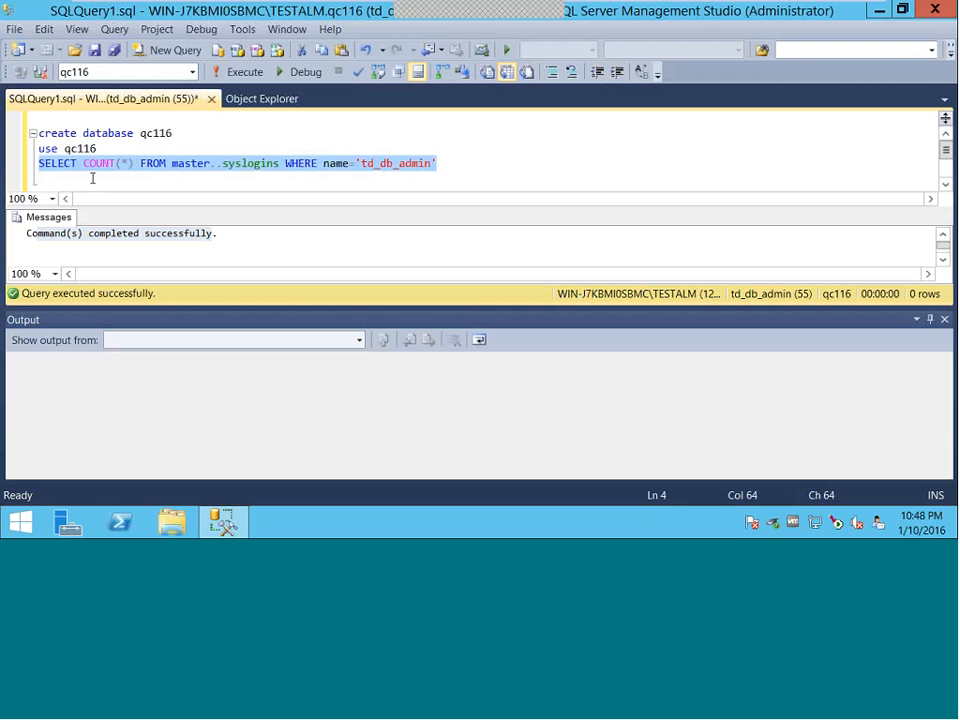
pyautogui.click(240, 72)
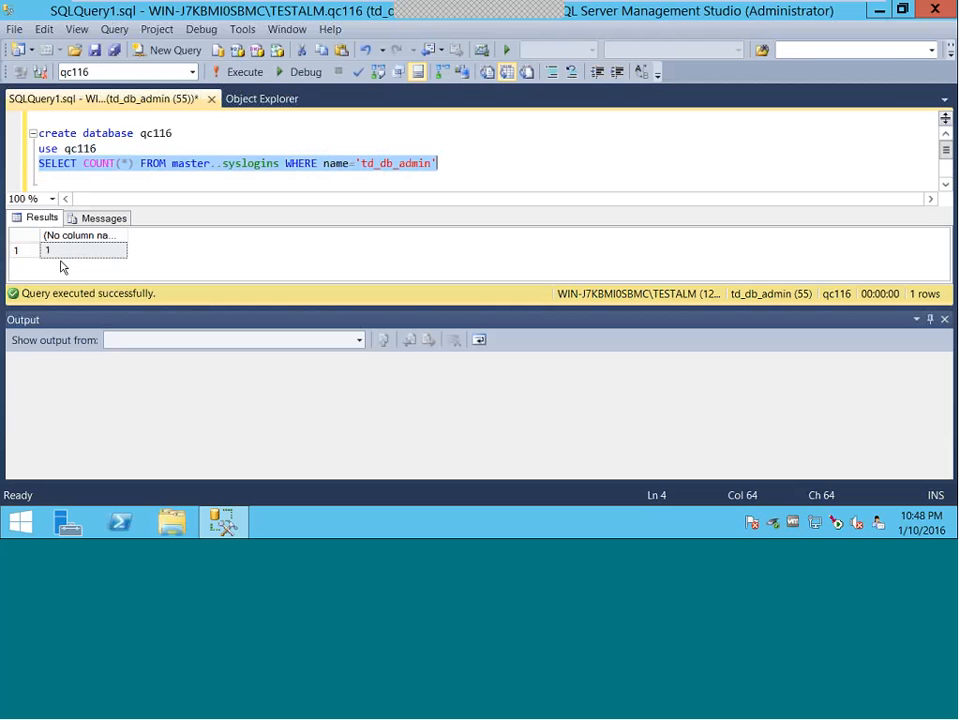
pyautogui.click(82, 148)
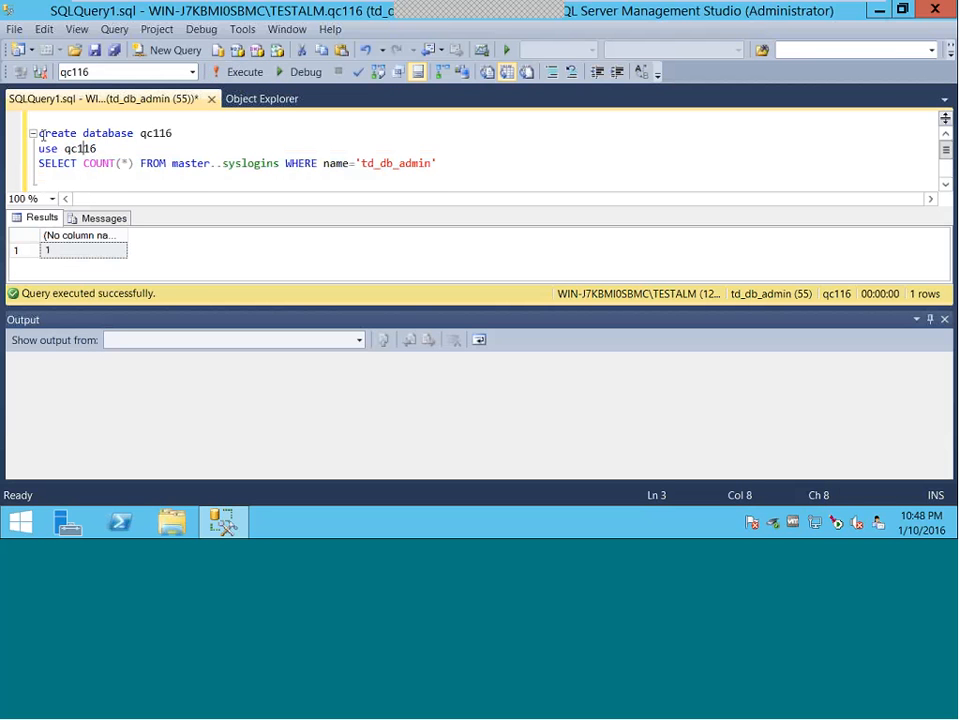
pyautogui.moveTo(40, 136); pyautogui.dragTo(377, 180)
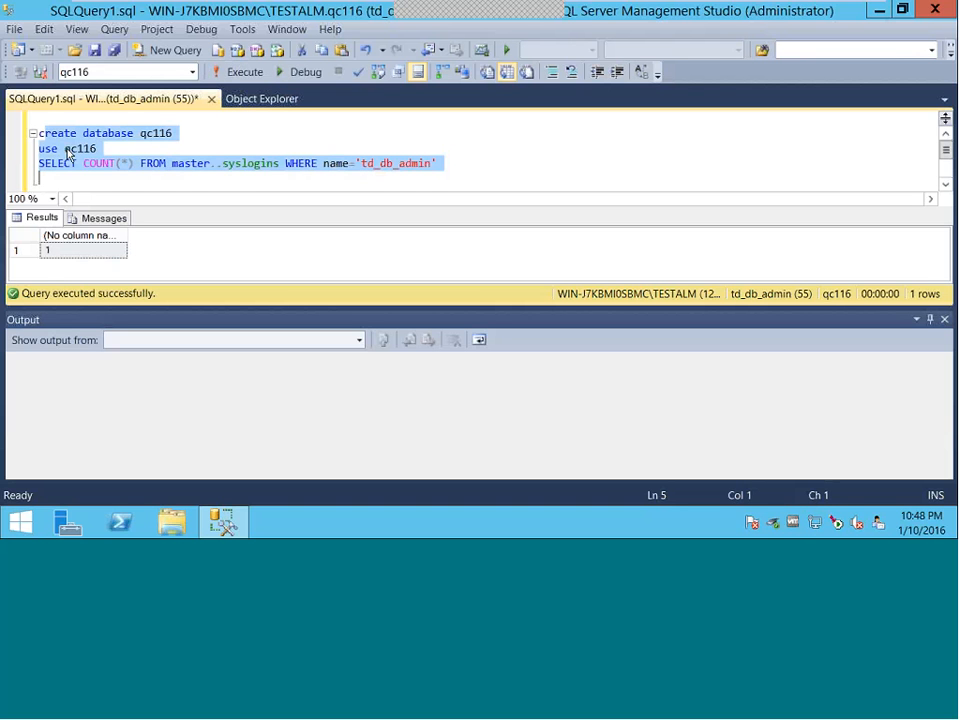
pyautogui.click(164, 147)
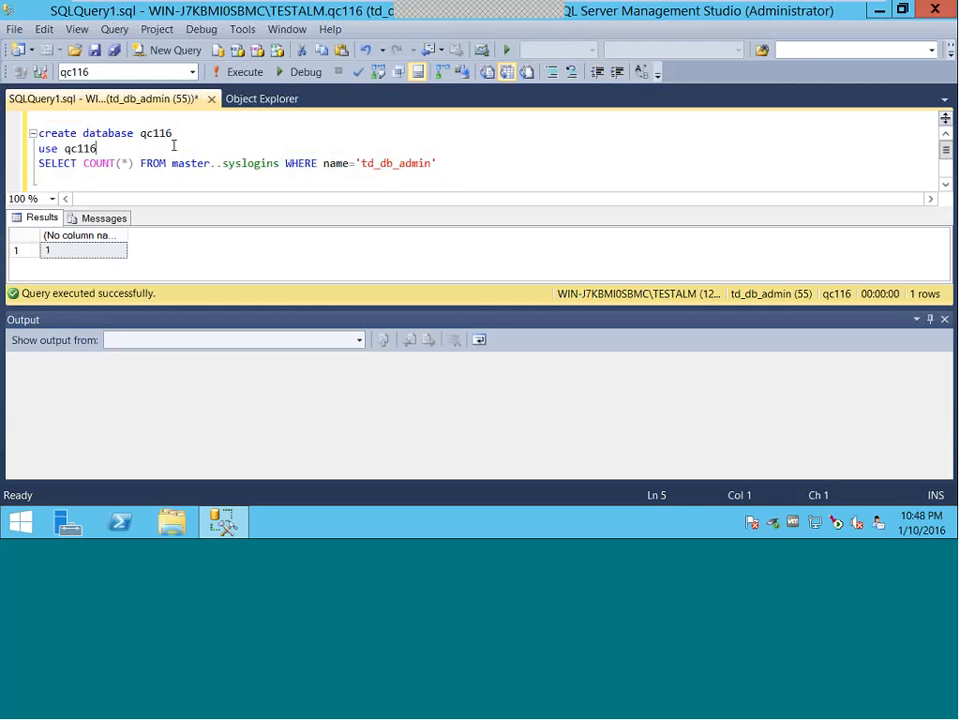
pyautogui.click(98, 164)
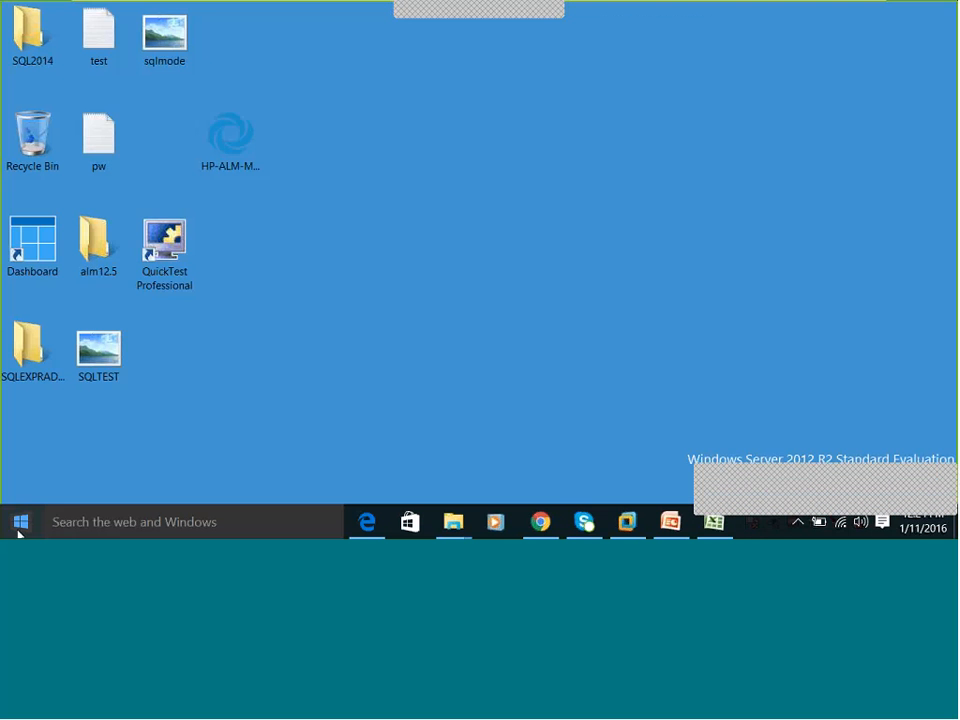
# - Search the Start screen for 'SQ' and launch SQL Server 2014 Configuration Manager
pyautogui.click(18, 530)
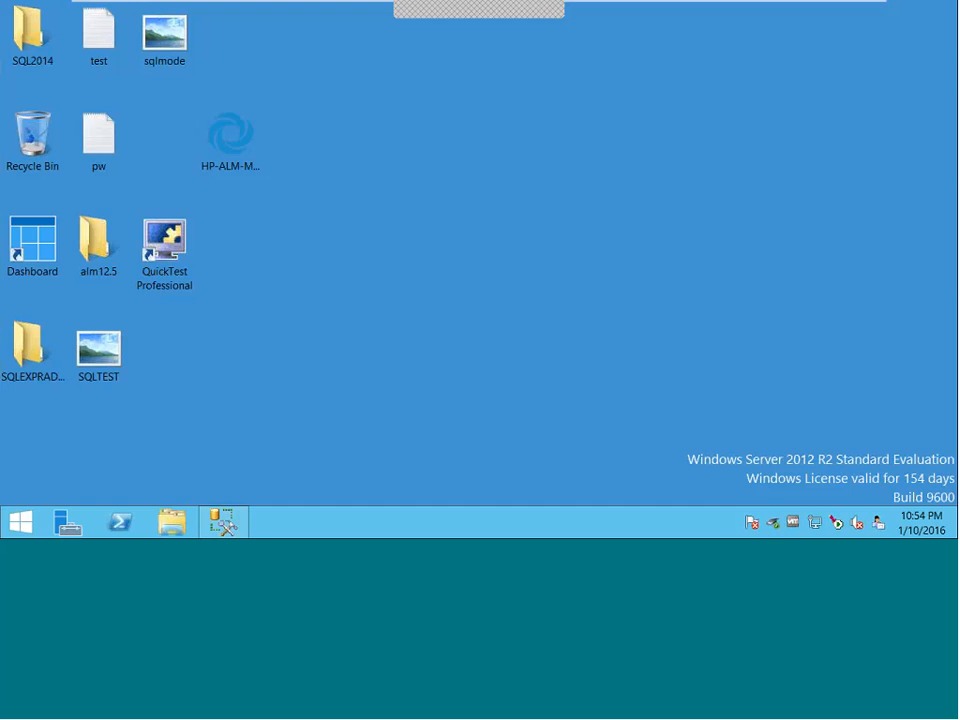
pyautogui.click(20, 522)
pyautogui.click(927, 57)
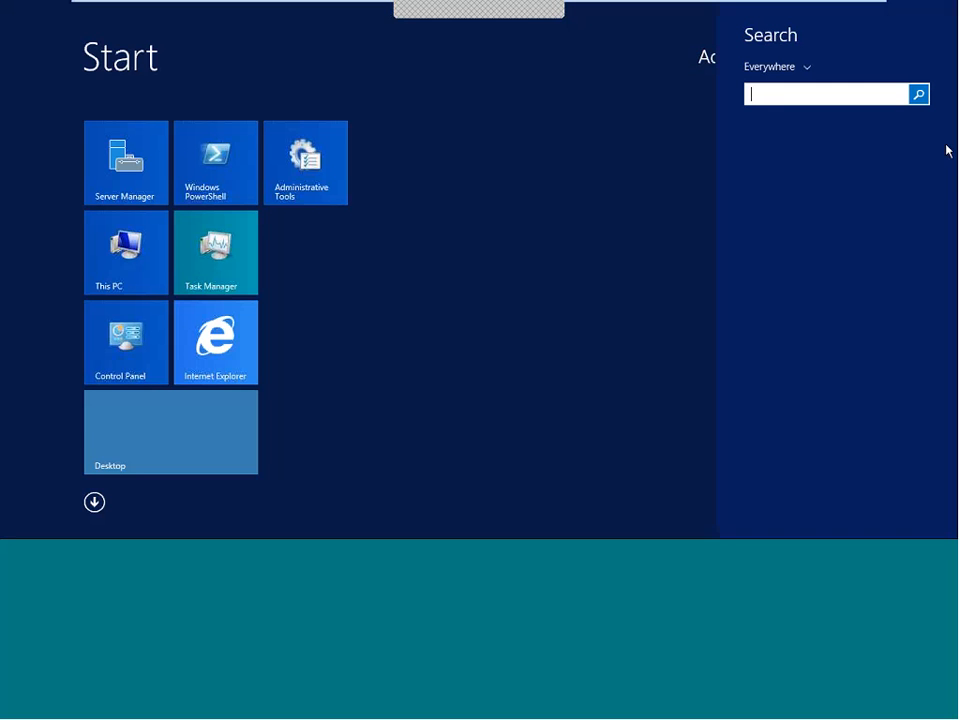
pyautogui.write('SQ')
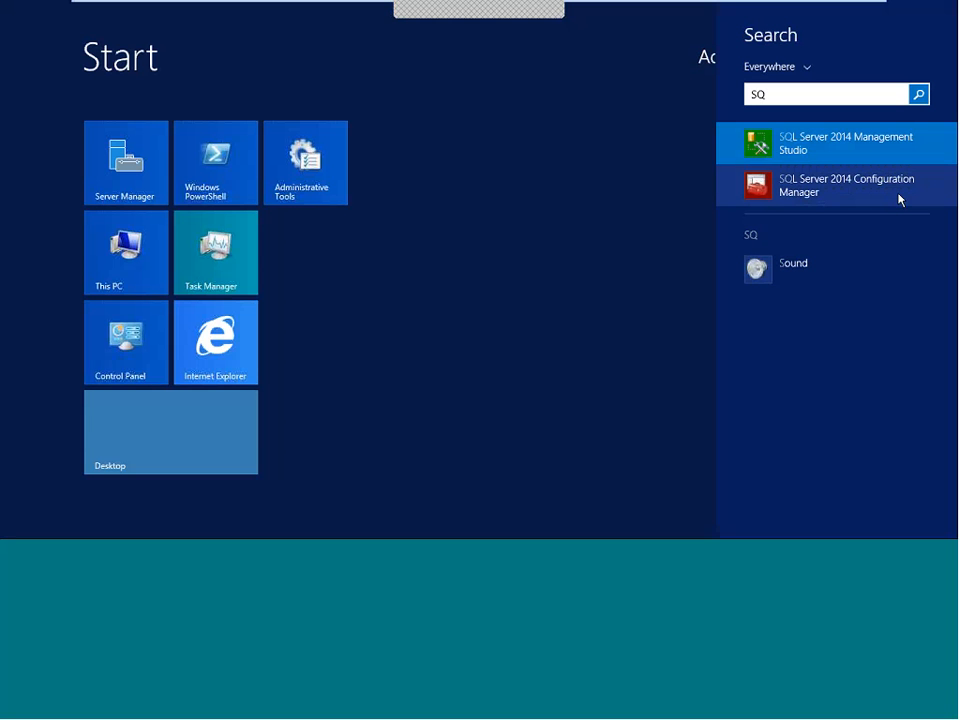
pyautogui.click(852, 188)
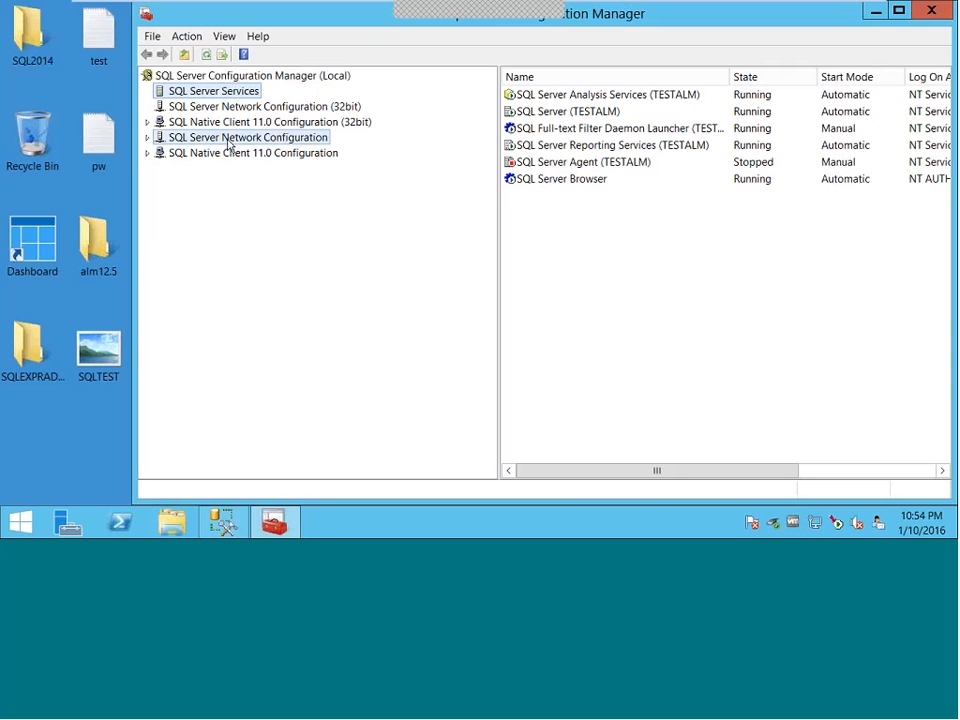
# - Open TESTALM's TCP/IP protocol properties and confirm the IPAll TCP Port is 1433
pyautogui.click(229, 140)
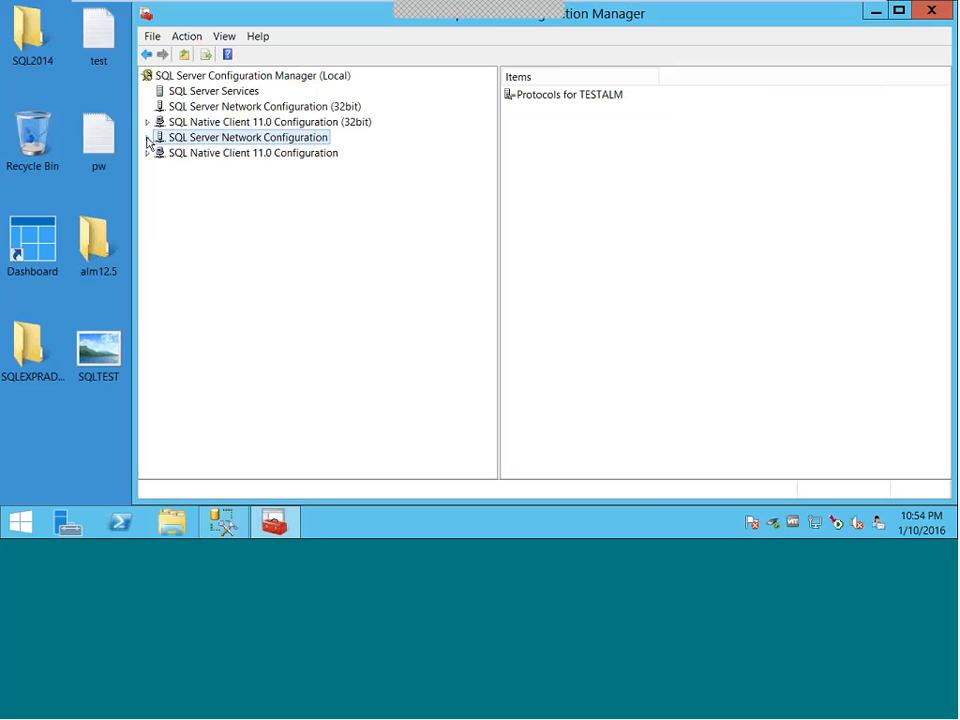
pyautogui.click(147, 138)
pyautogui.click(199, 157)
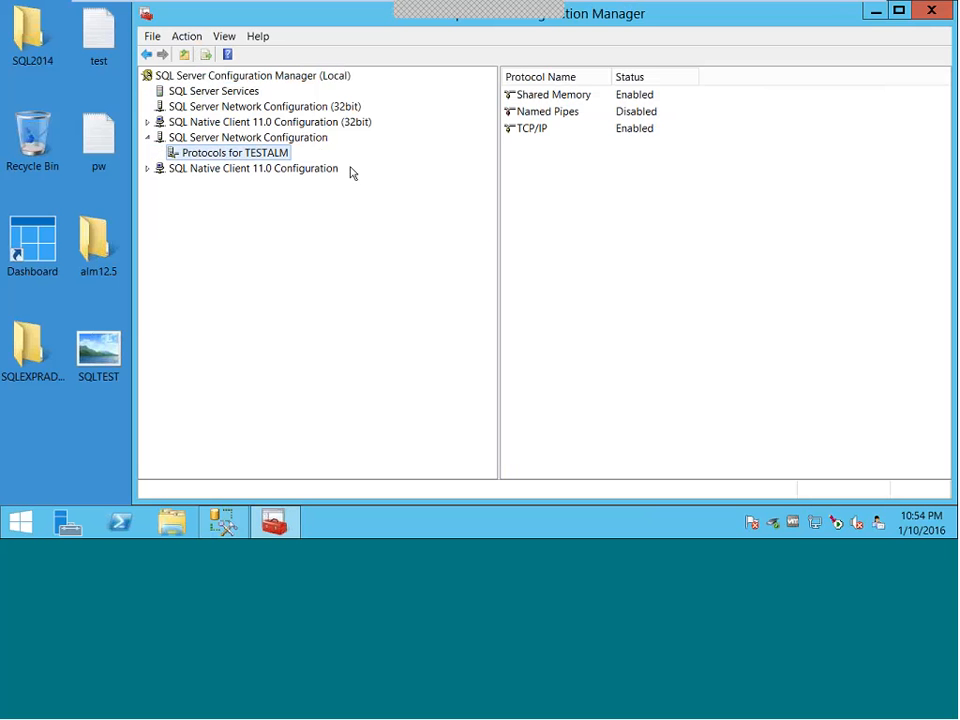
pyautogui.click(530, 133)
pyautogui.rightClick(540, 134)
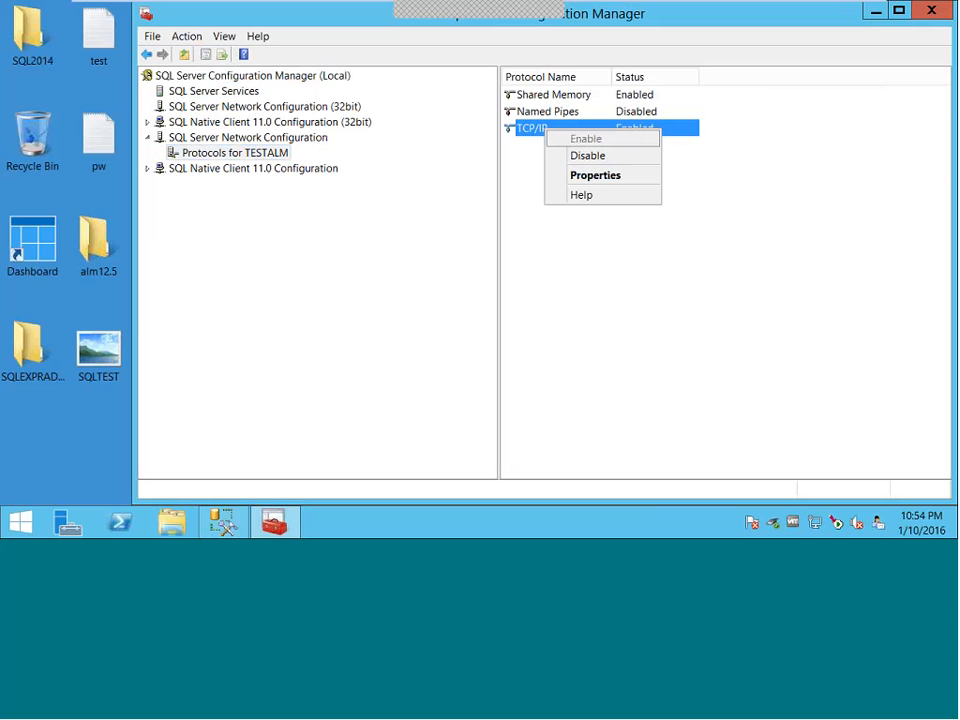
pyautogui.click(595, 176)
pyautogui.click(455, 89)
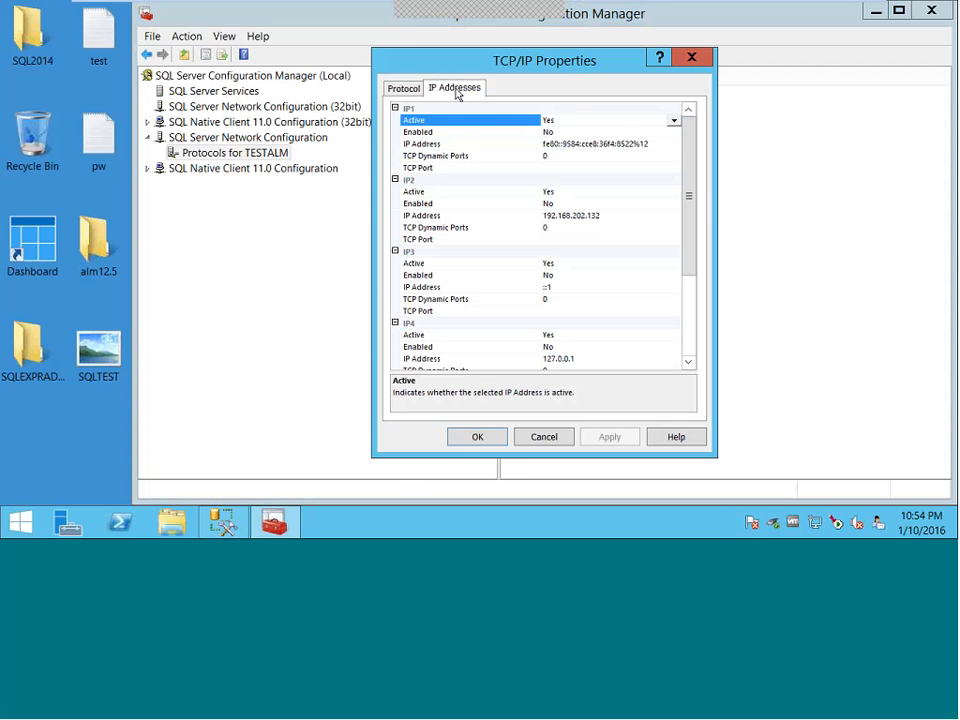
pyautogui.moveTo(695, 255); pyautogui.dragTo(690, 362)
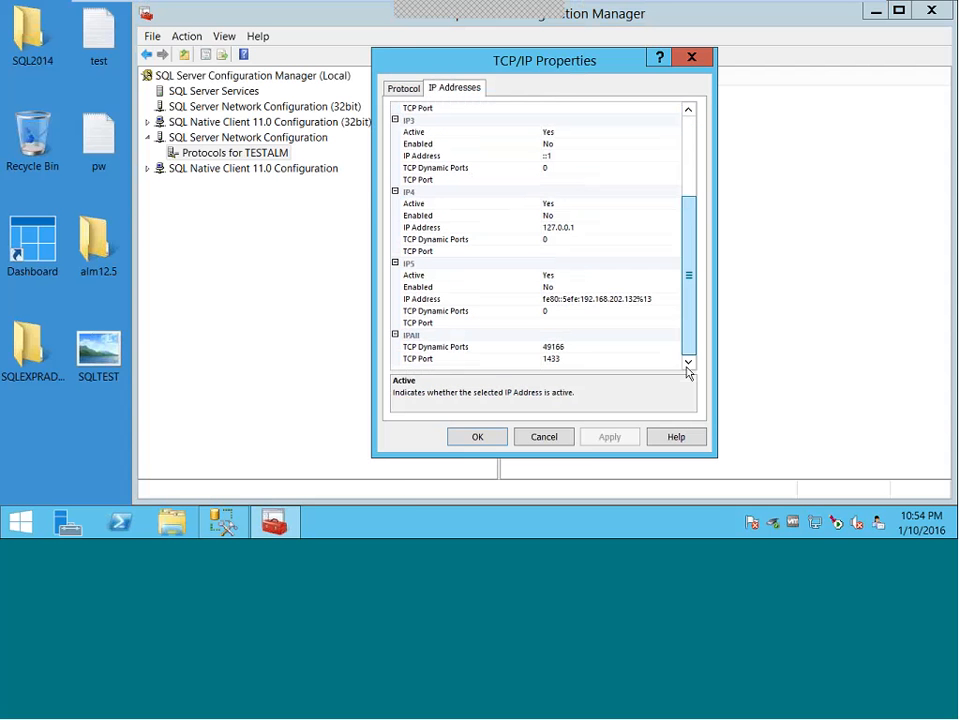
pyautogui.click(417, 360)
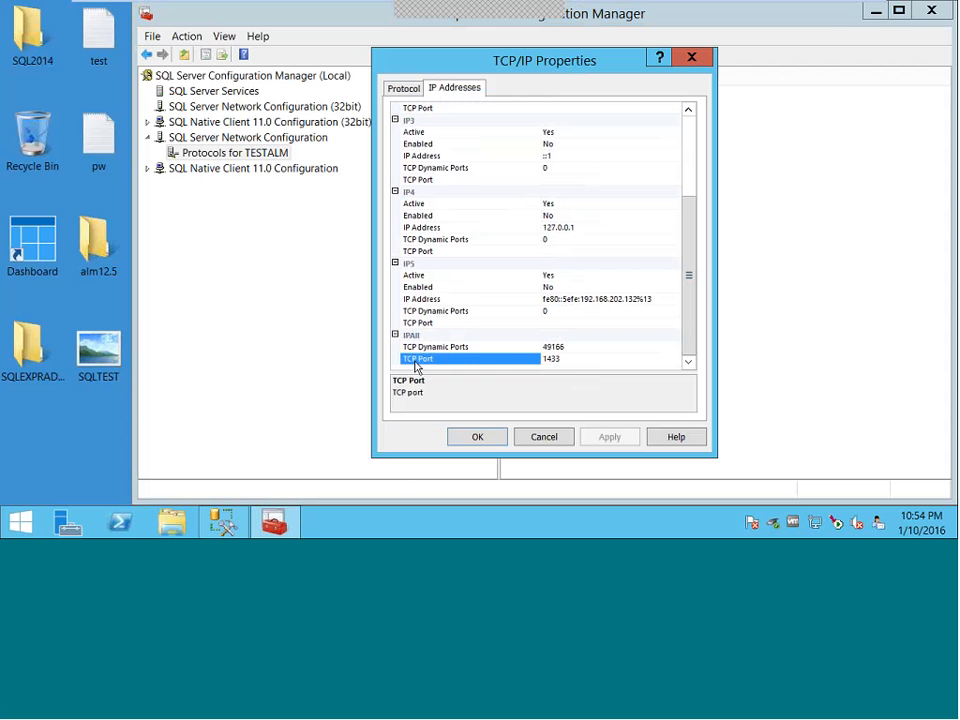
pyautogui.click(563, 357)
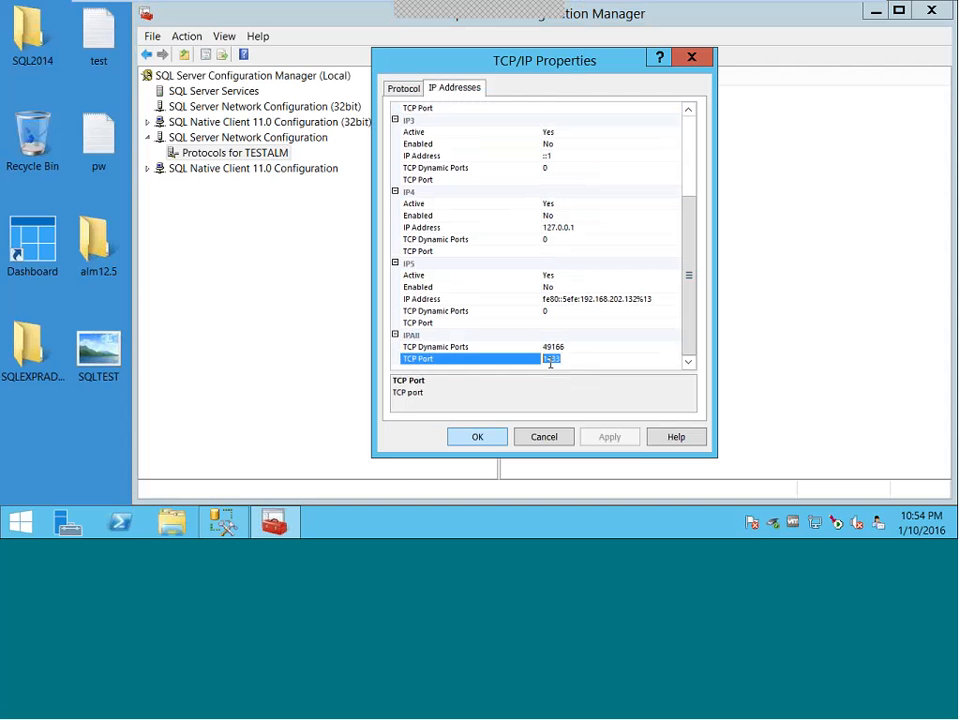
pyautogui.click(492, 440)
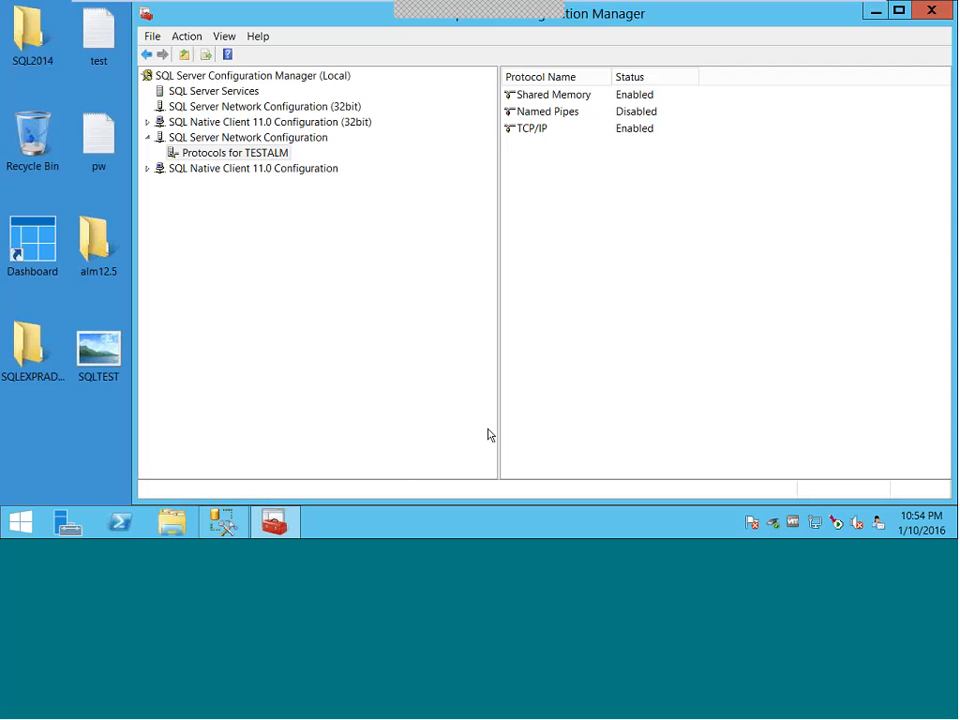
# - Restart SQL Server (TESTALM) from the SQL Server Services list, then close Configuration Manager
pyautogui.click(203, 96)
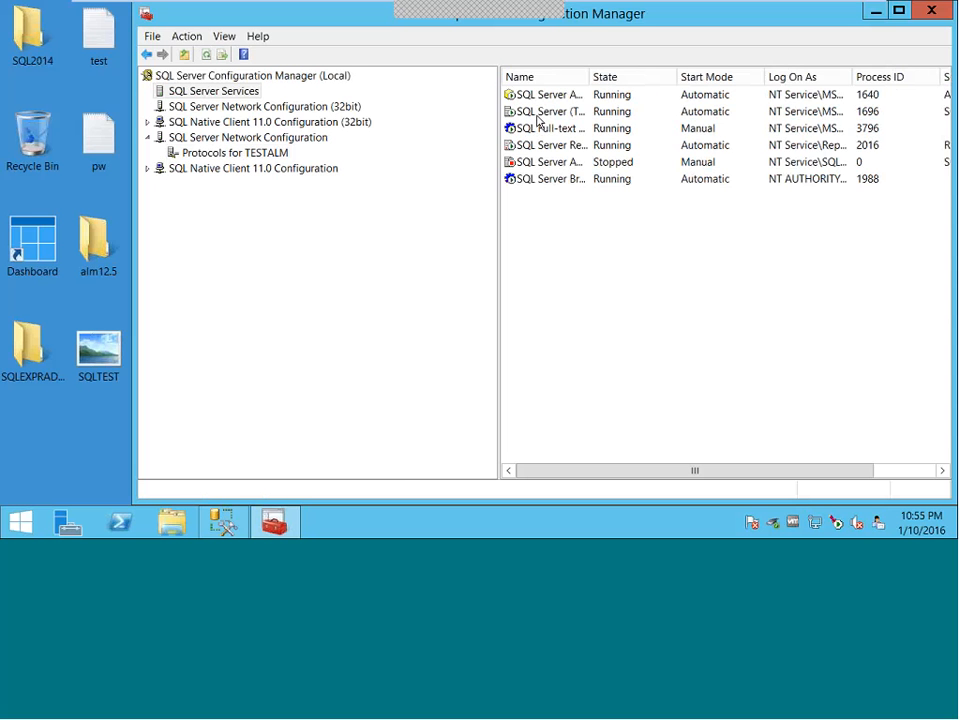
pyautogui.moveTo(588, 77); pyautogui.dragTo(695, 84)
pyautogui.click(610, 113)
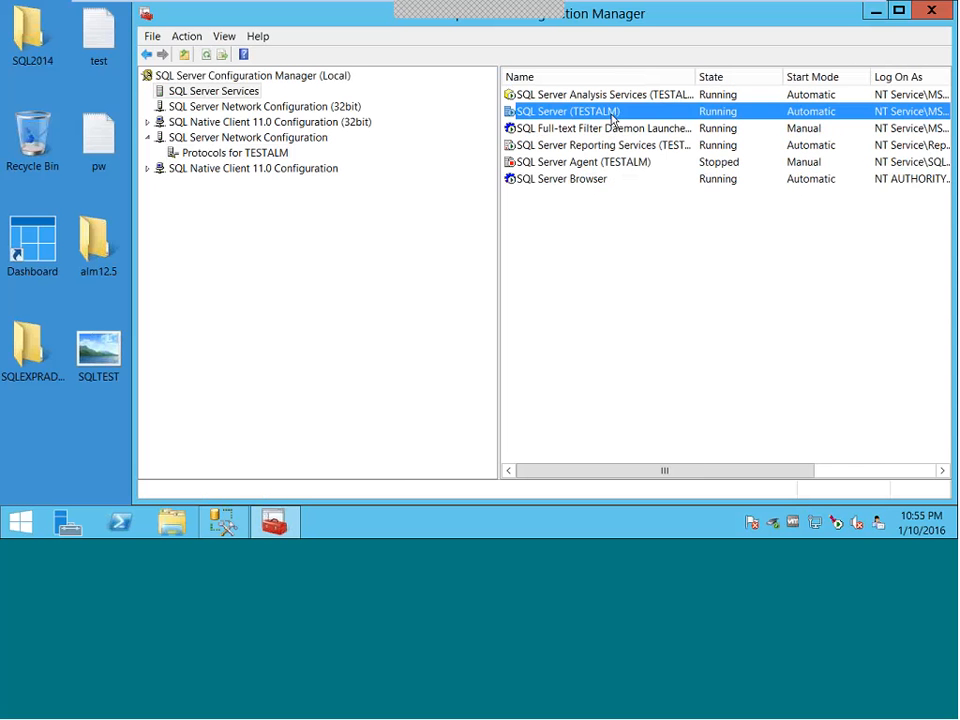
pyautogui.rightClick(610, 114)
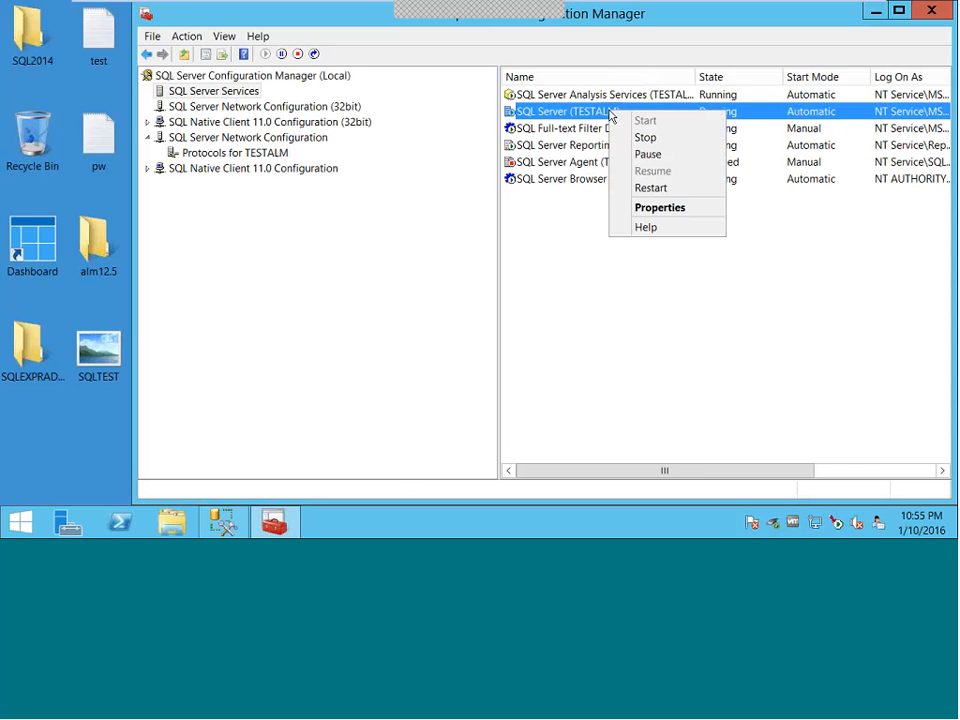
pyautogui.click(650, 187)
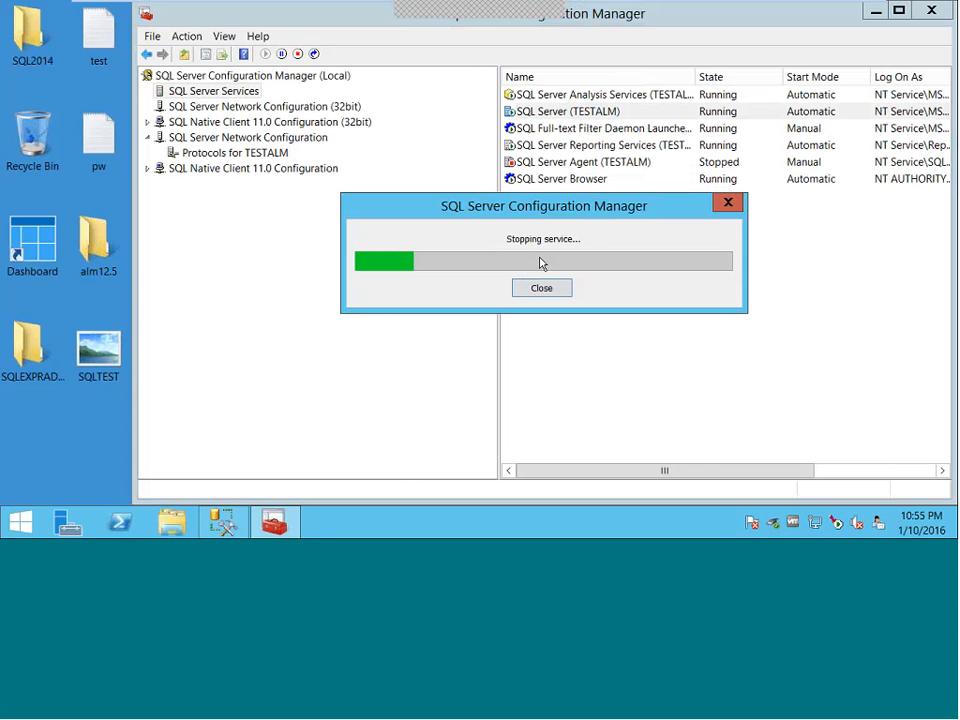
pyautogui.moveTo(665, 24)
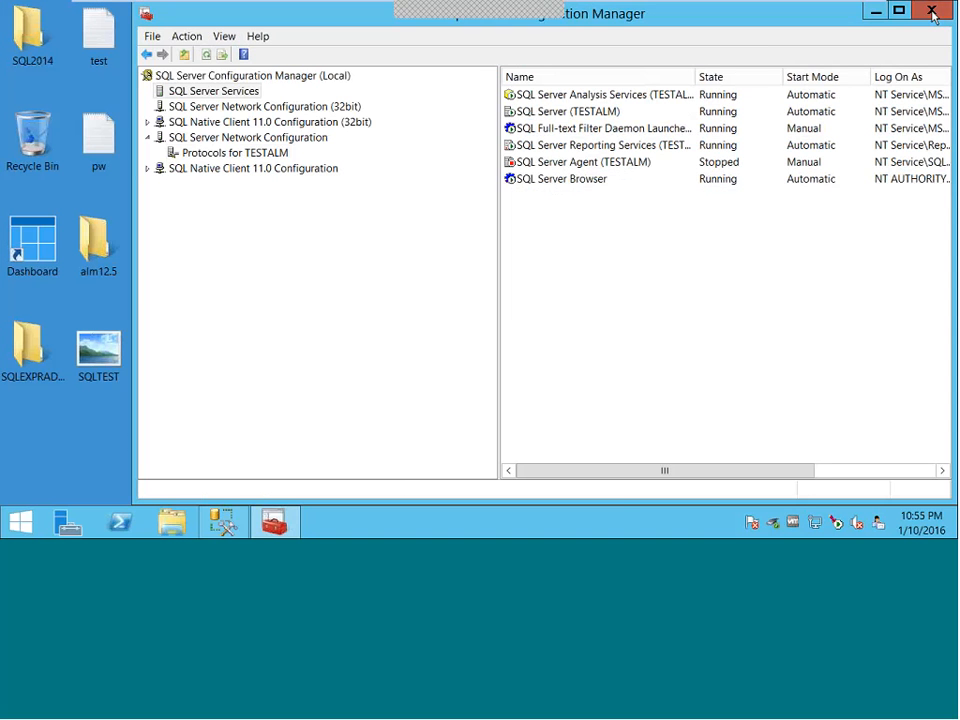
pyautogui.click(931, 14)
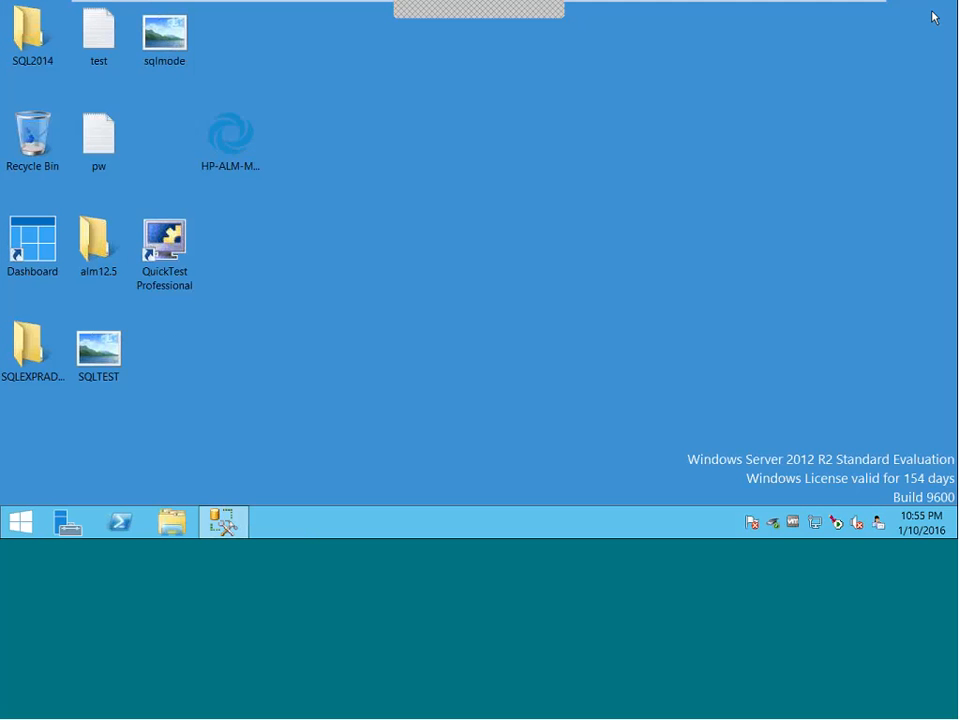
# - Run setup from the alm12.5 folder as administrator and choose ALM Platform (Windows)
pyautogui.doubleClick(91, 249)
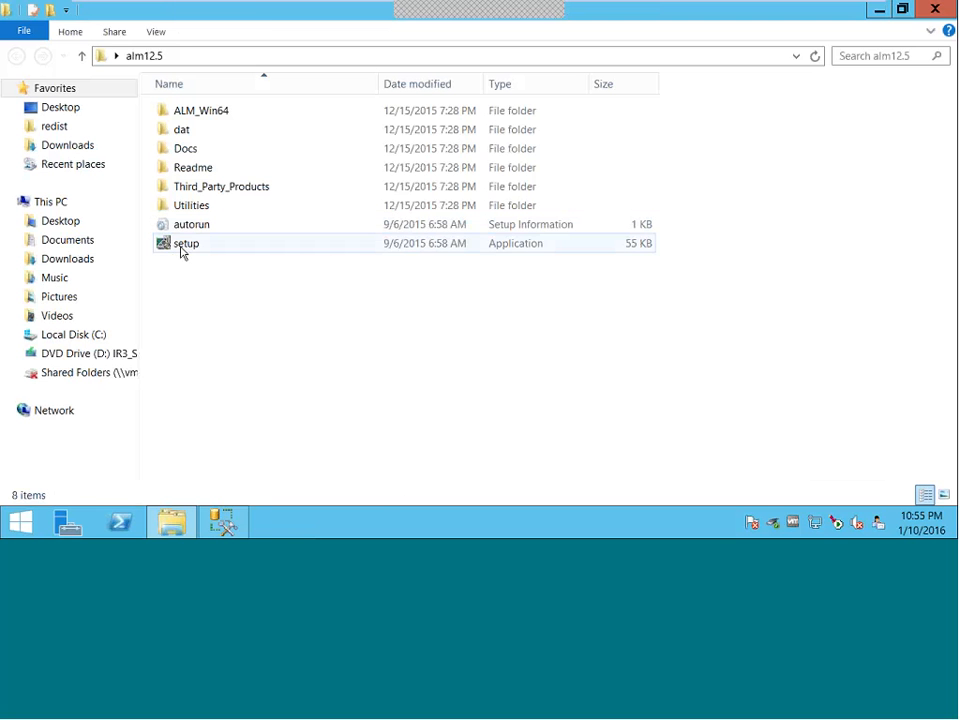
pyautogui.click(181, 252)
pyautogui.rightClick(183, 252)
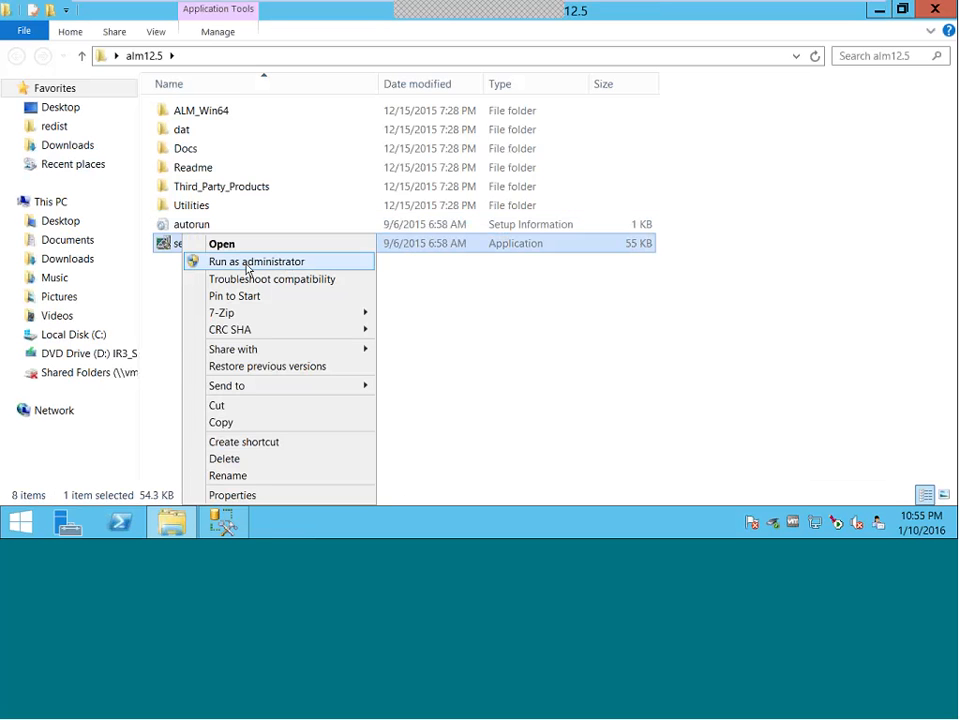
pyautogui.click(247, 264)
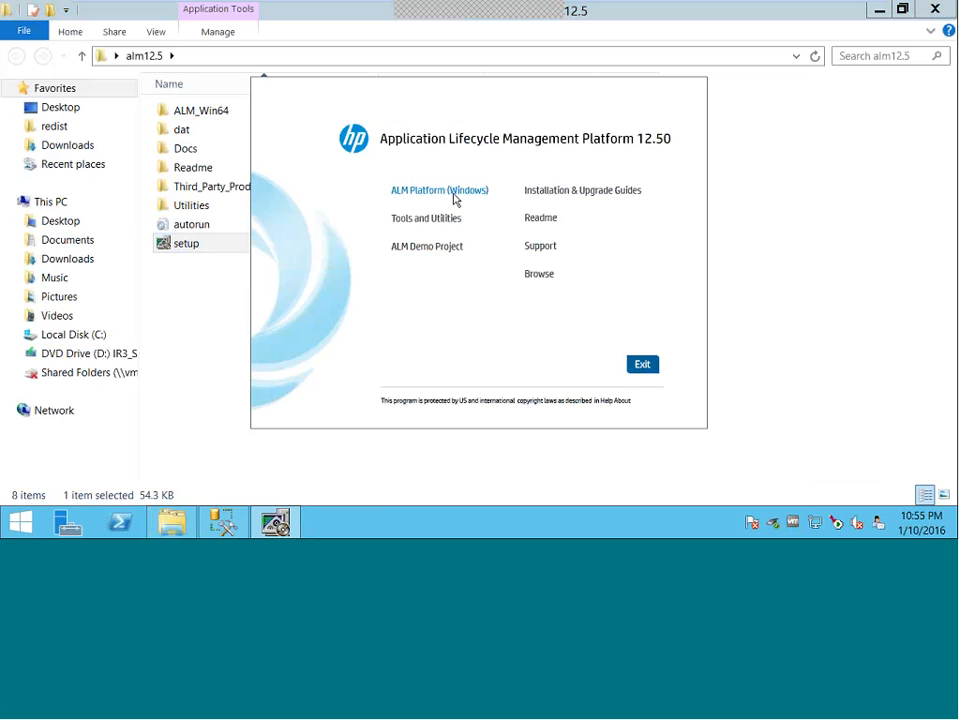
pyautogui.click(452, 192)
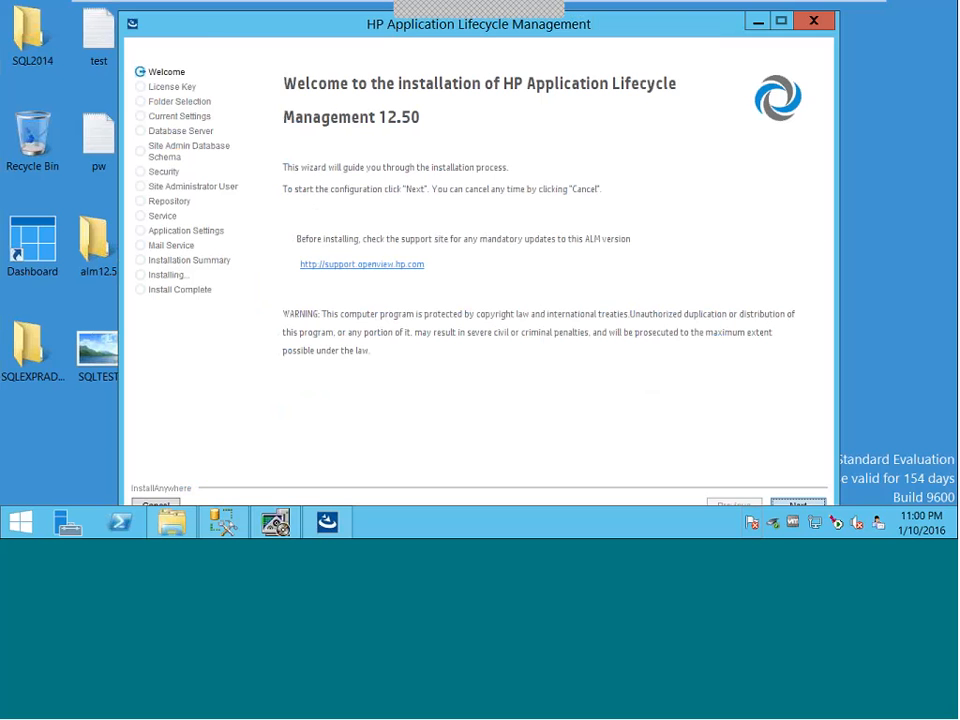
# - Accept the license terms, select 'Use evaluation key', and proceed through the folder pages
pyautogui.click(800, 504)
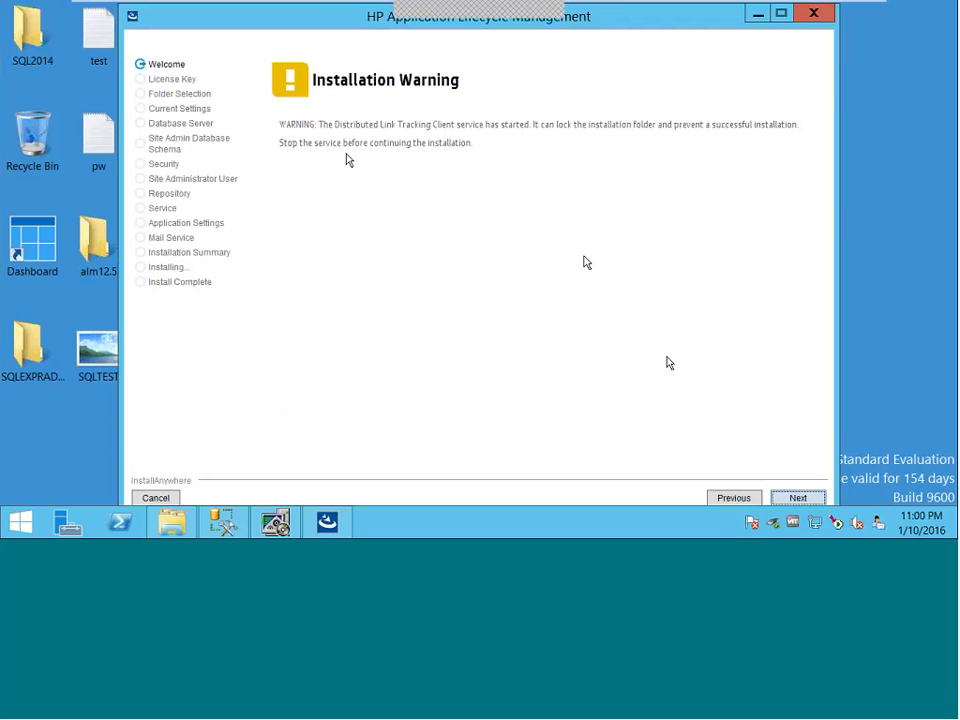
pyautogui.click(798, 497)
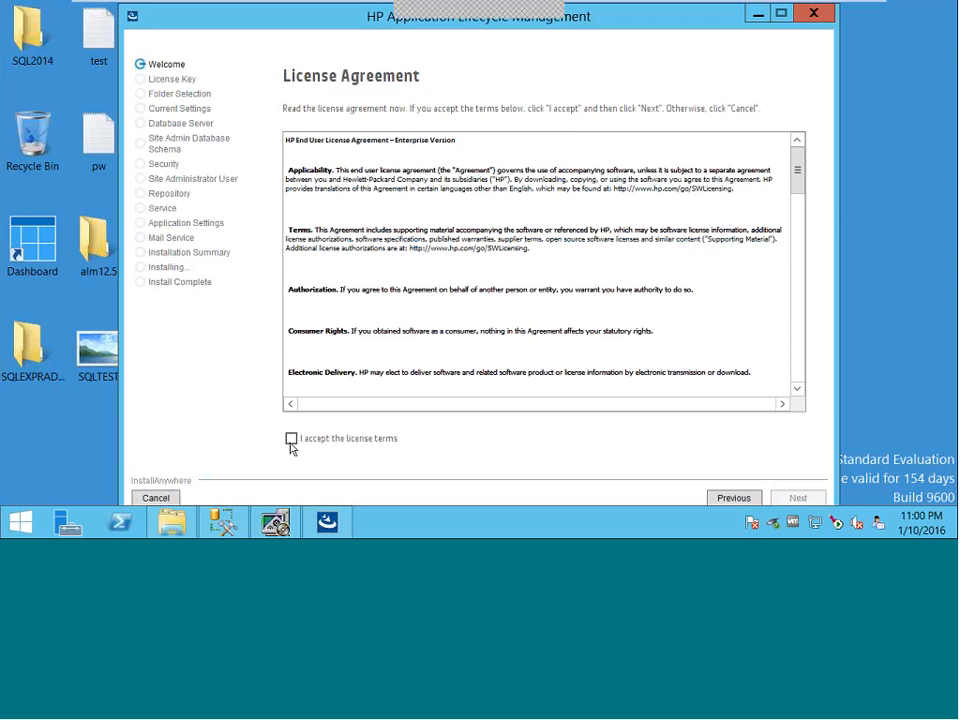
pyautogui.click(291, 440)
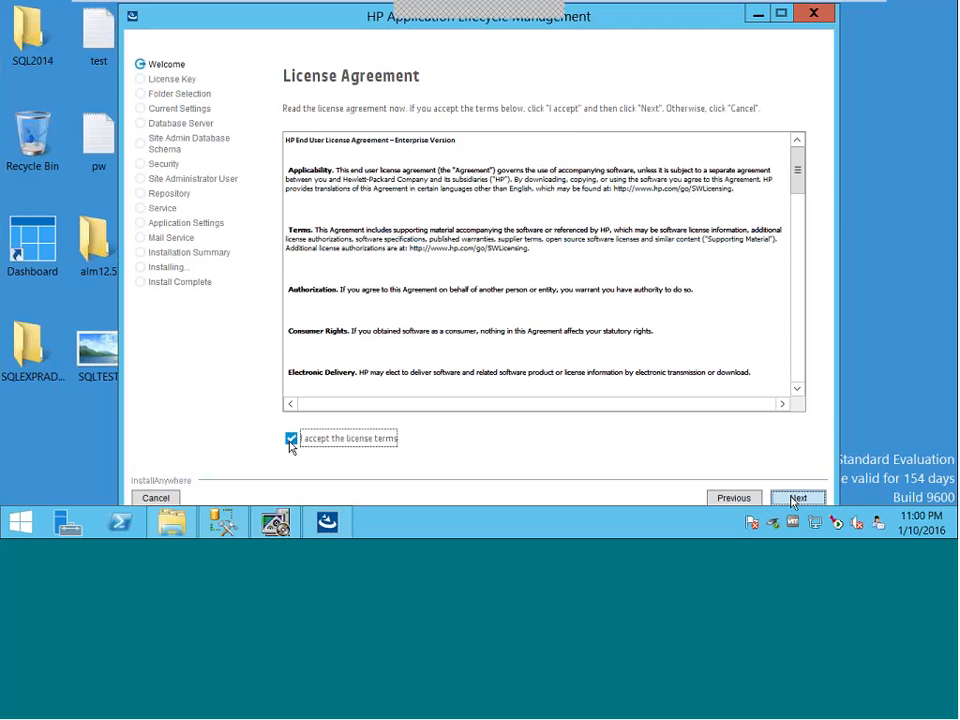
pyautogui.click(797, 498)
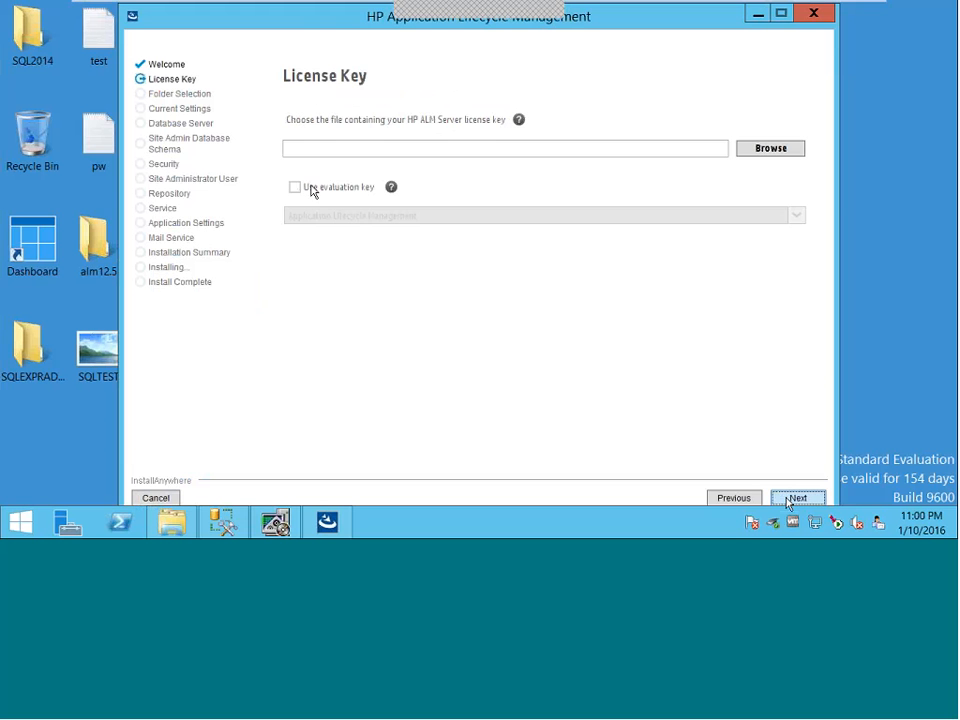
pyautogui.click(311, 189)
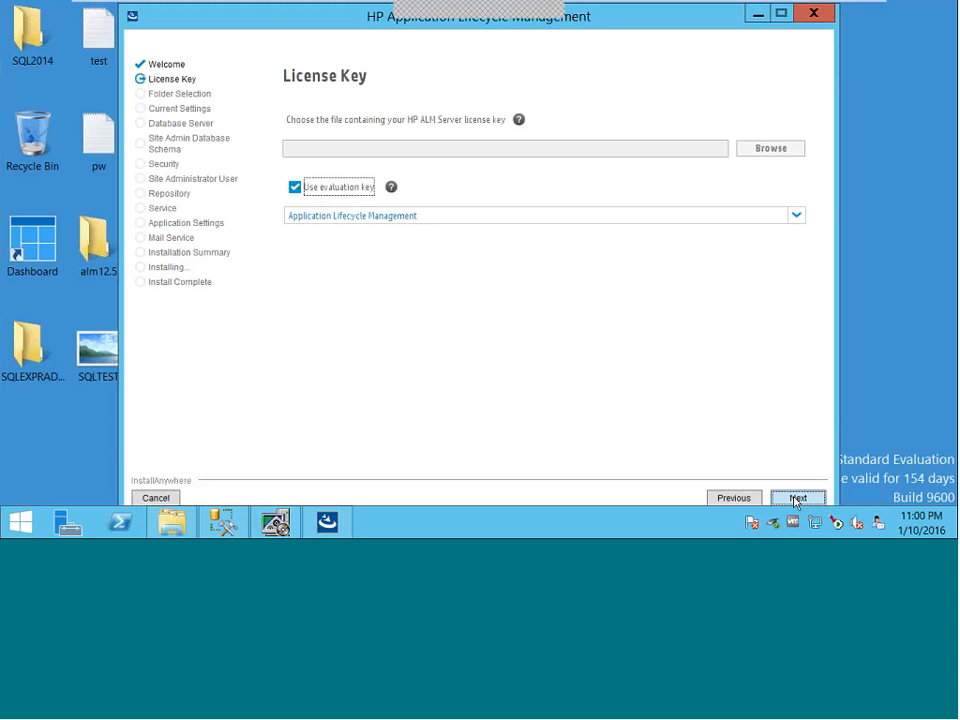
pyautogui.click(797, 498)
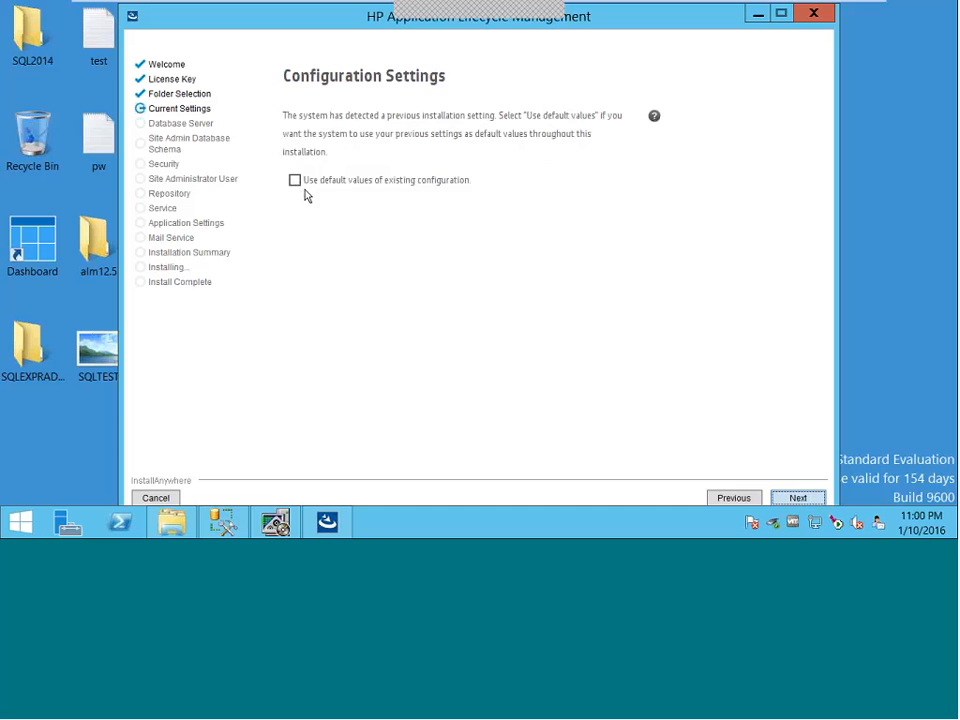
pyautogui.click(798, 498)
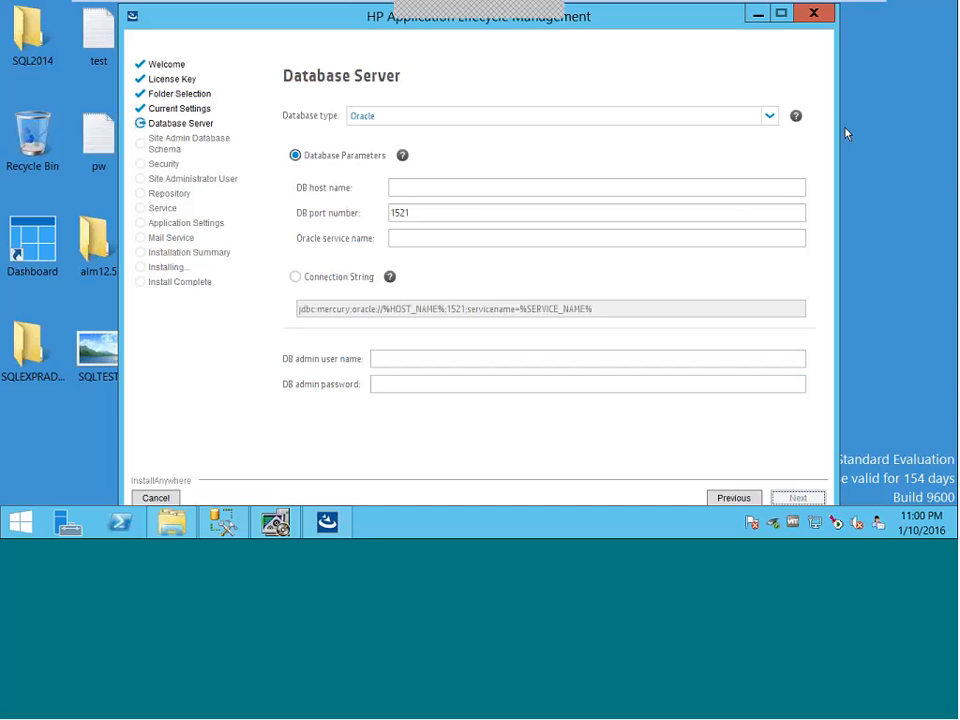
# - Choose MS-SQL (SQL Auth.), host localhost, DB admin td_db_admin and its password
pyautogui.click(770, 117)
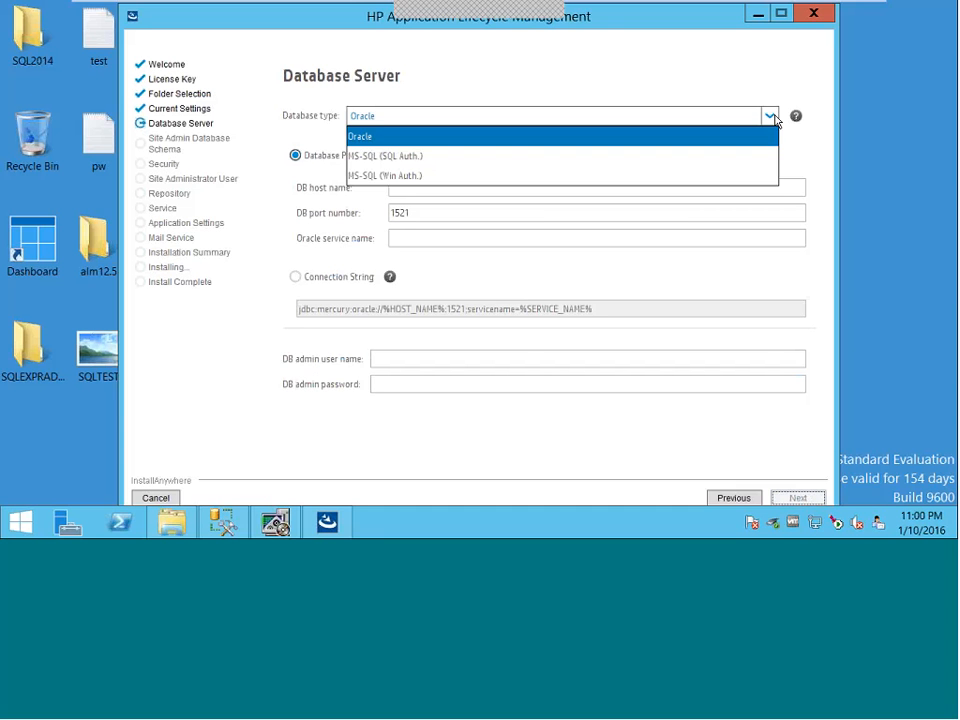
pyautogui.click(419, 163)
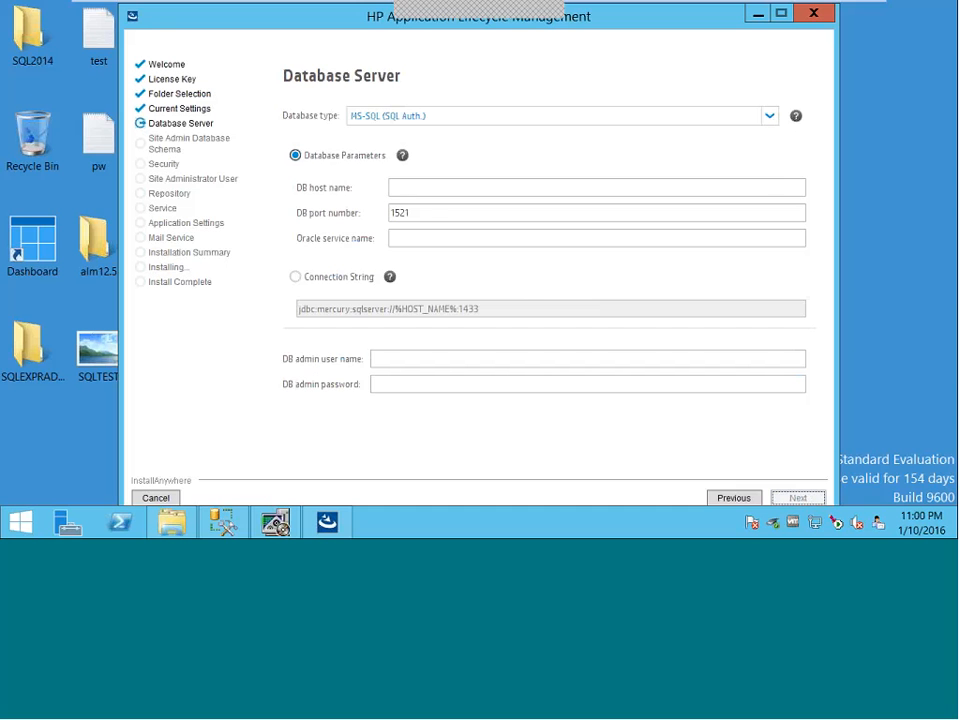
pyautogui.click(399, 188)
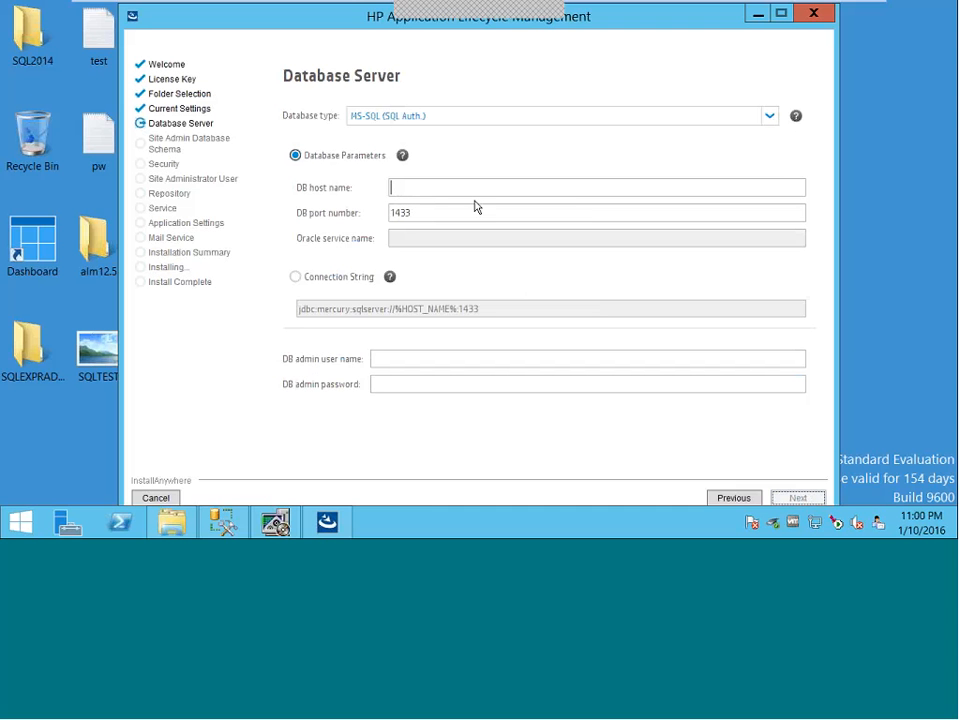
pyautogui.write('L')
pyautogui.press('BackSpace')
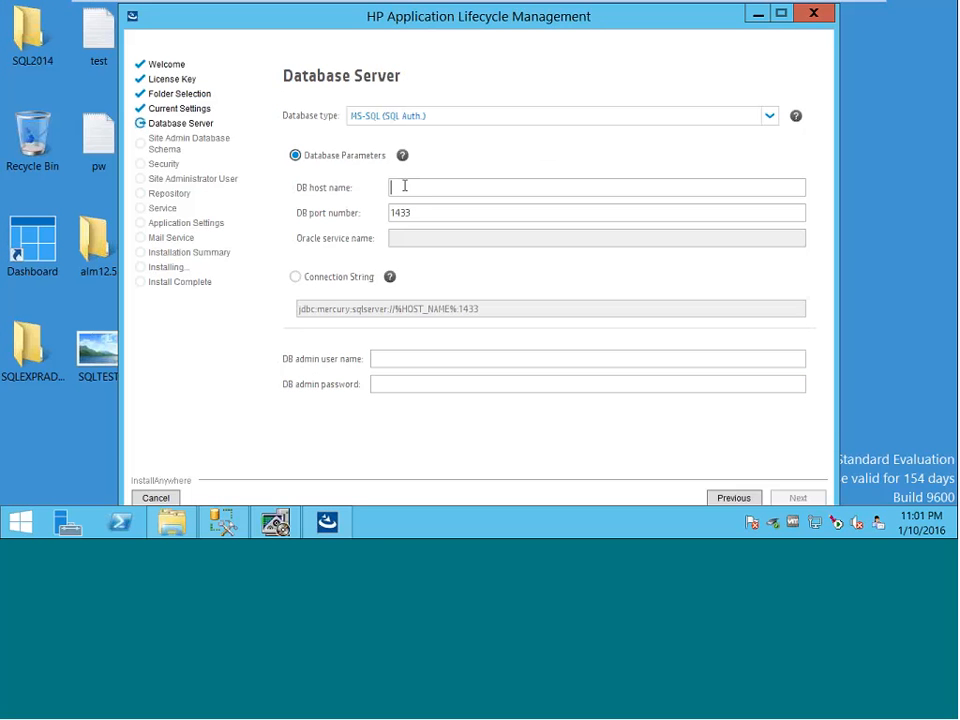
pyautogui.write('loca')
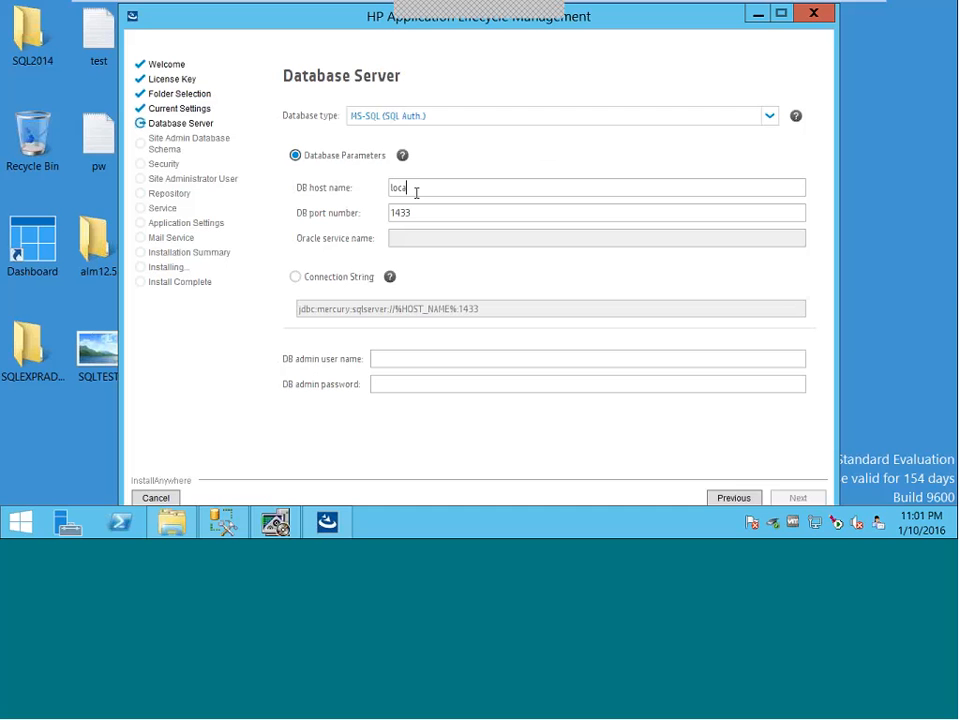
pyautogui.write('lhost')
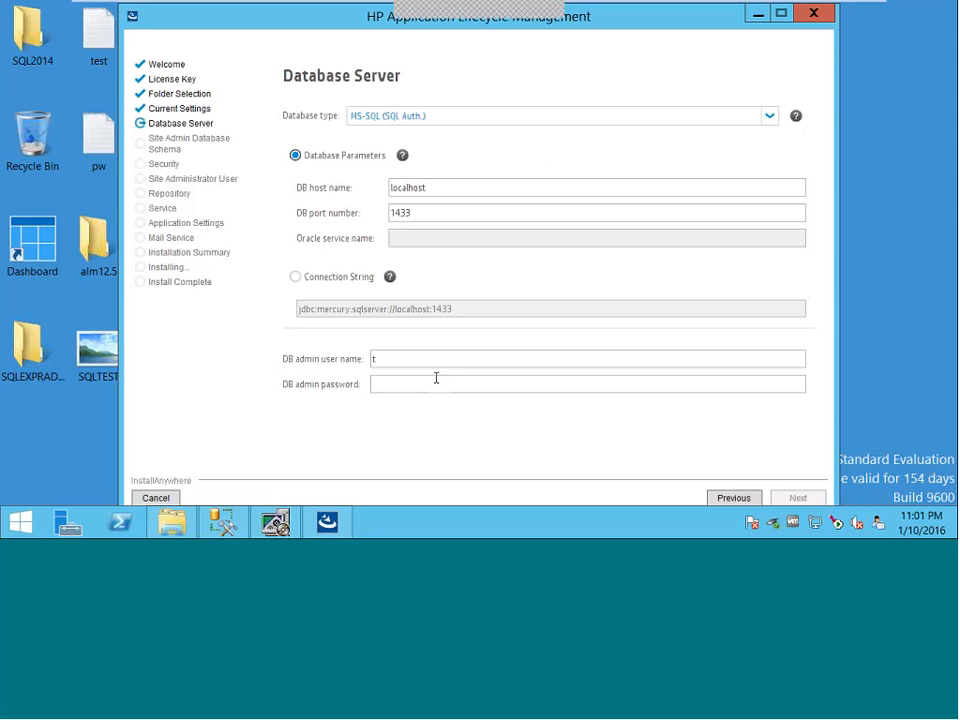
pyautogui.write('d_db_admin')
pyautogui.click(436, 378)
pyautogui.write('***')
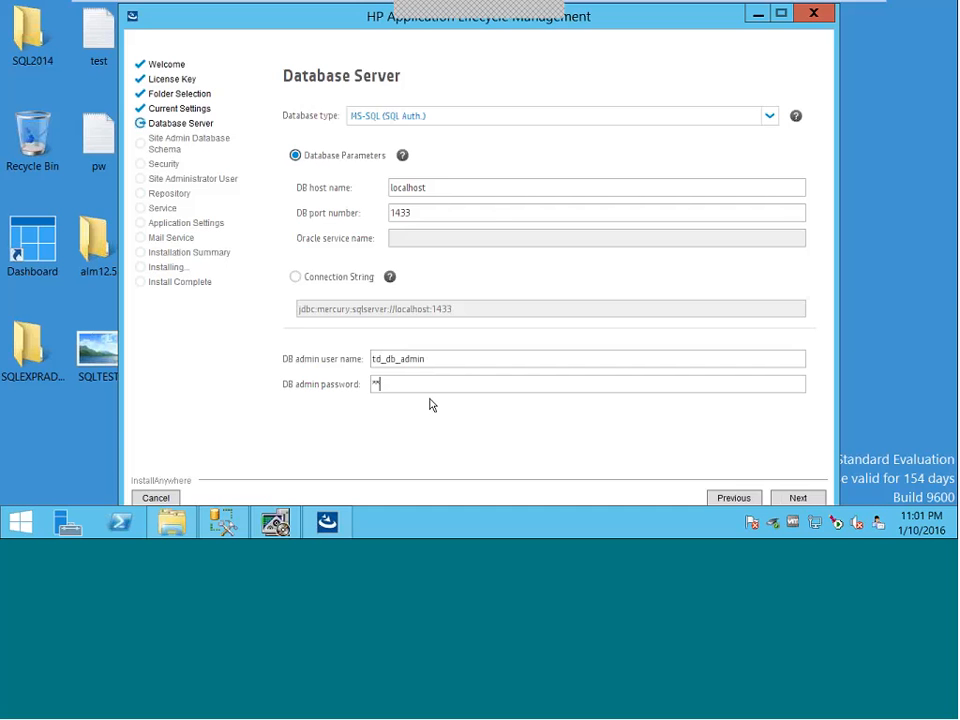
pyautogui.write('*******')
pyautogui.click(797, 498)
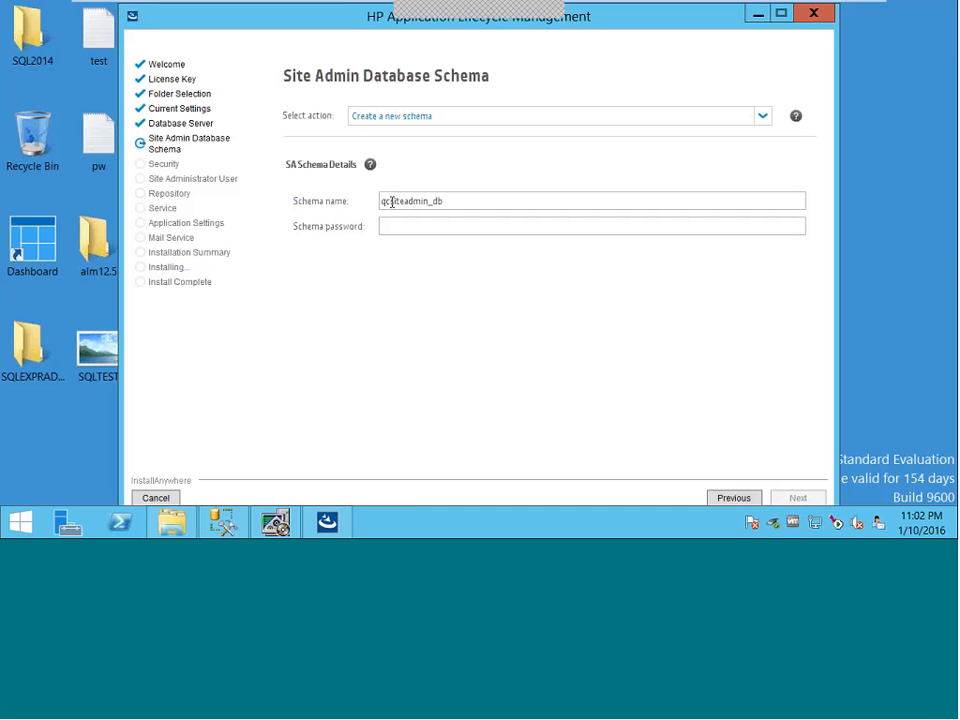
# - Keep the default qcsiteadmin_db schema name and go to the schema password field
pyautogui.doubleClick(392, 201)
pyautogui.click(400, 226)
pyautogui.moveTo(759, 19)
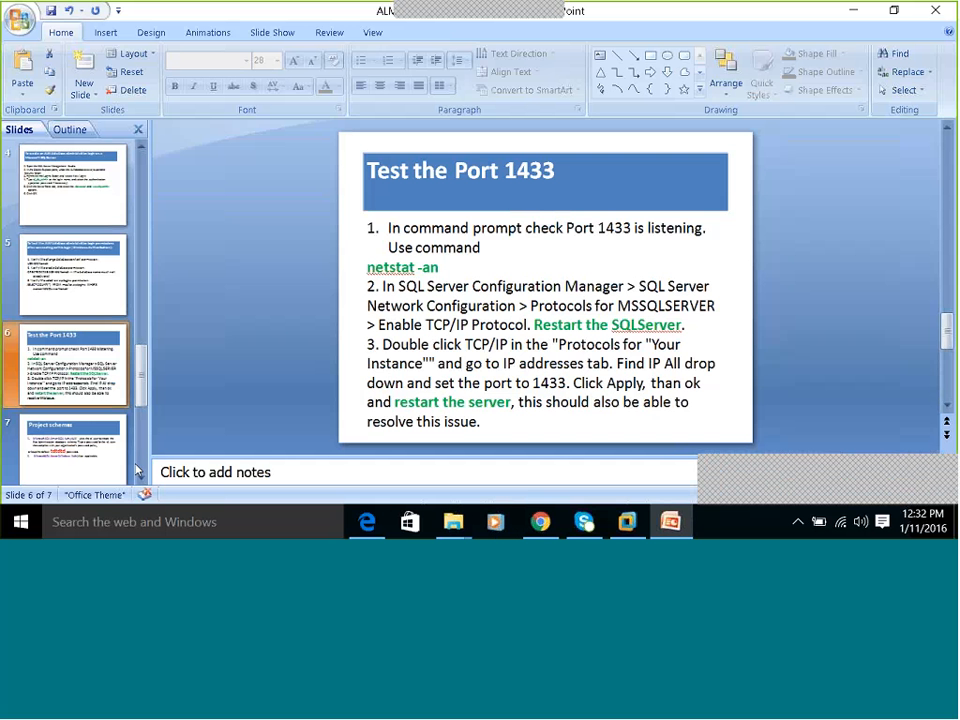
pyautogui.click(72, 452)
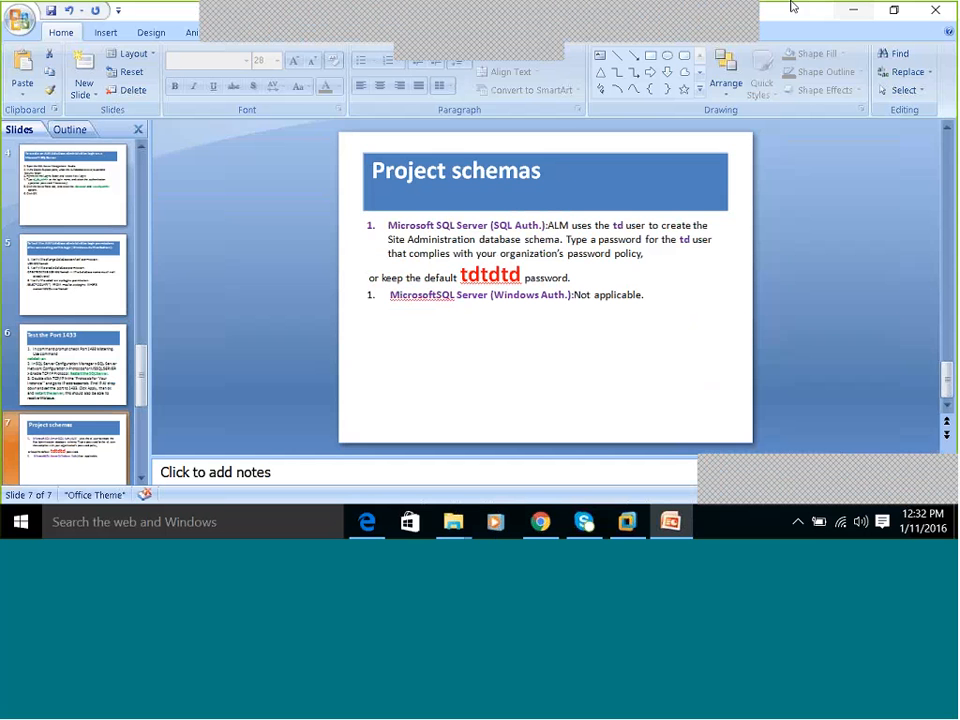
pyautogui.click(853, 11)
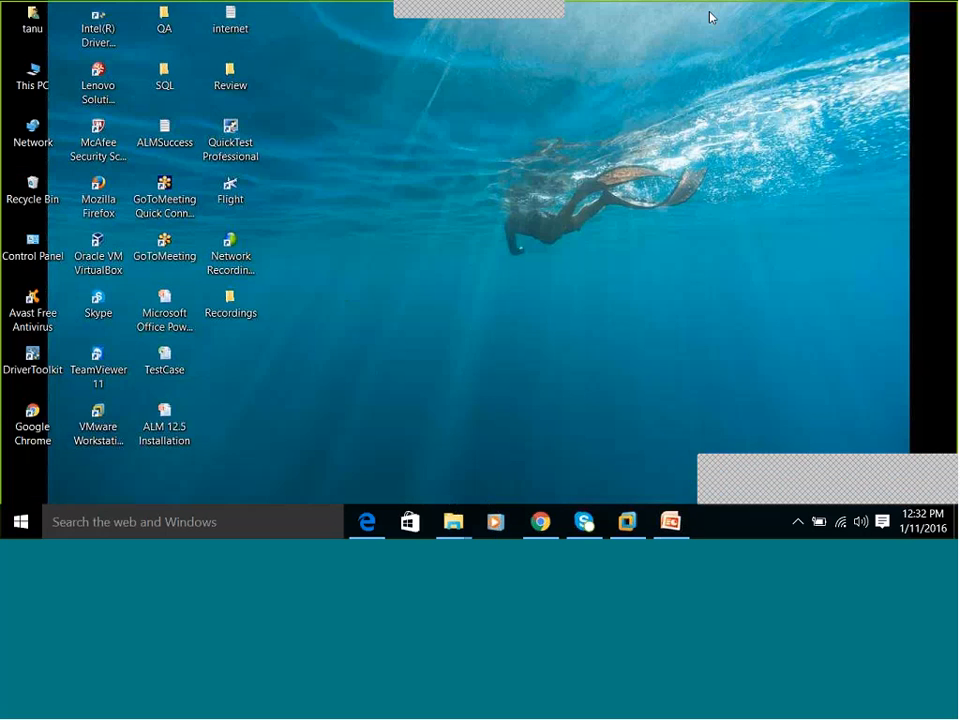
pyautogui.click(627, 521)
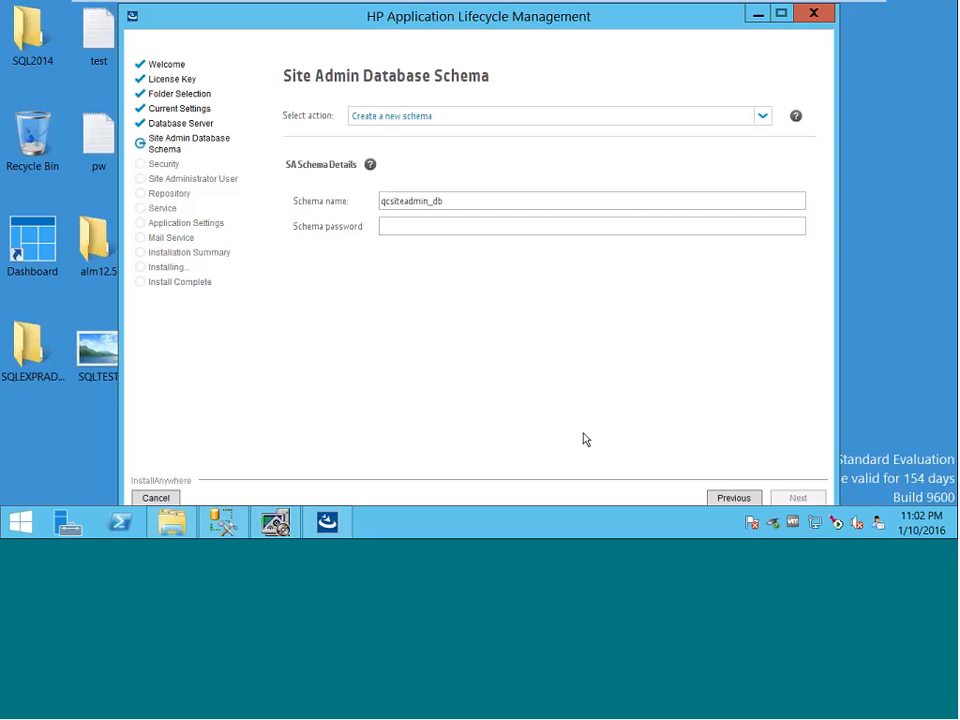
# - Enter a password for the qcsiteadmin_db schema and continue to the Security page
pyautogui.click(410, 230)
pyautogui.write('**')
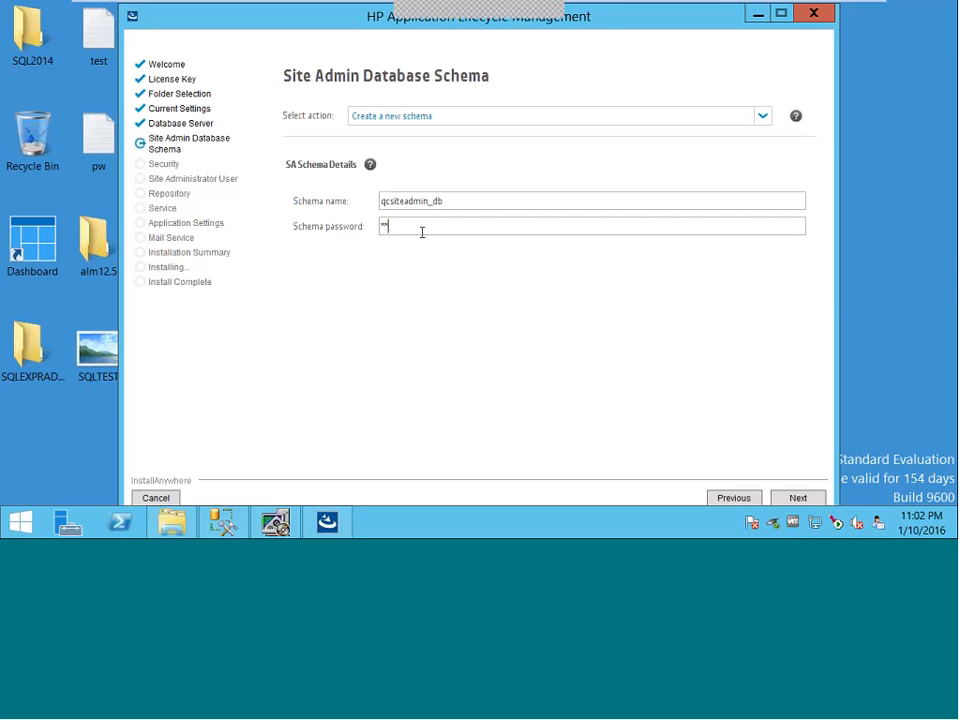
pyautogui.write('*****')
pyautogui.click(808, 500)
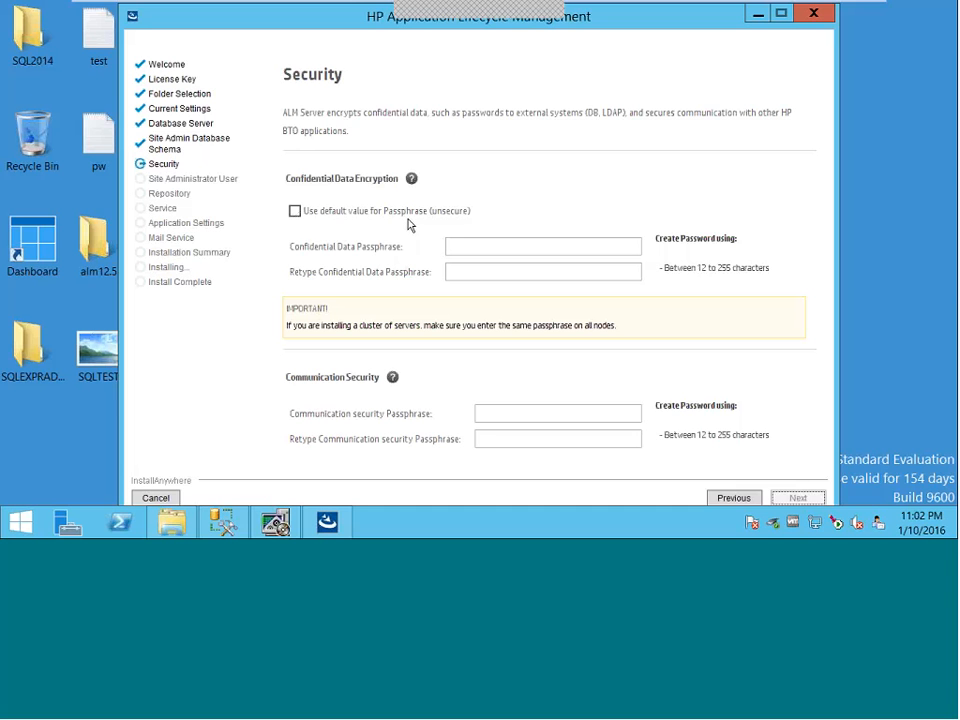
# - Keep the default confidential data passphrase, enter the communication passphrase twice, and accept the warning
pyautogui.click(294, 210)
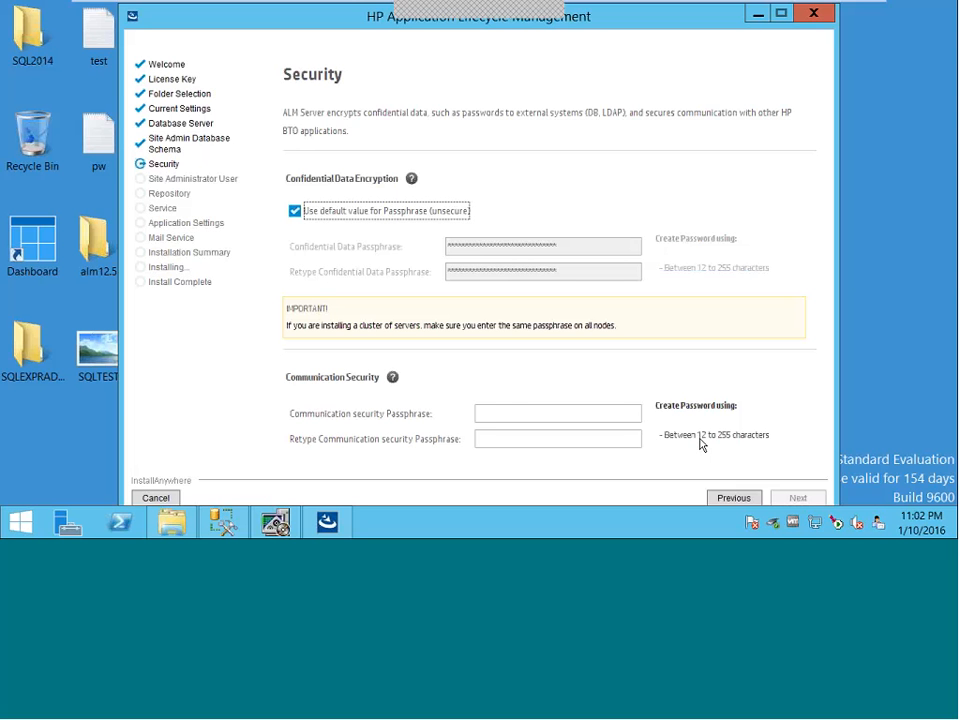
pyautogui.click(503, 412)
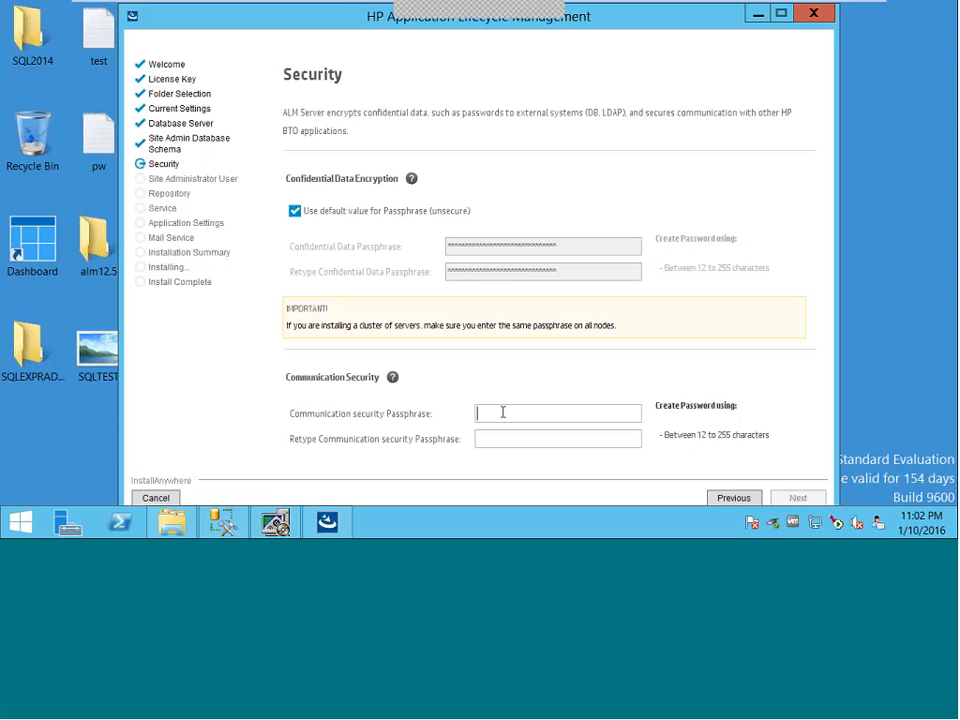
pyautogui.write('*********************')
pyautogui.press('Tab')
pyautogui.write('*********************')
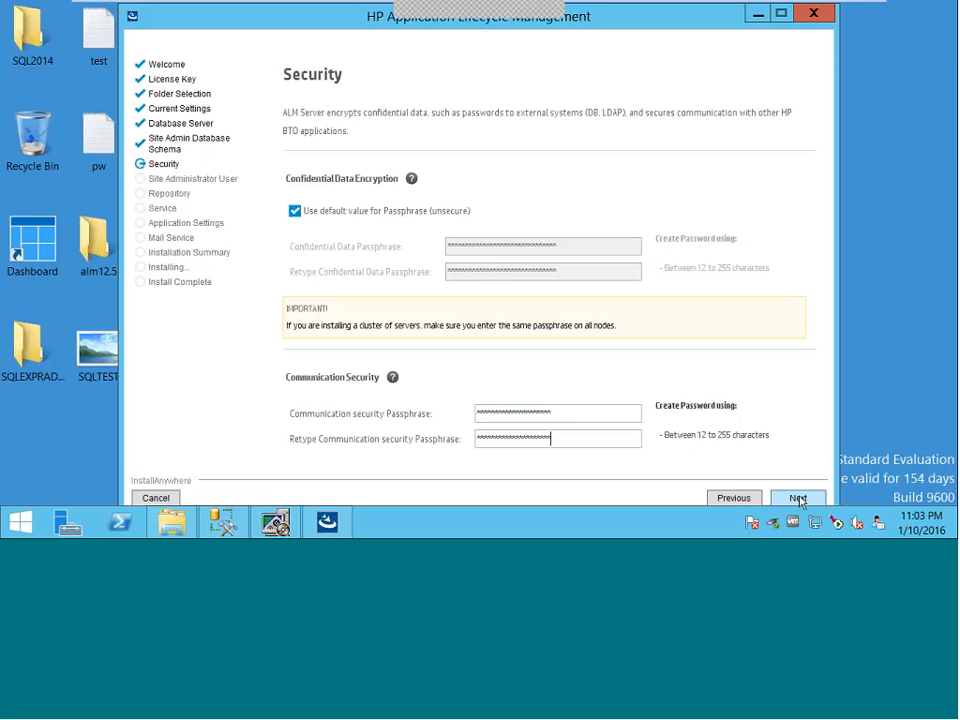
pyautogui.click(798, 499)
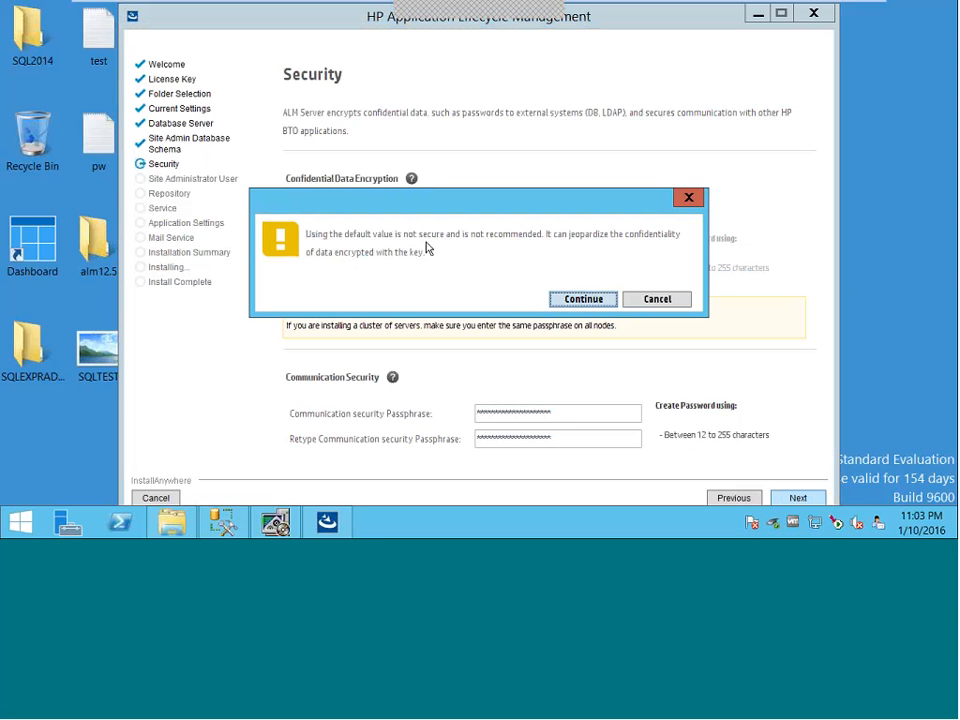
pyautogui.click(576, 302)
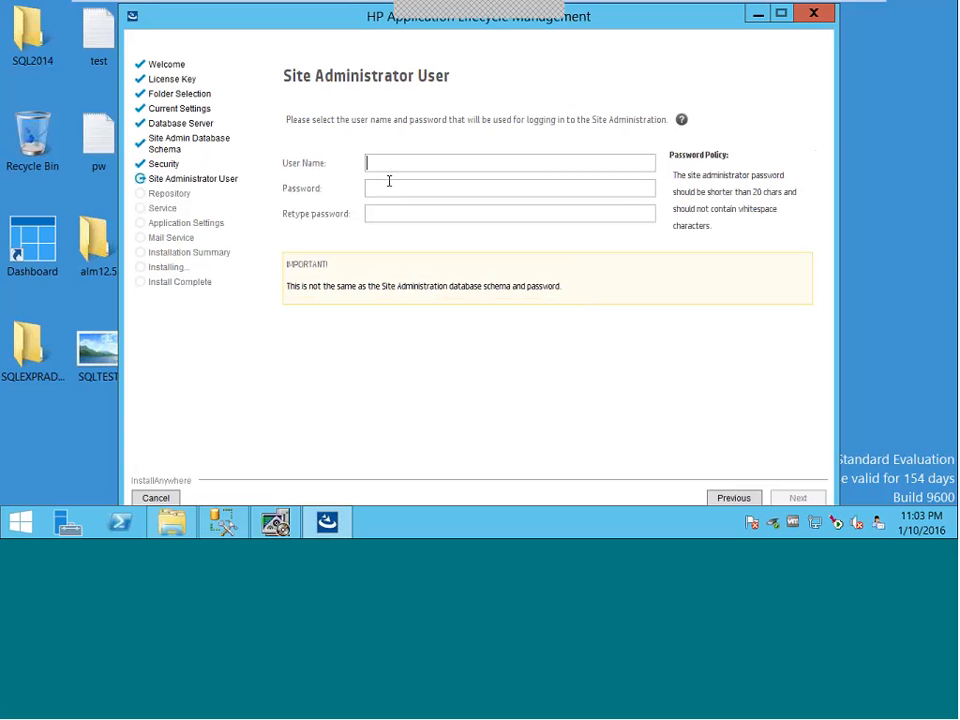
# - Enter site administrator user name alm12 and its password, retyped to confirm
pyautogui.write('a')
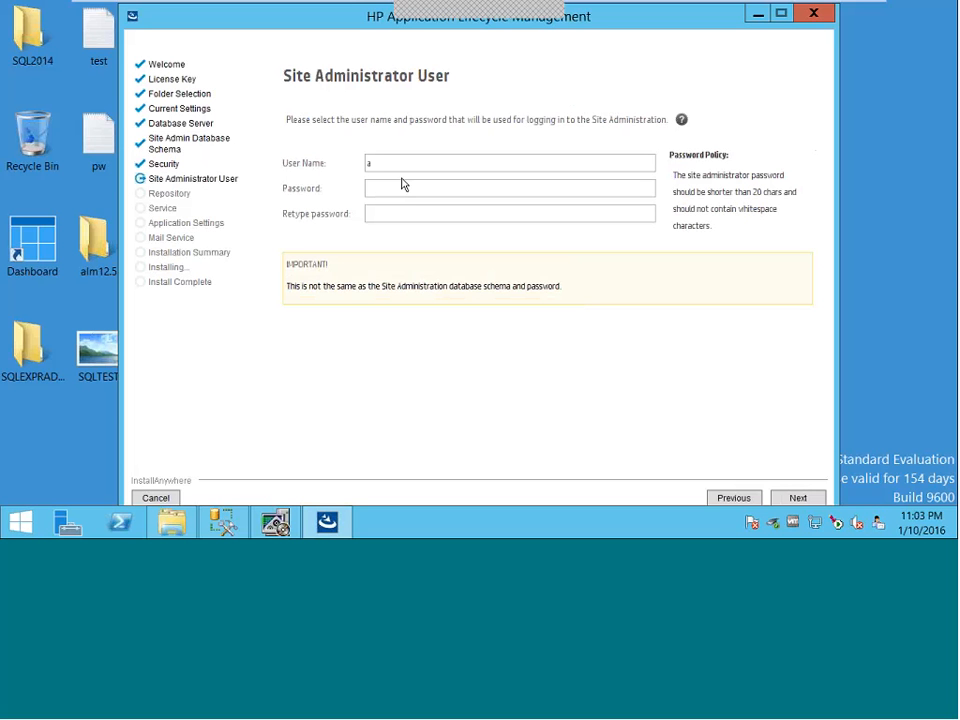
pyautogui.write('lm12')
pyautogui.click(430, 188)
pyautogui.write('a')
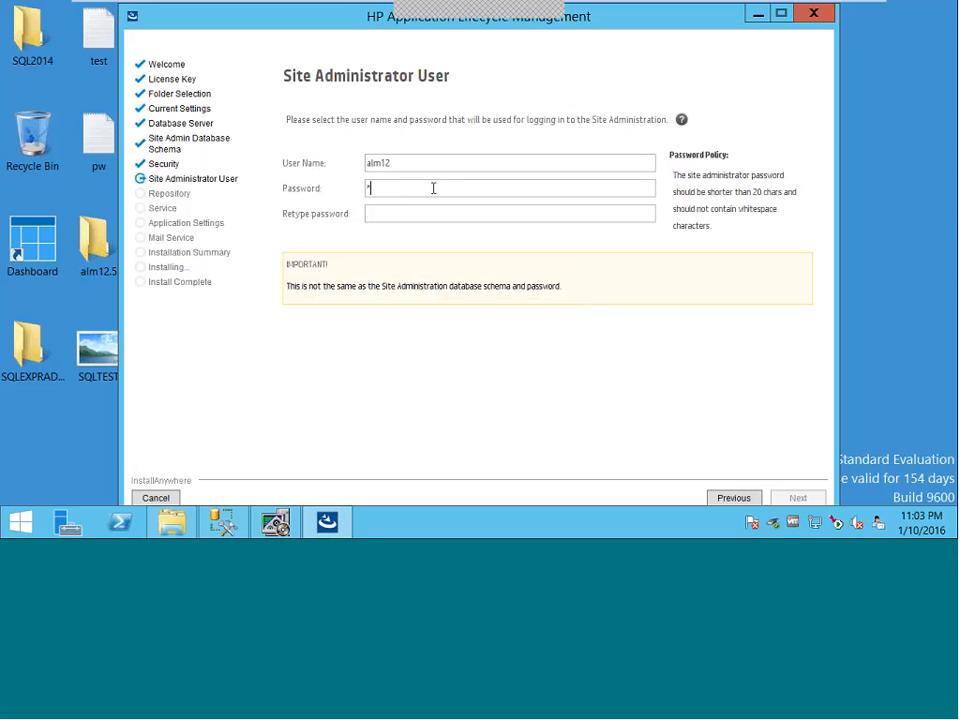
pyautogui.write('dmin')
pyautogui.click(390, 215)
pyautogui.write('admin')
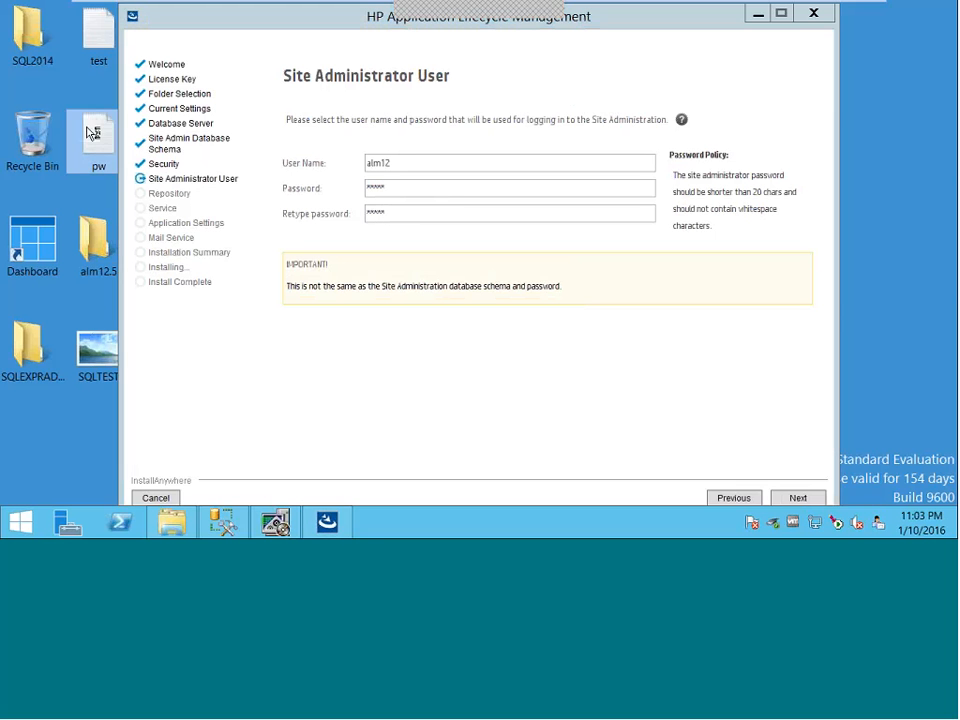
# - Open the pw notes file in Notepad, raising the window and scrolling to its end
pyautogui.doubleClick(93, 133)
pyautogui.scroll(-2, 407, 320)
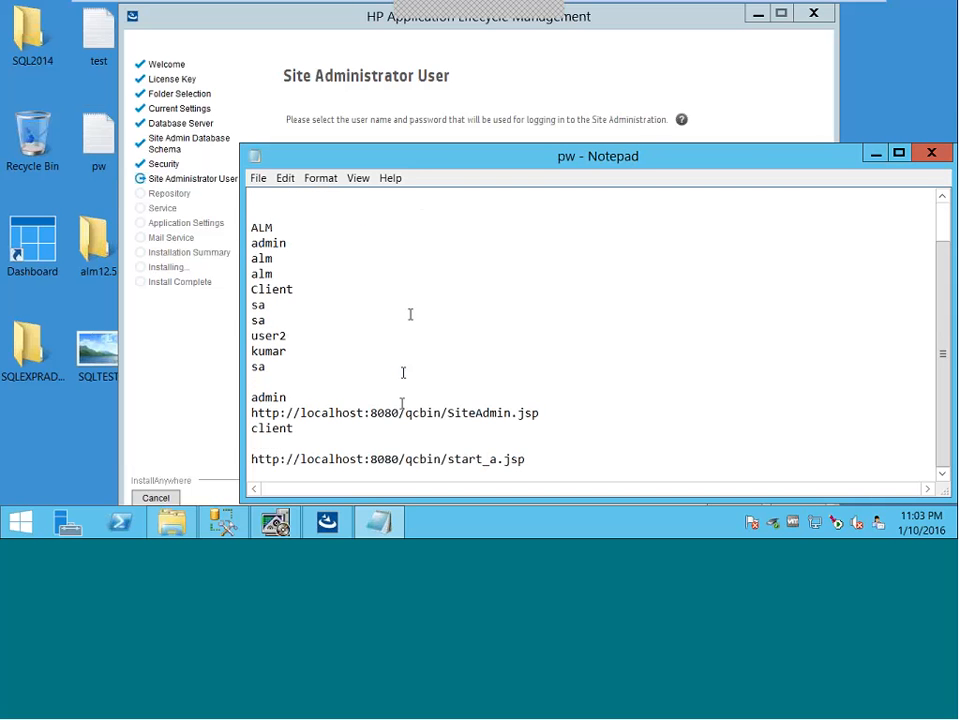
pyautogui.moveTo(392, 154); pyautogui.dragTo(382, 12)
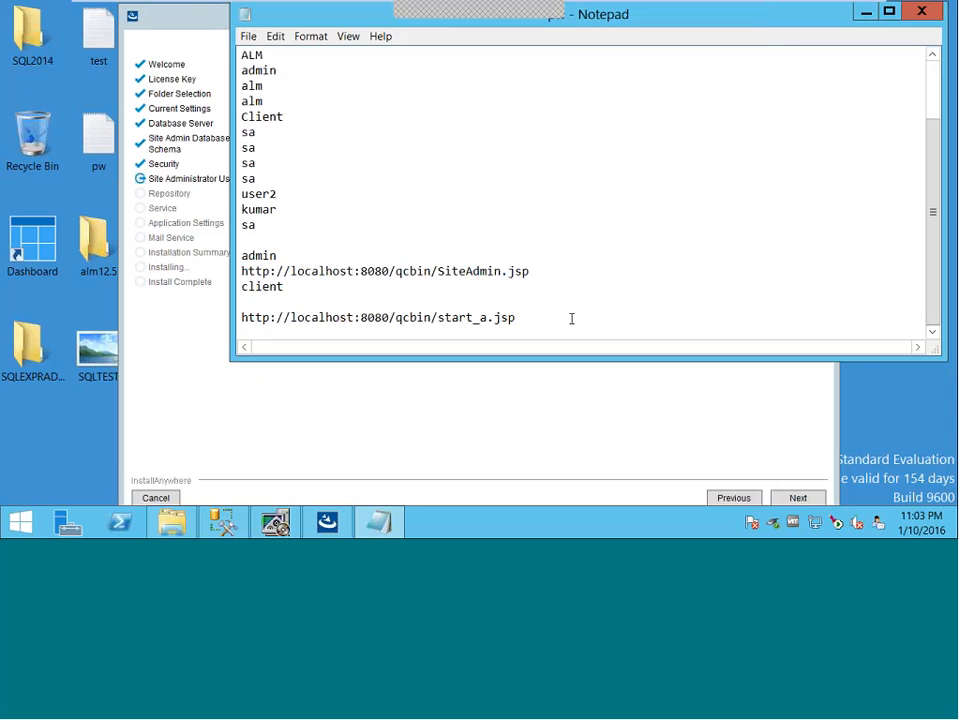
pyautogui.scroll(-2, 572, 318)
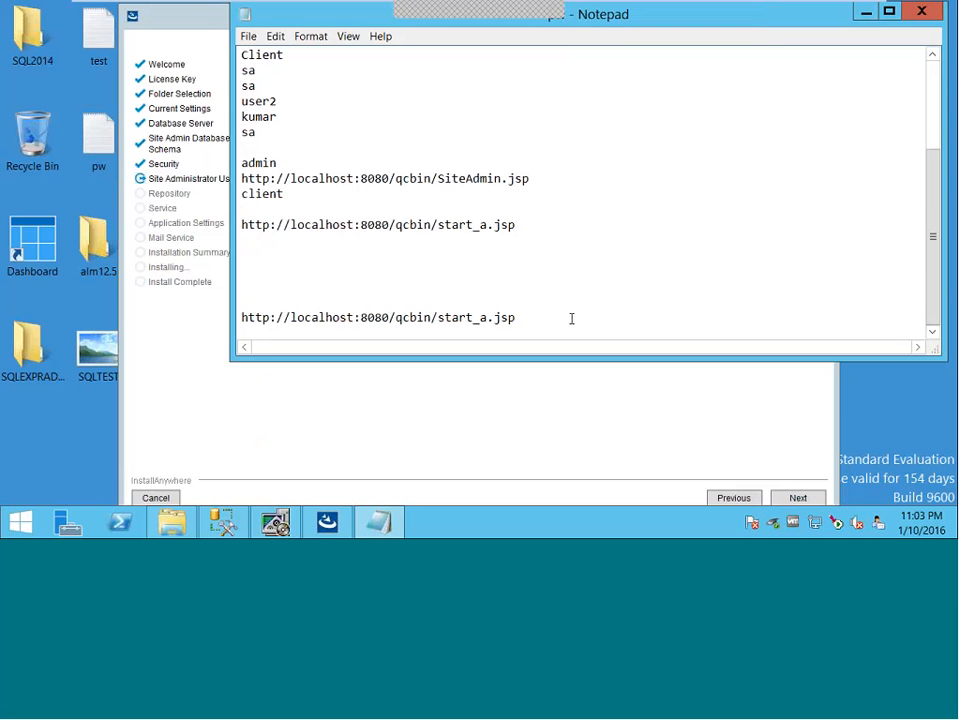
# - Replace the duplicate start_a.jsp line with Site admin, User name:alm12 and password notes
pyautogui.moveTo(572, 318); pyautogui.dragTo(241, 318)
pyautogui.write('S')
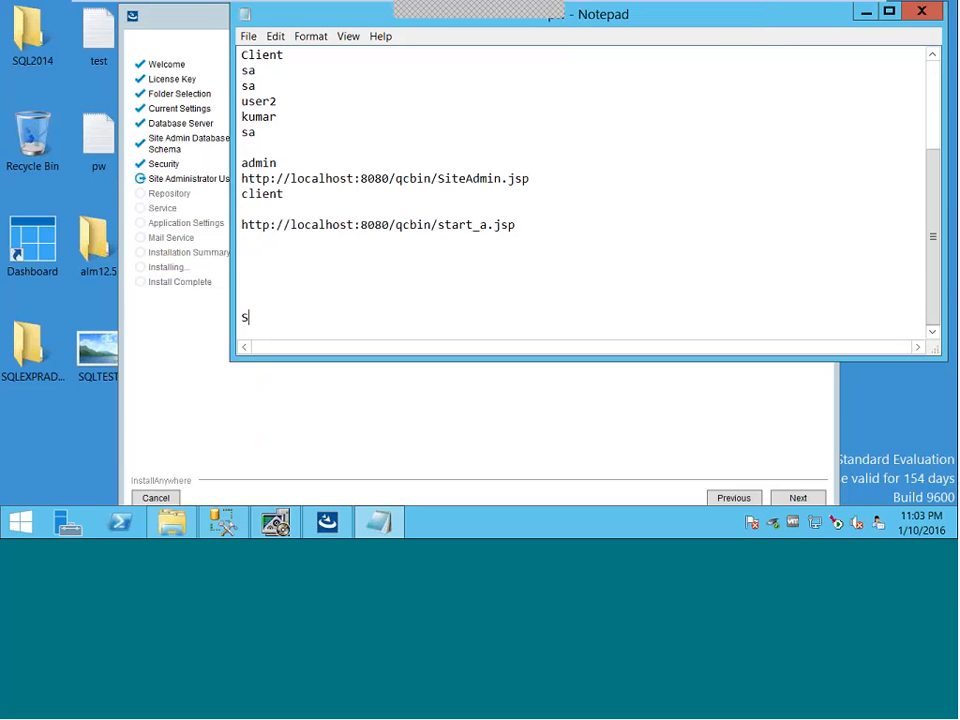
pyautogui.write('ite admin')
pyautogui.press('Return')
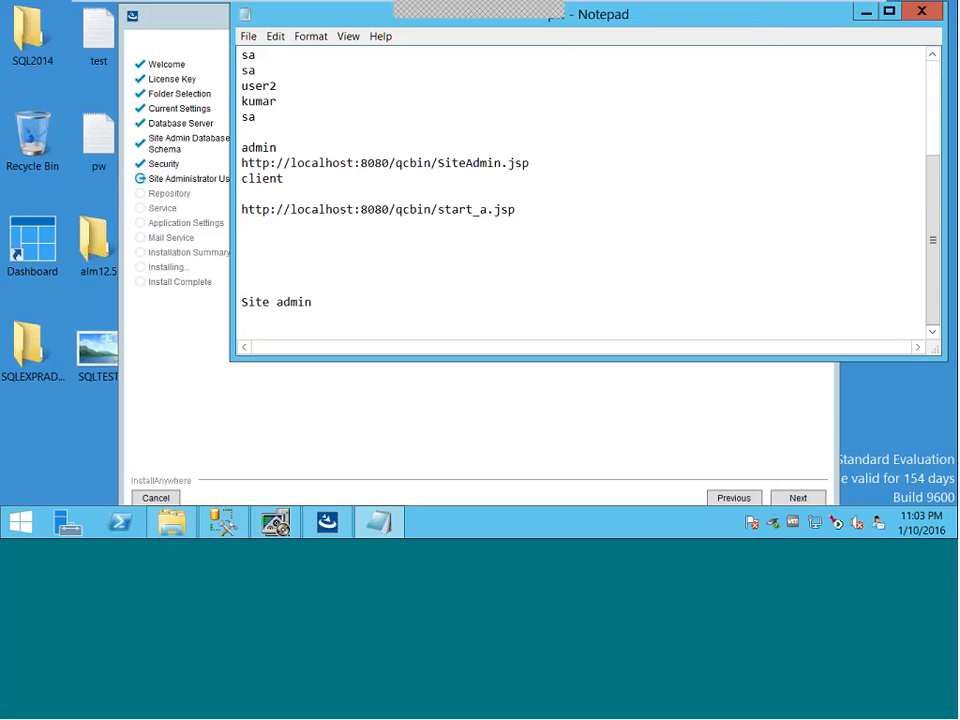
pyautogui.write('User name:alm12')
pyautogui.press('Return')
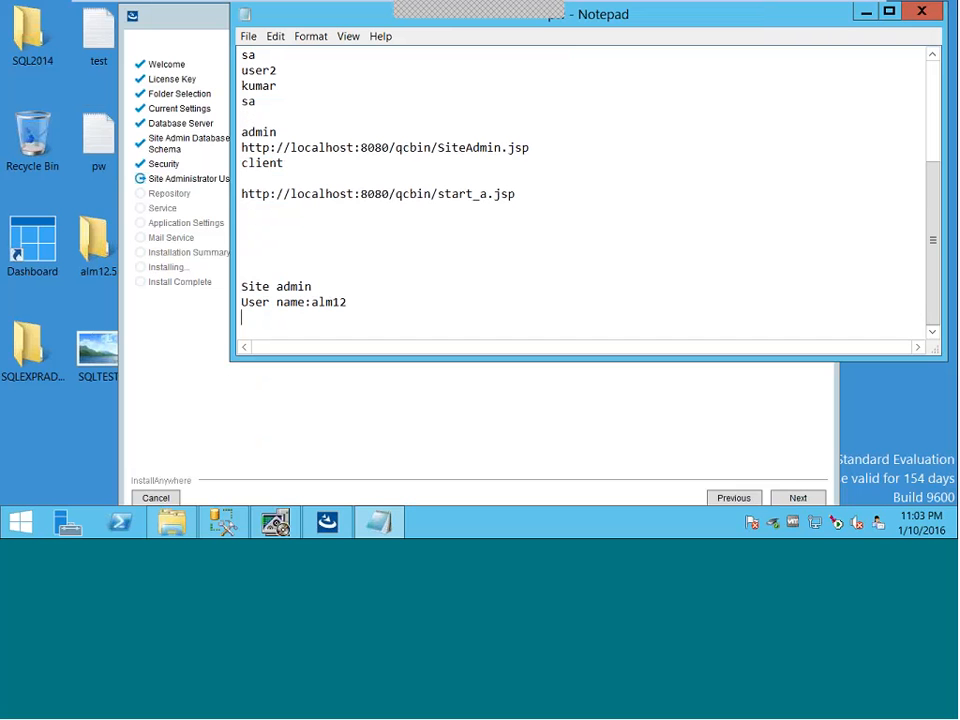
pyautogui.write('pw:alm12')
# - Keep default repository path, service account and port 8080, with mail protocol set to None
pyautogui.click(874, 14)
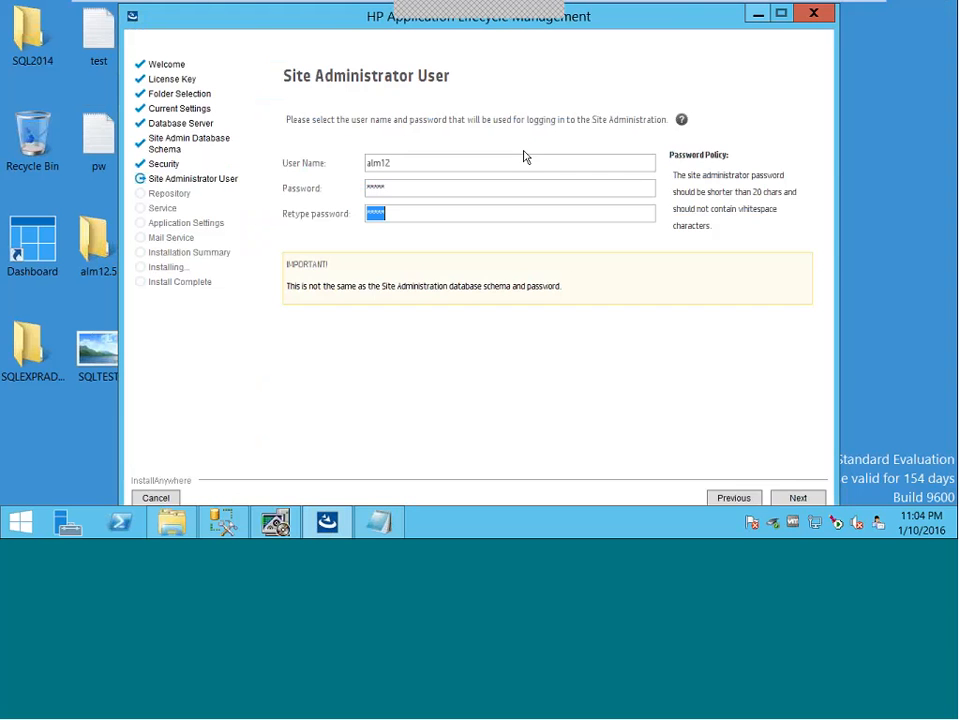
pyautogui.click(797, 498)
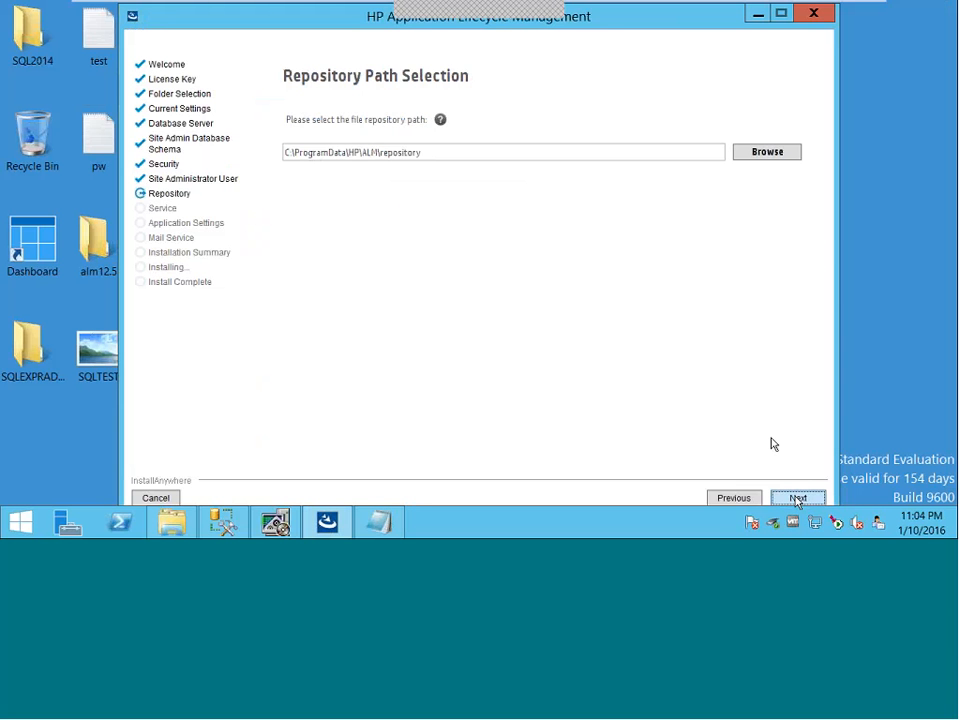
pyautogui.click(797, 498)
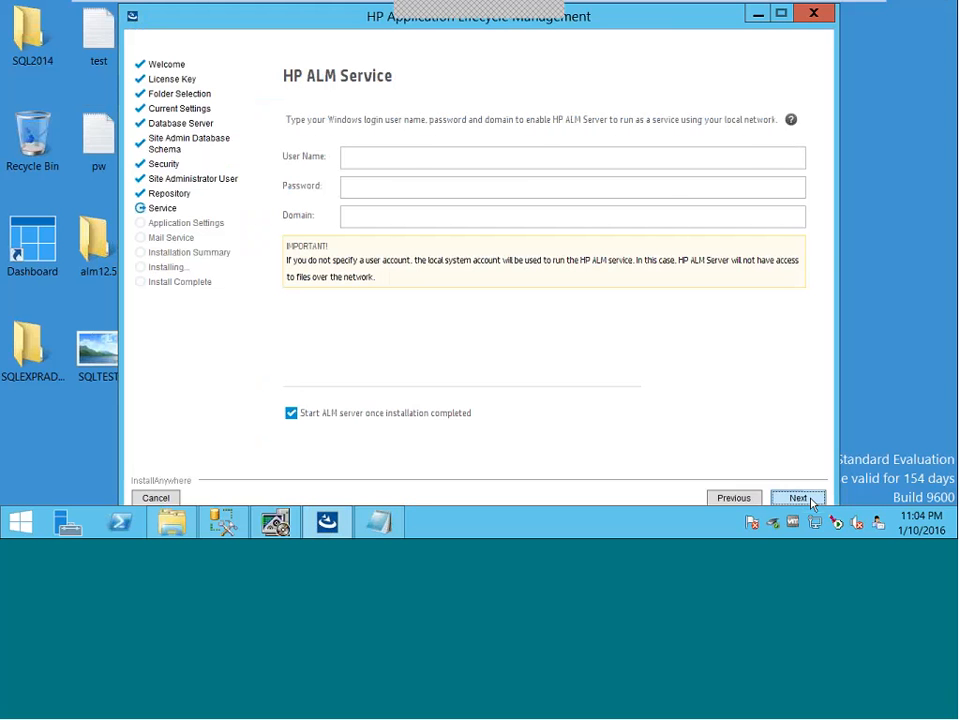
pyautogui.click(810, 499)
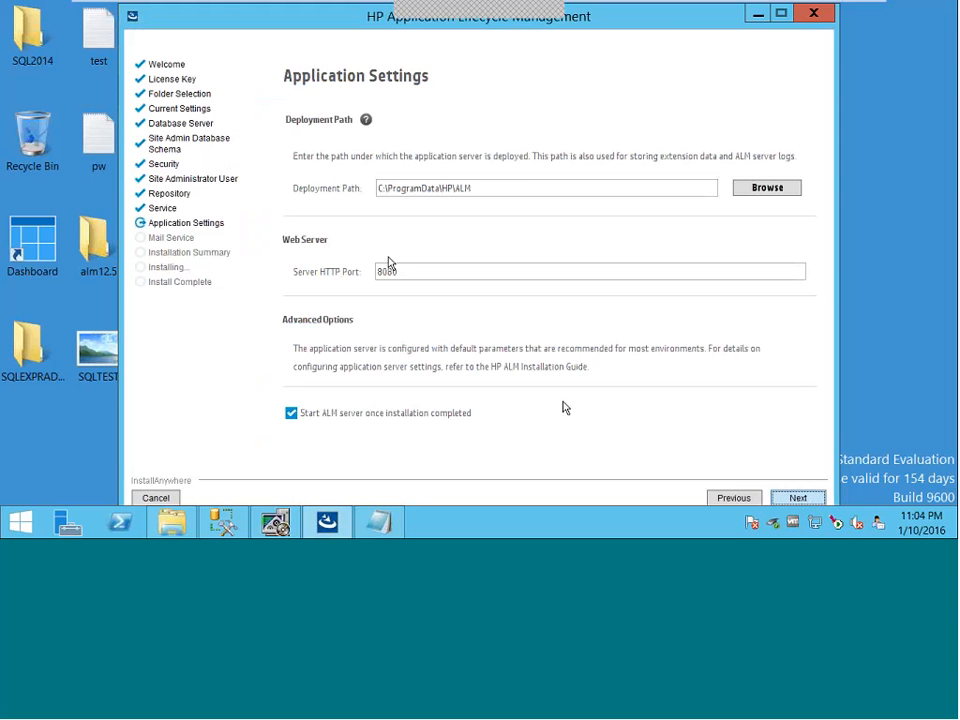
pyautogui.click(797, 498)
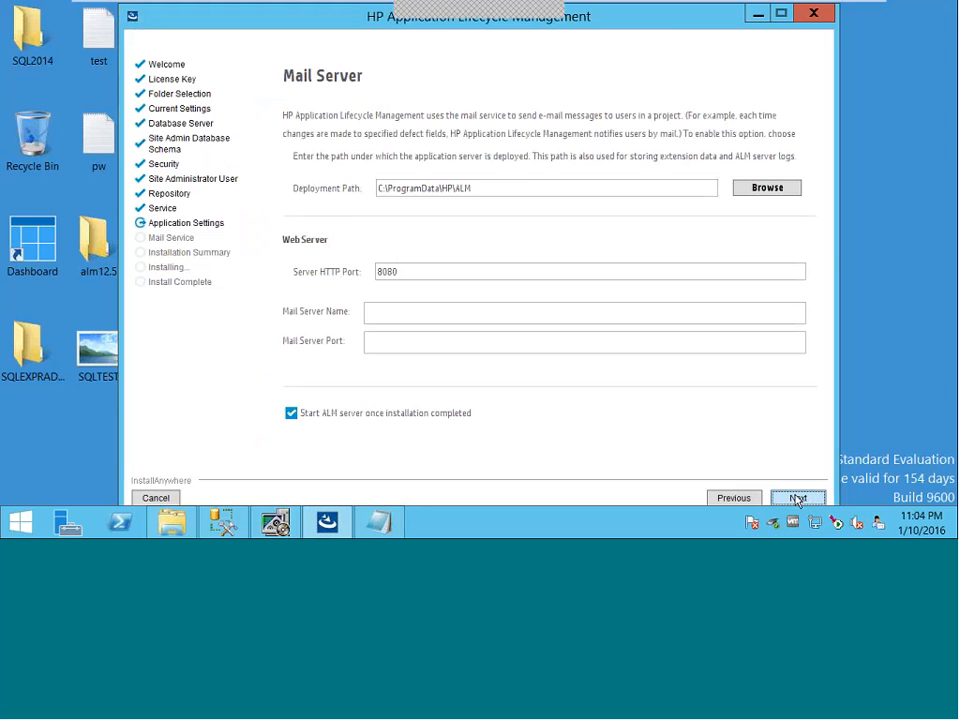
pyautogui.click(316, 272)
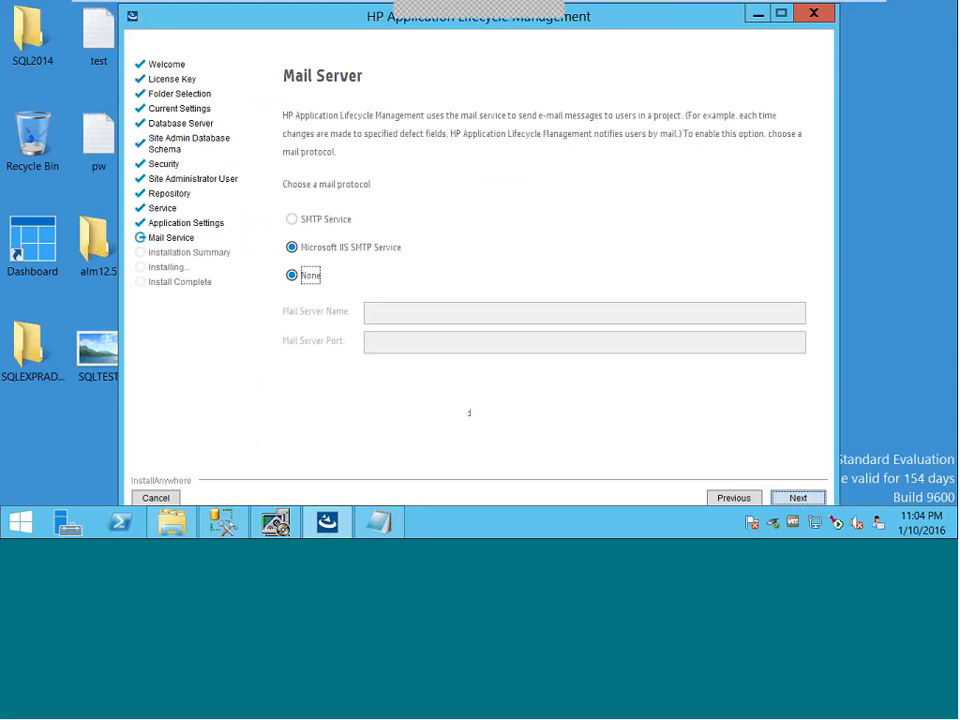
pyautogui.click(797, 497)
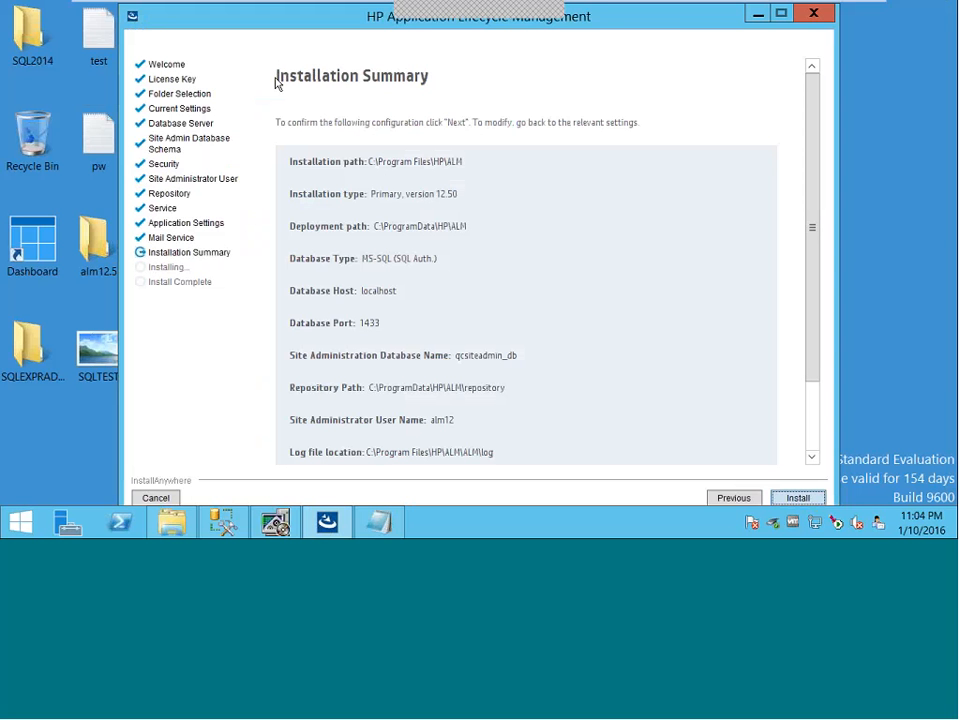
pyautogui.tripleClick(378, 161)
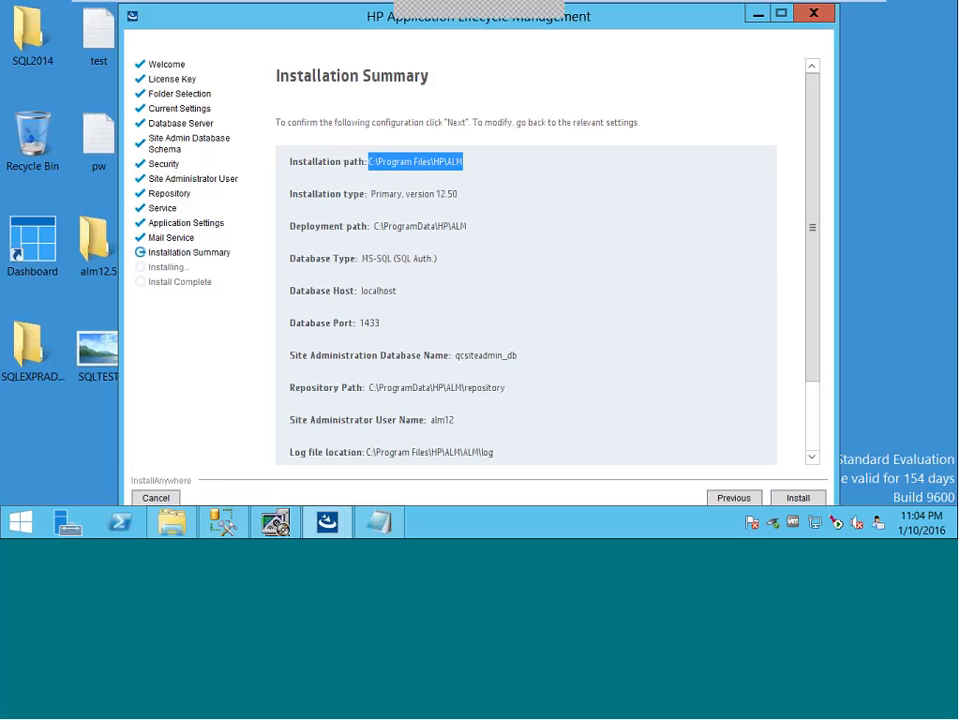
pyautogui.moveTo(372, 194); pyautogui.dragTo(438, 218)
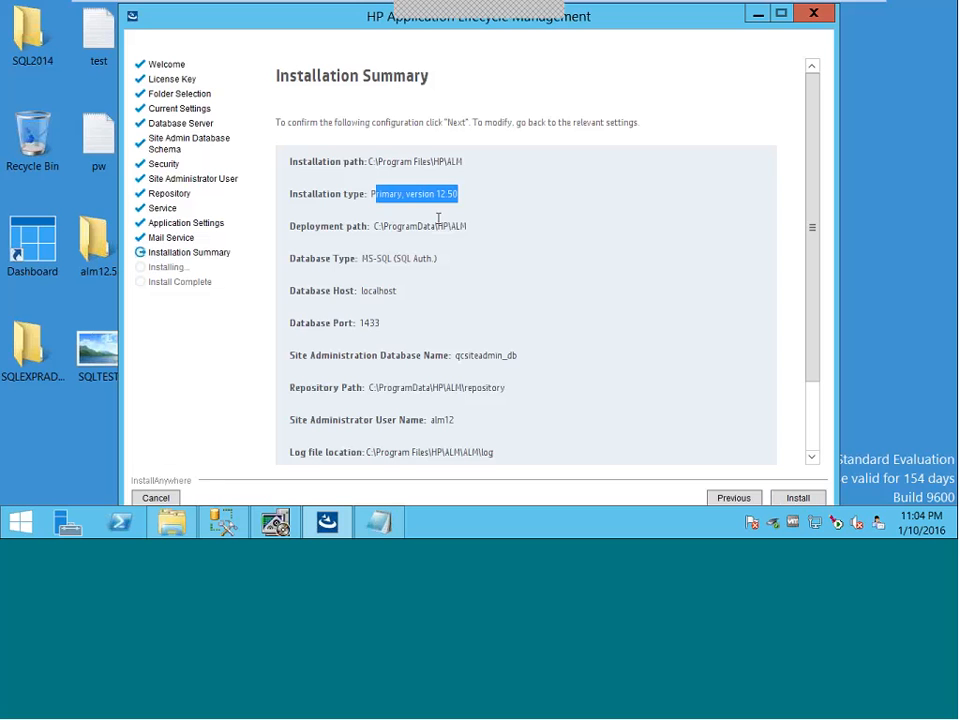
pyautogui.moveTo(379, 226); pyautogui.dragTo(484, 228)
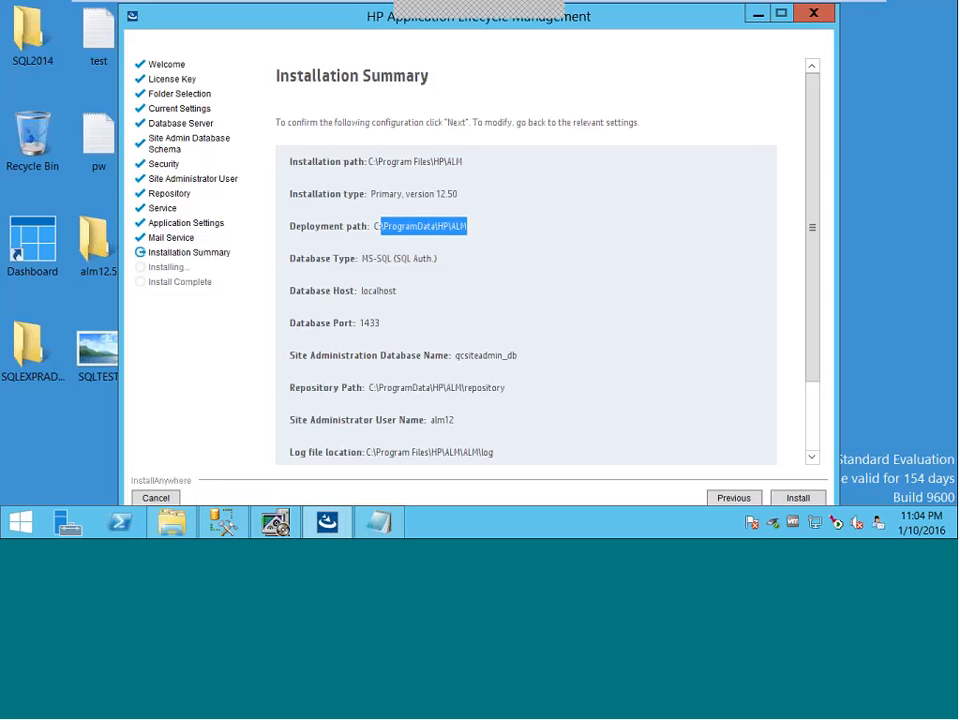
pyautogui.doubleClick(380, 320)
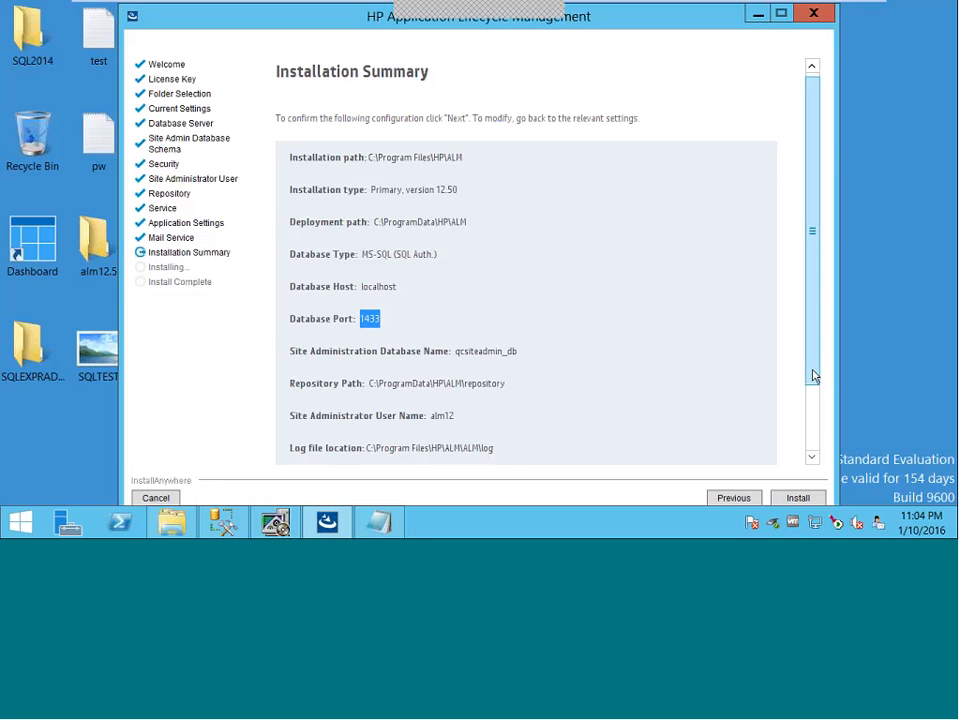
pyautogui.moveTo(814, 377); pyautogui.dragTo(811, 408)
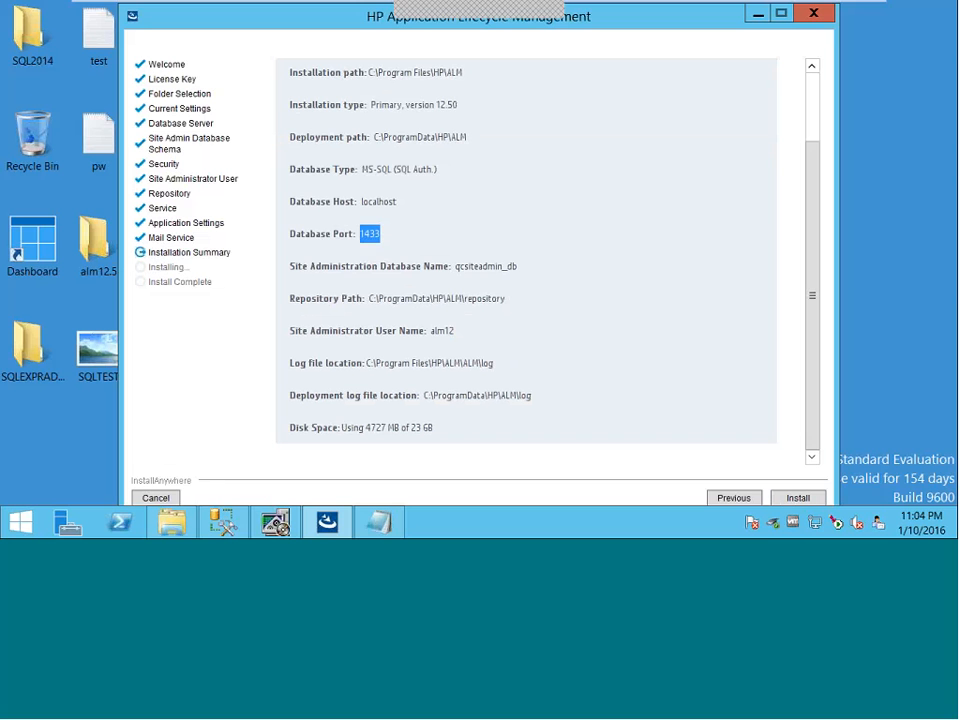
pyautogui.moveTo(457, 331); pyautogui.dragTo(435, 331)
# - Run the ALM installation and continue past Install Complete until server configuration finishes
pyautogui.click(797, 500)
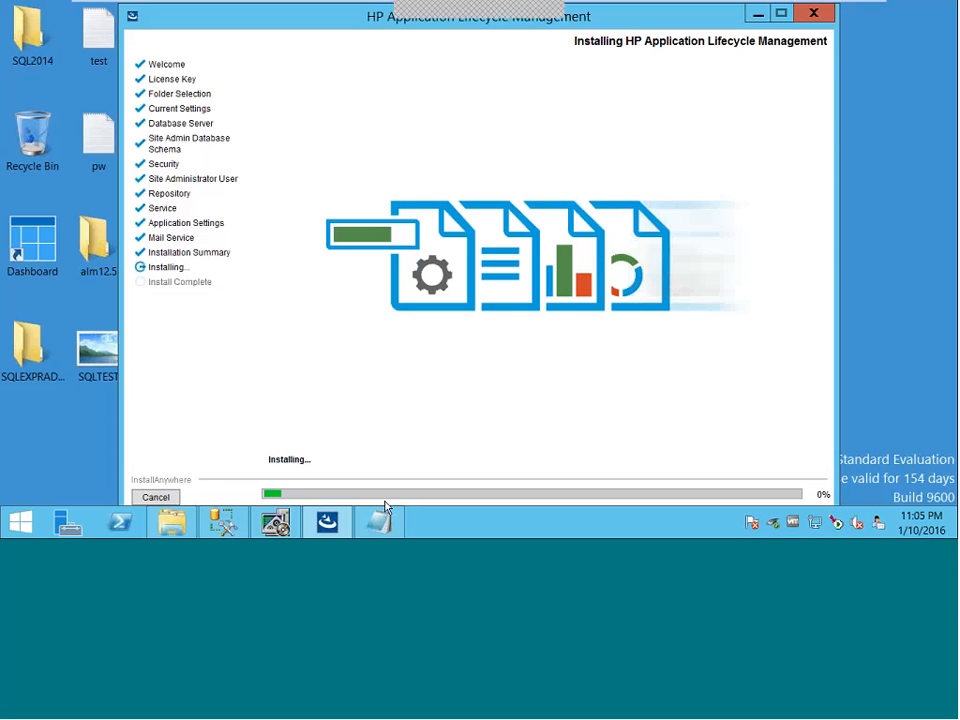
pyautogui.moveTo(702, 31)
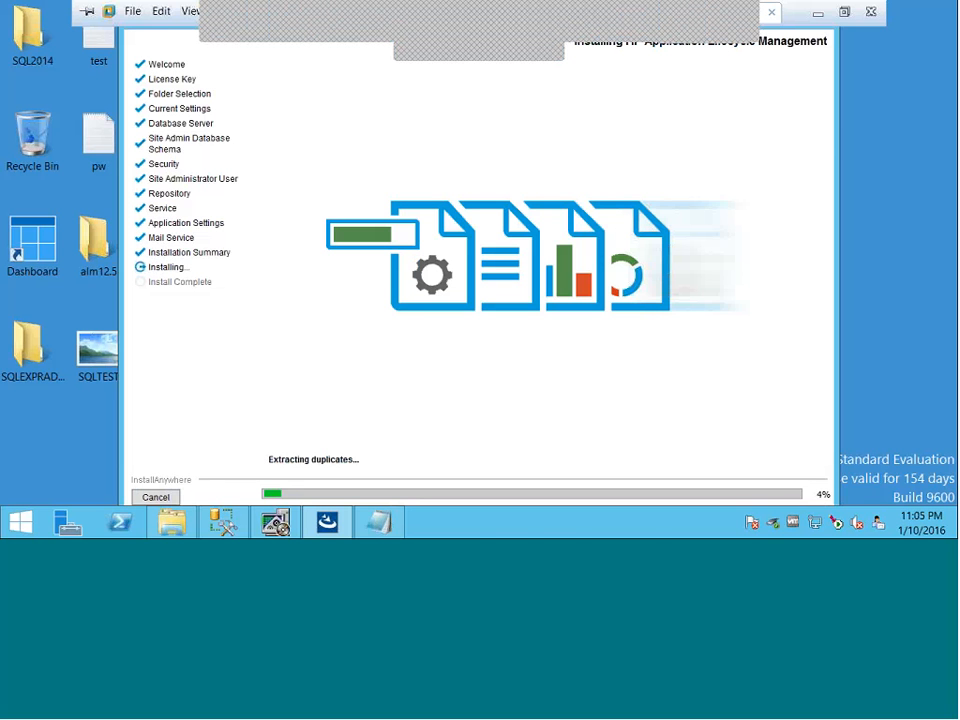
pyautogui.click(663, 23)
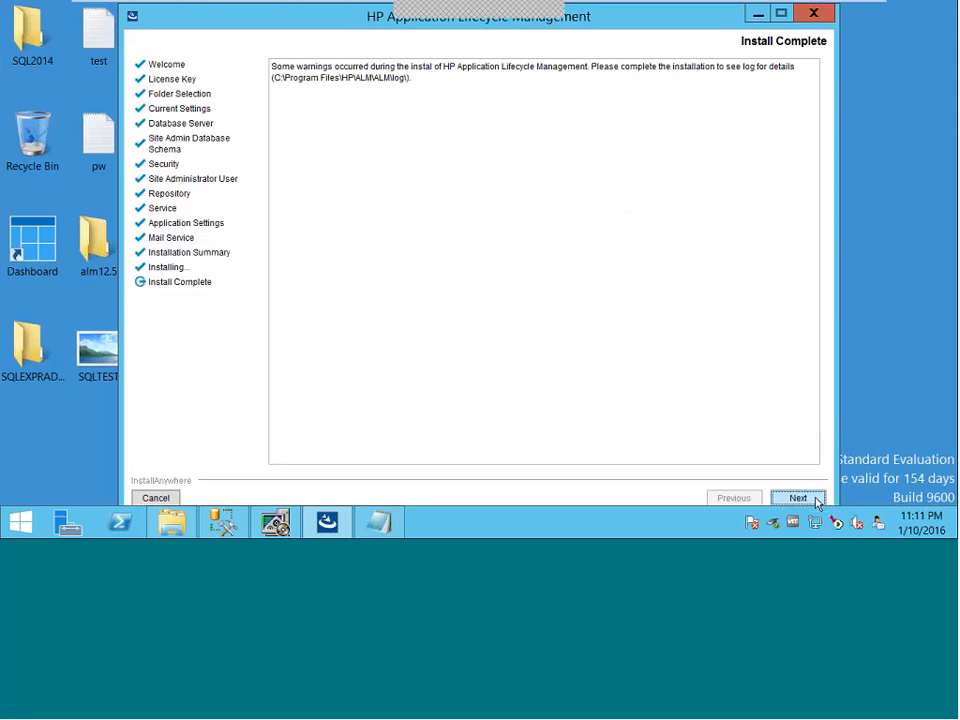
pyautogui.click(798, 498)
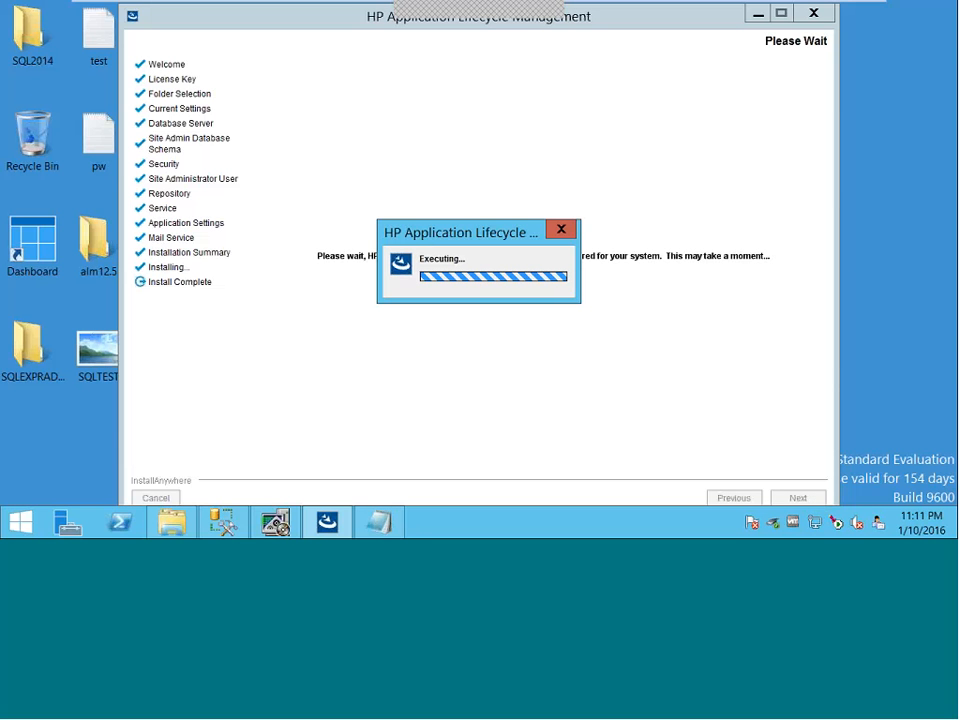
pyautogui.moveTo(696, 56)
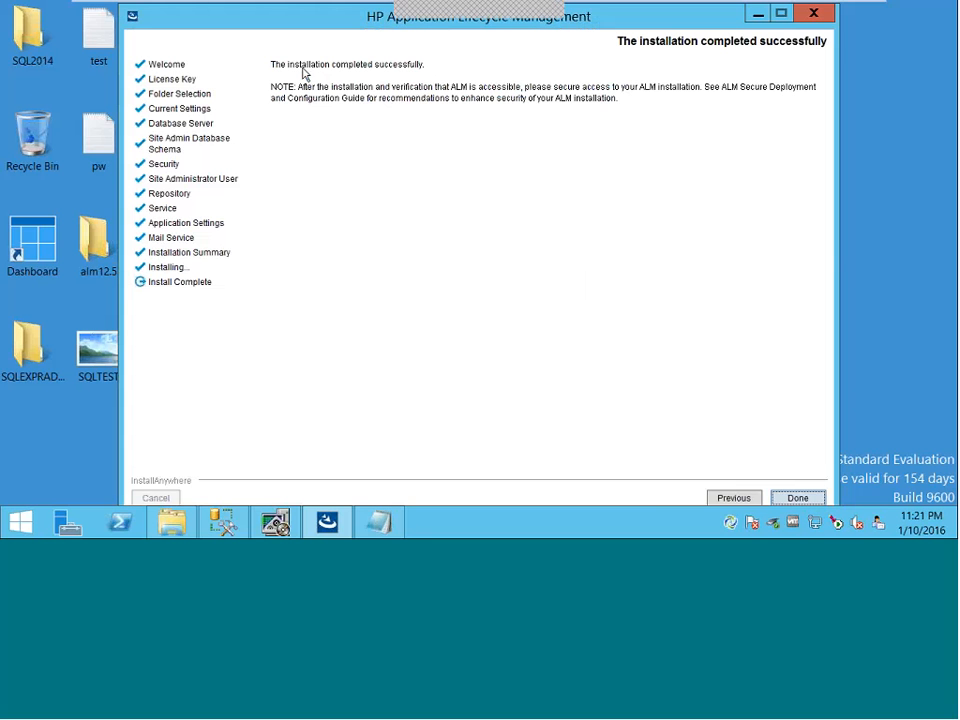
# - Close the finished installer so the ALM start page loads at localhost:8080/qcbin
pyautogui.click(809, 499)
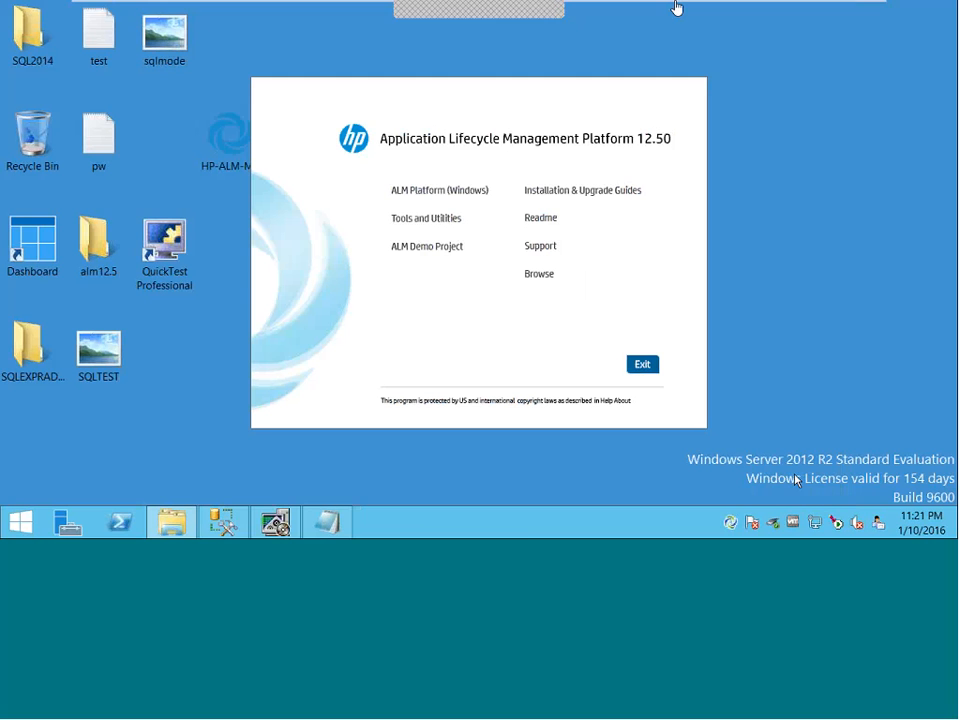
pyautogui.click(659, 17)
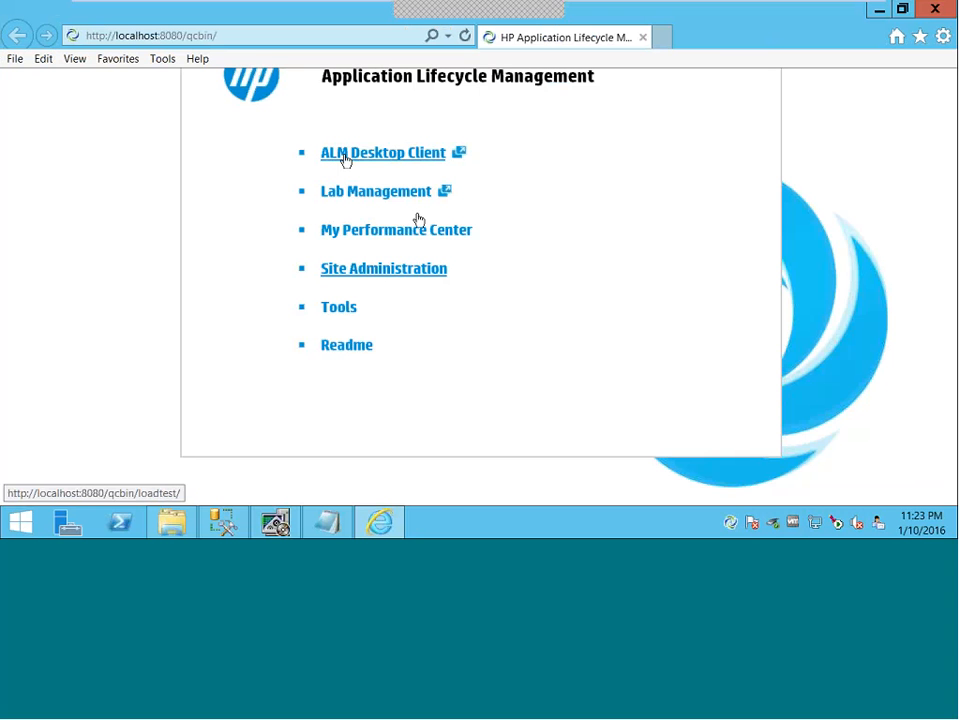
pyautogui.click(242, 37)
pyautogui.hotkey('ctrl', 'c')
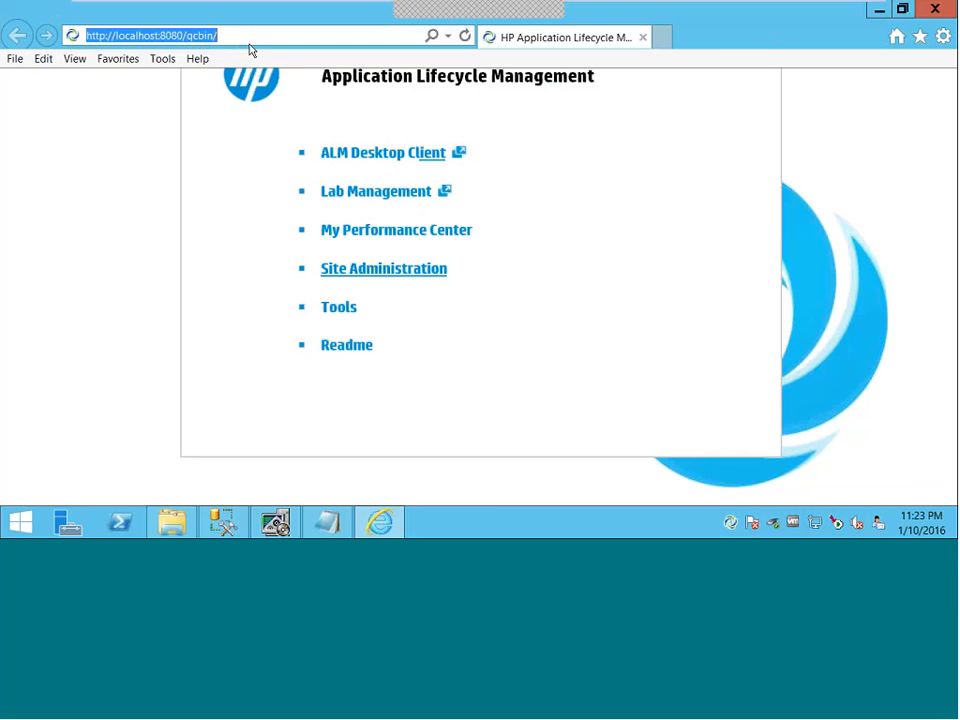
pyautogui.click(330, 524)
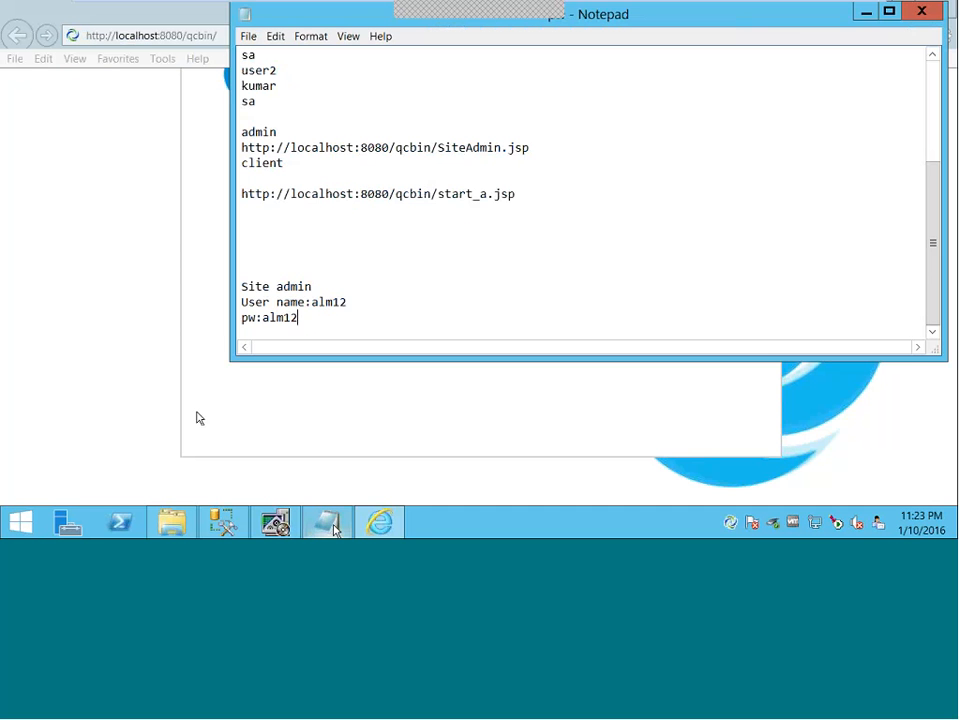
pyautogui.press('Return')
pyautogui.press('Return')
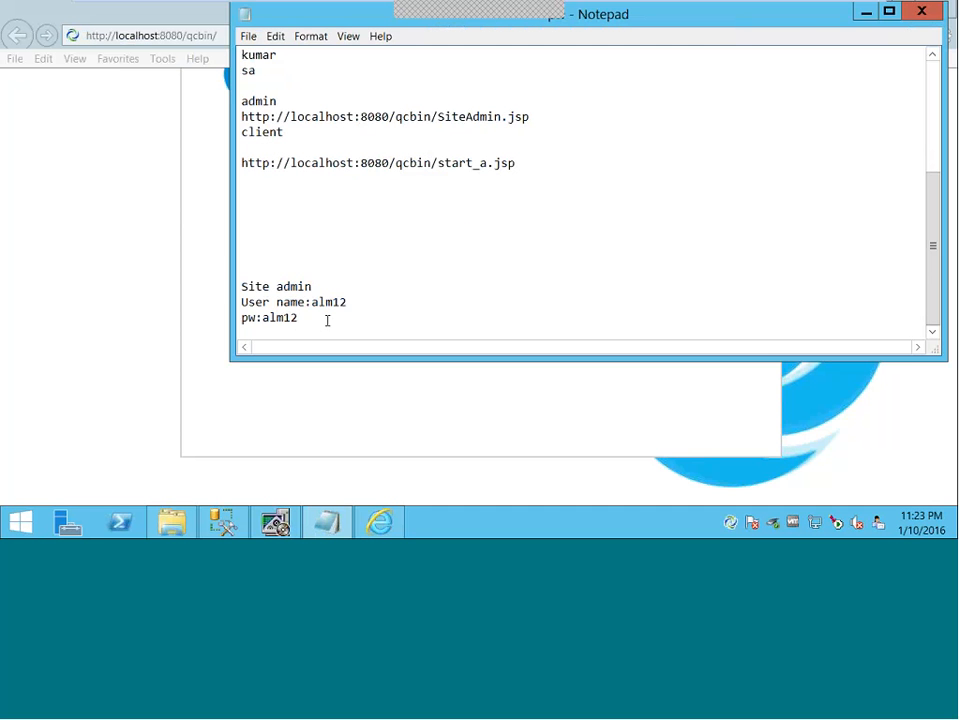
pyautogui.hotkey('ctrl', 'v')
pyautogui.click(865, 12)
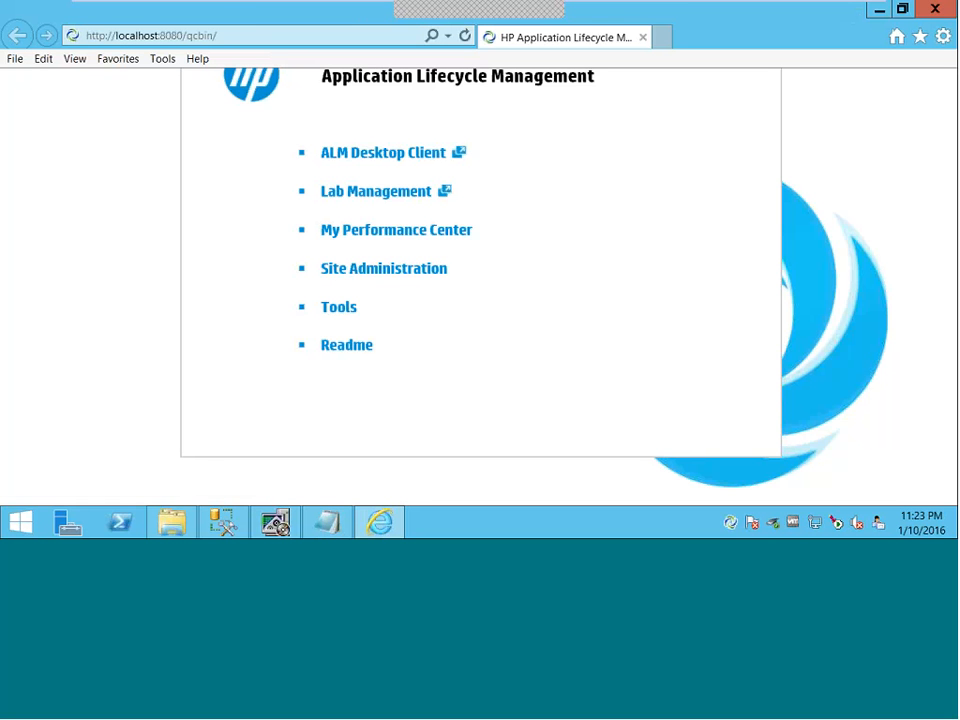
# - Log into Site Administration using the alm12 user name from the notes and its password
pyautogui.click(395, 277)
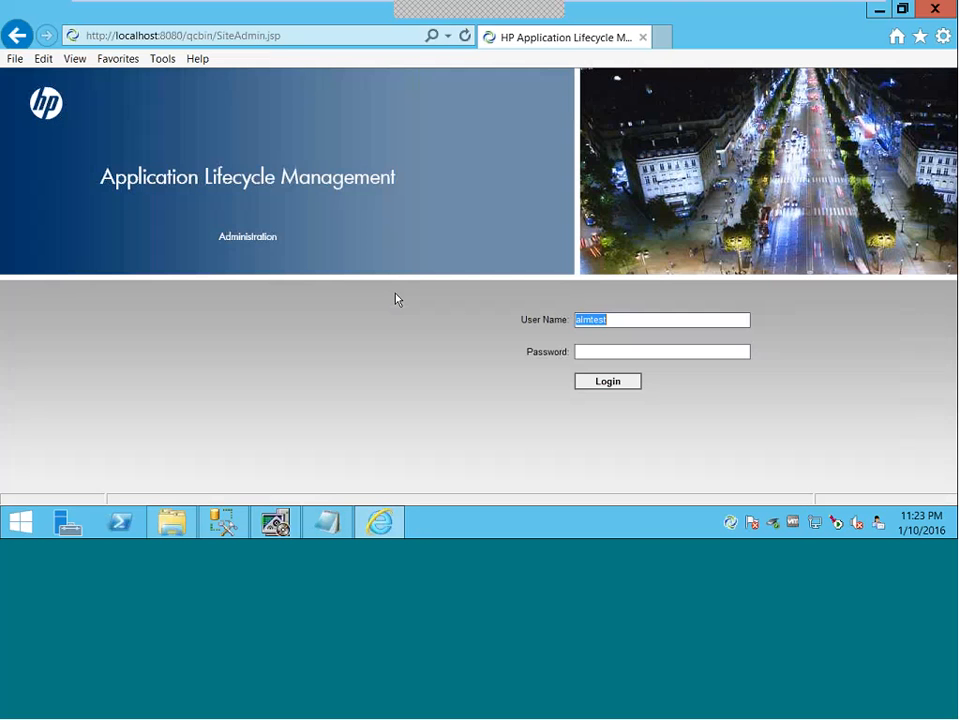
pyautogui.click(578, 321)
pyautogui.moveTo(609, 320); pyautogui.dragTo(576, 322)
pyautogui.click(327, 522)
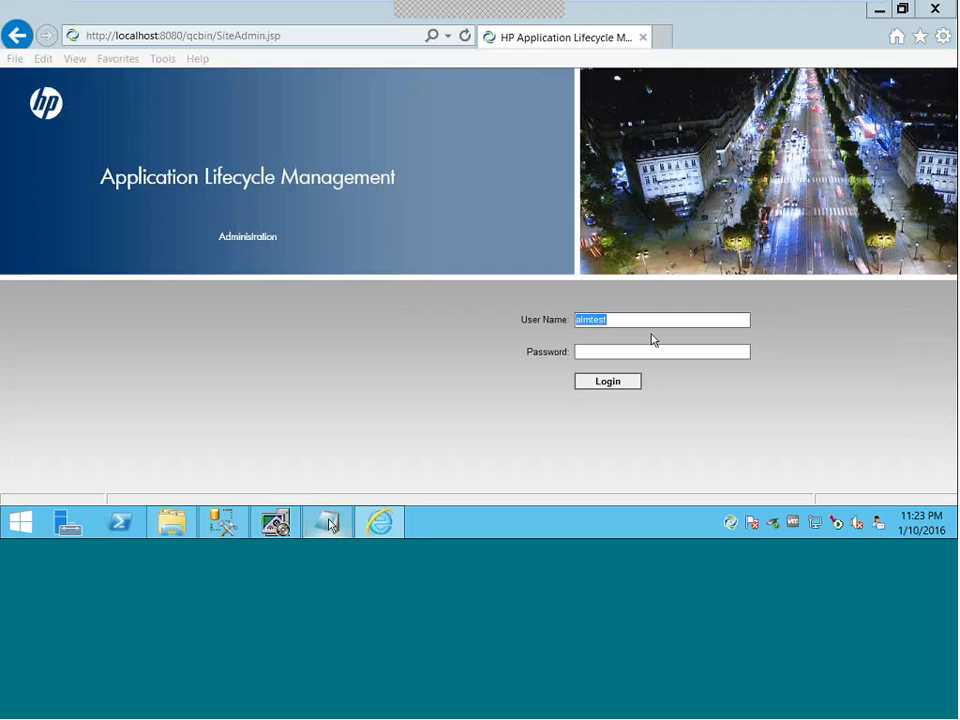
pyautogui.moveTo(311, 271); pyautogui.dragTo(348, 271)
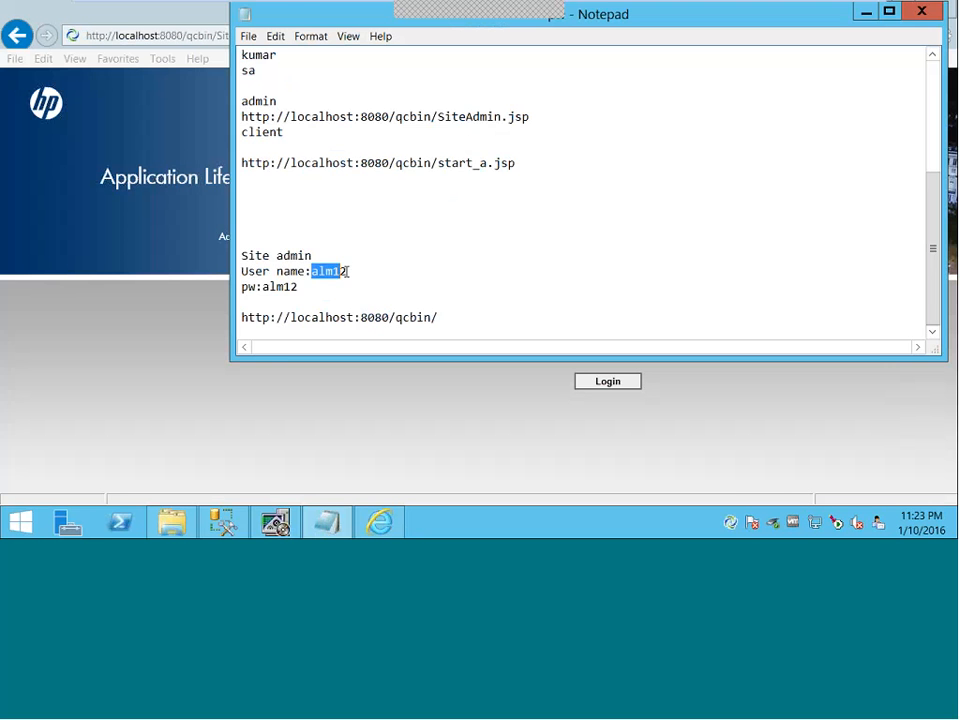
pyautogui.click(866, 12)
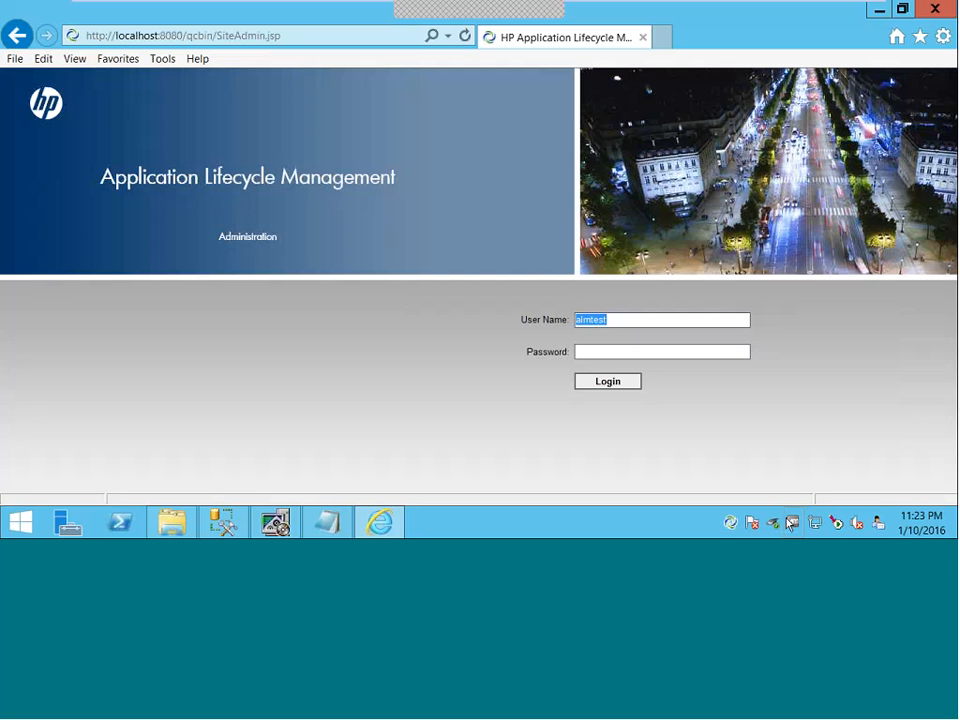
pyautogui.write('alm')
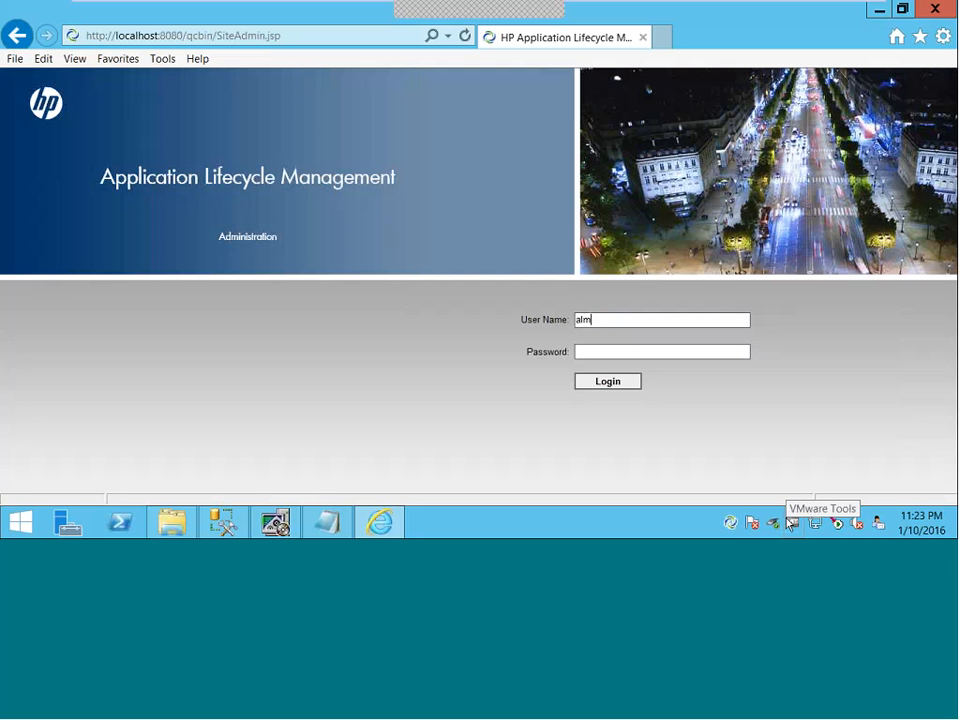
pyautogui.click(598, 351)
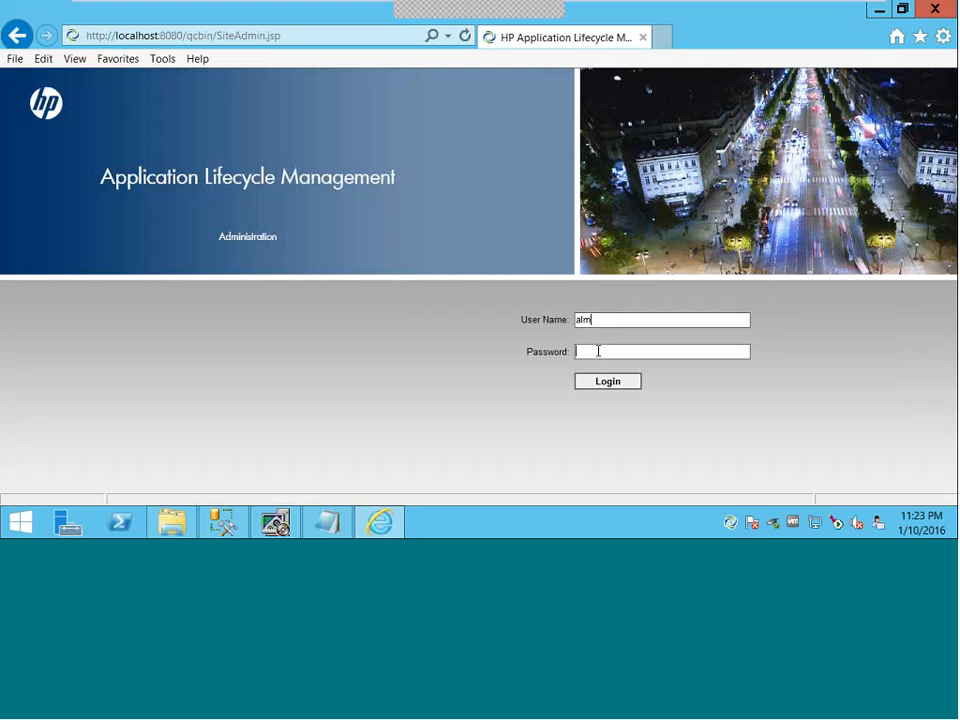
pyautogui.write('*****')
pyautogui.click(608, 382)
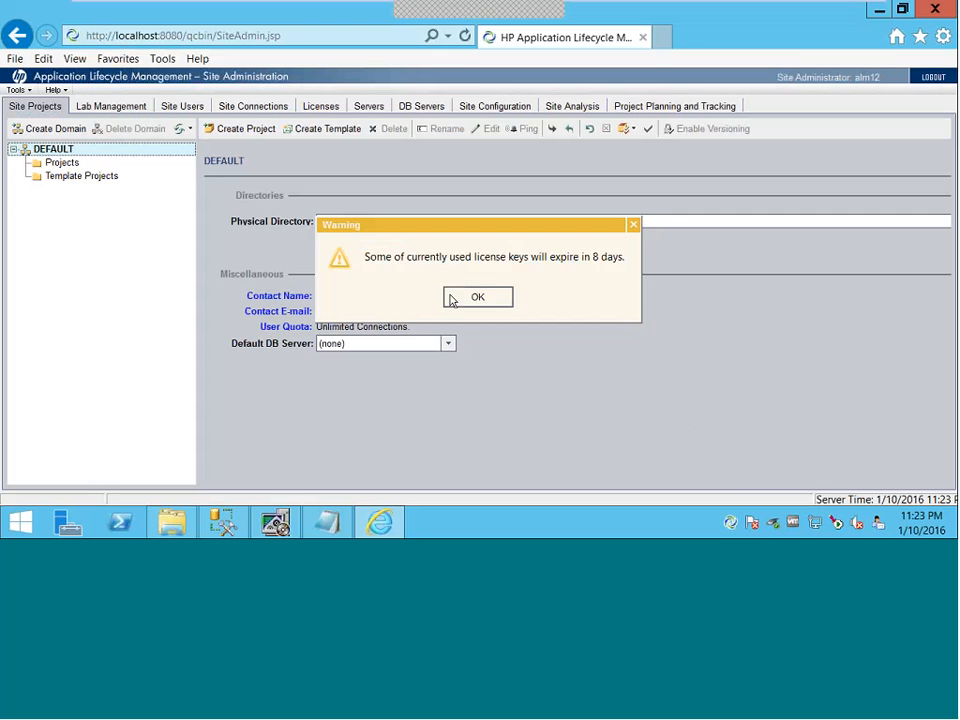
# - Dismiss the license-expiry warning and create the domain TEST_ALM12
pyautogui.click(451, 300)
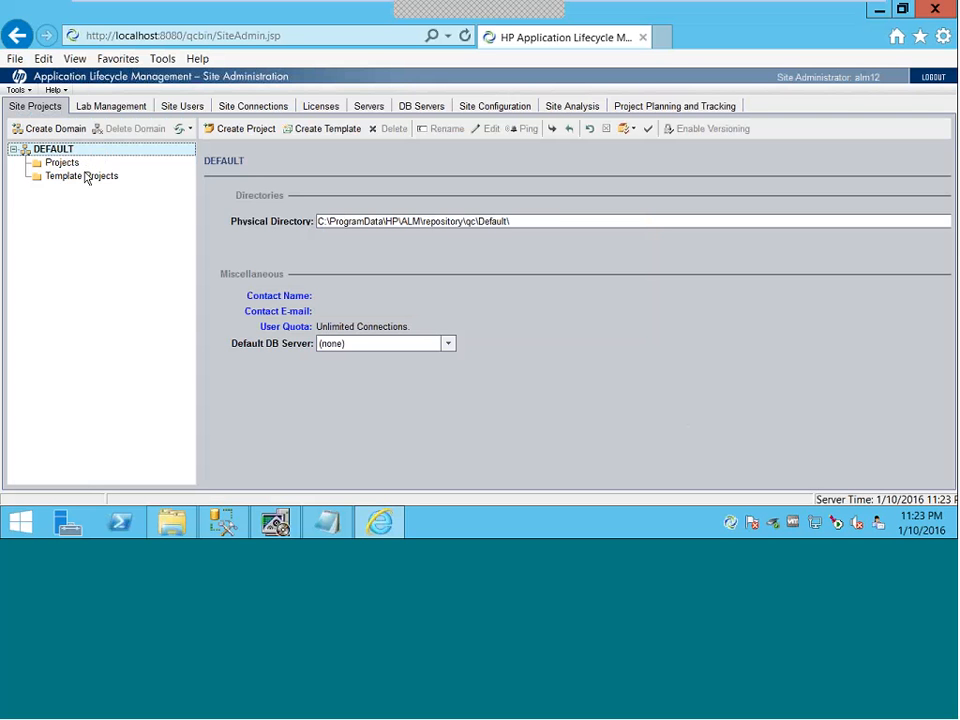
pyautogui.click(52, 130)
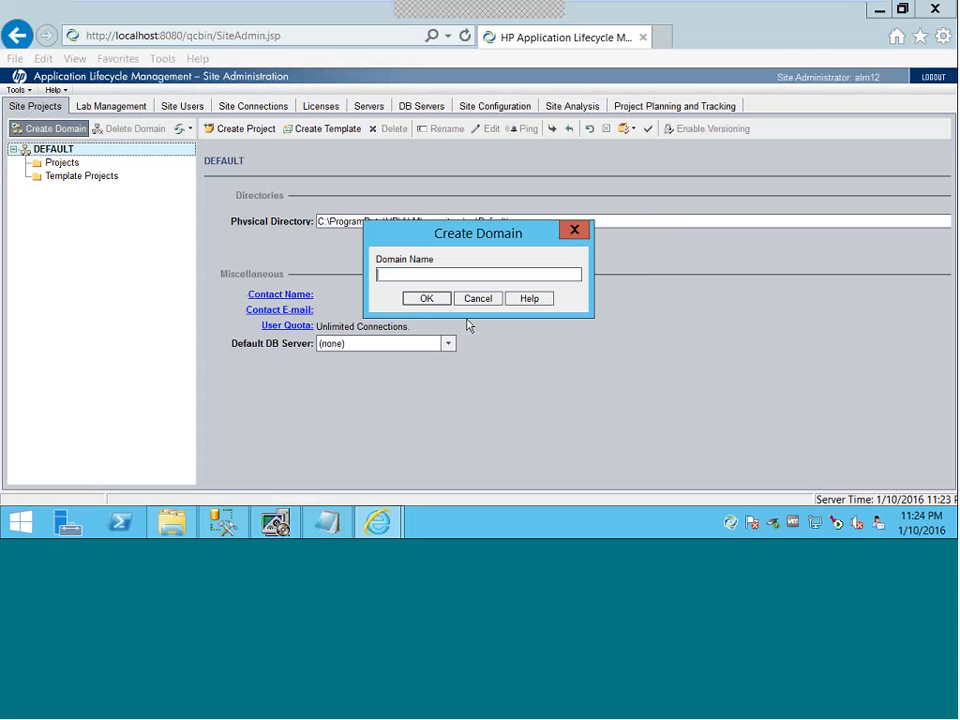
pyautogui.write('TEST_ALM12')
pyautogui.click(423, 298)
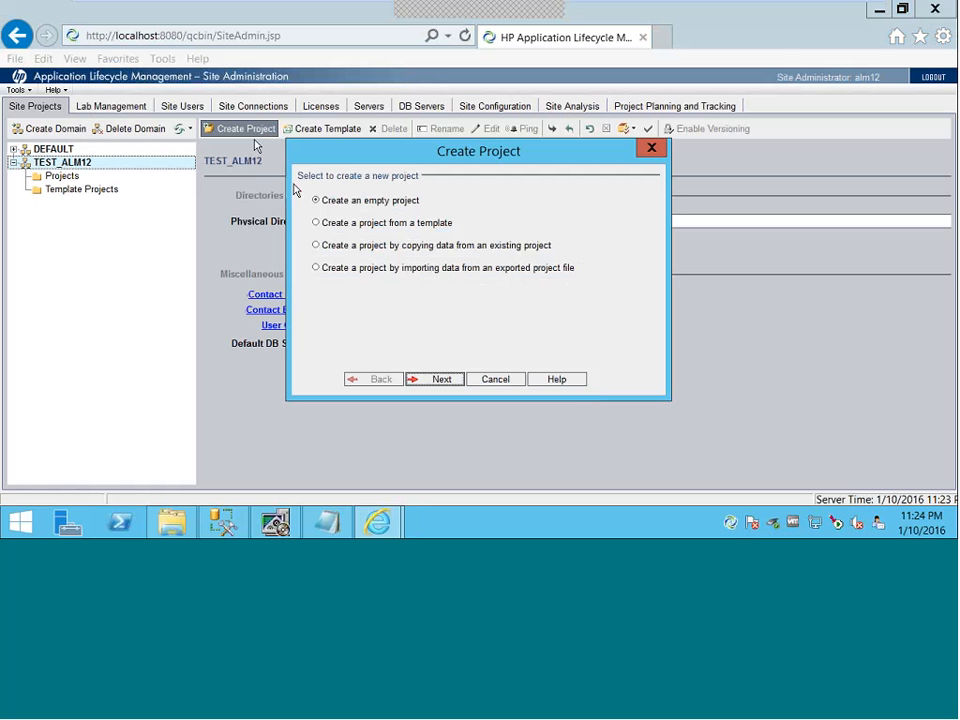
# - Choose to create an empty project and name it TEST_Demo
pyautogui.click(426, 381)
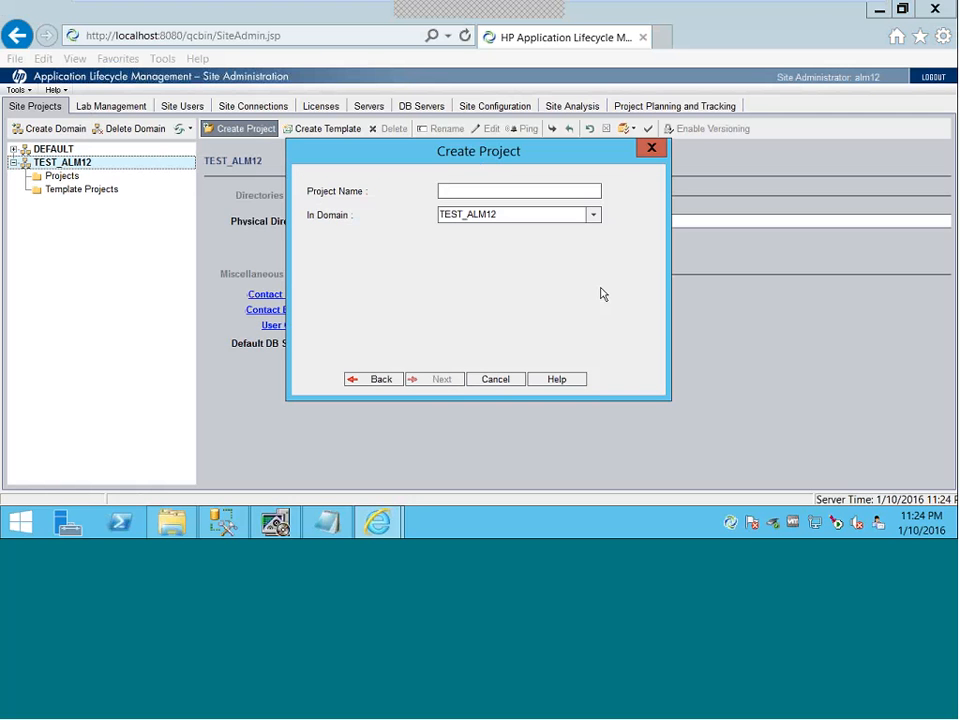
pyautogui.write('TEST_Demo')
pyautogui.doubleClick(495, 190)
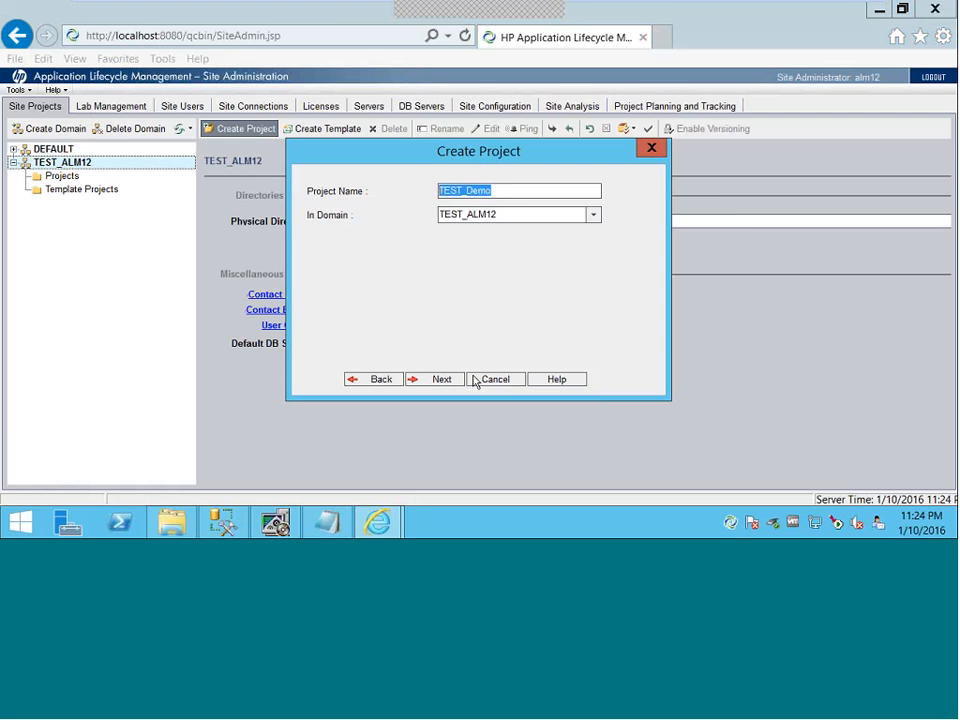
pyautogui.click(436, 379)
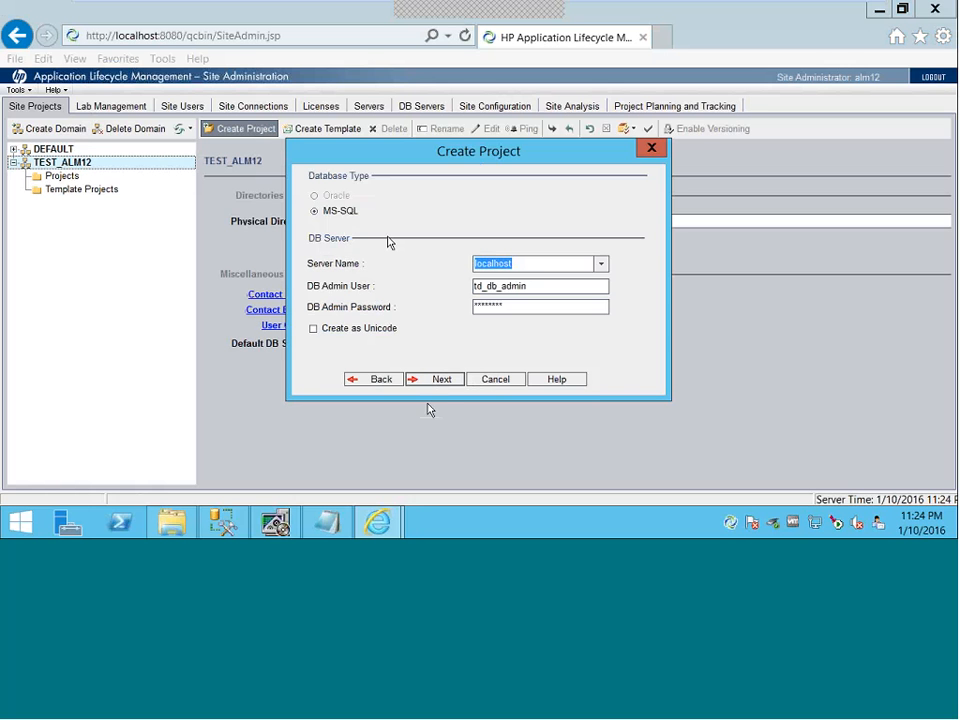
# - Keep the MS-SQL localhost server, accept the text search warning, and skip adding administrators
pyautogui.click(435, 382)
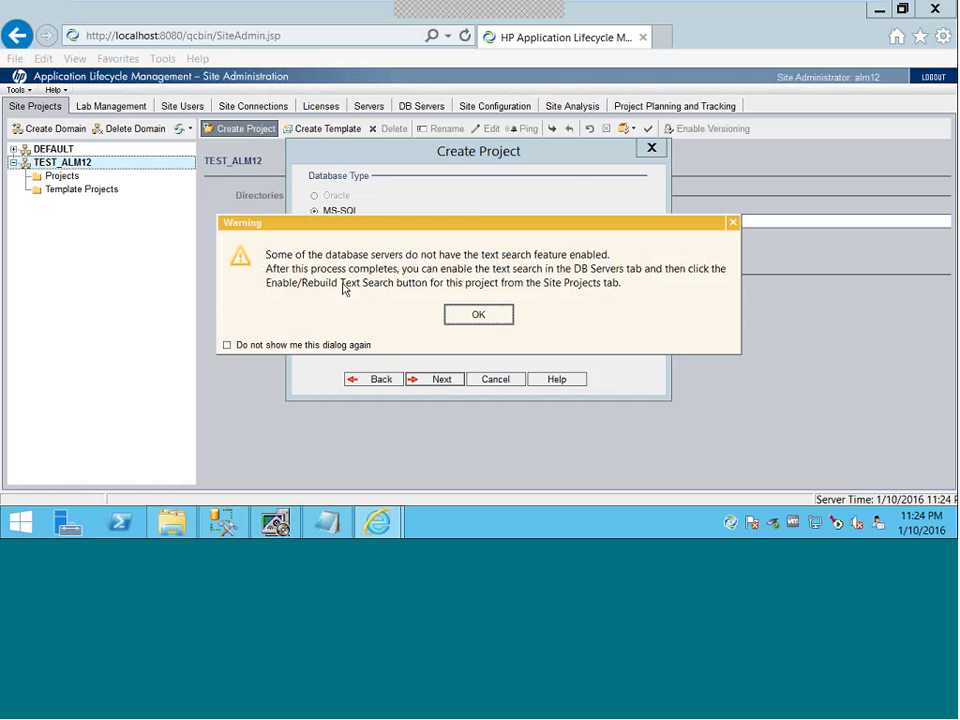
pyautogui.click(480, 317)
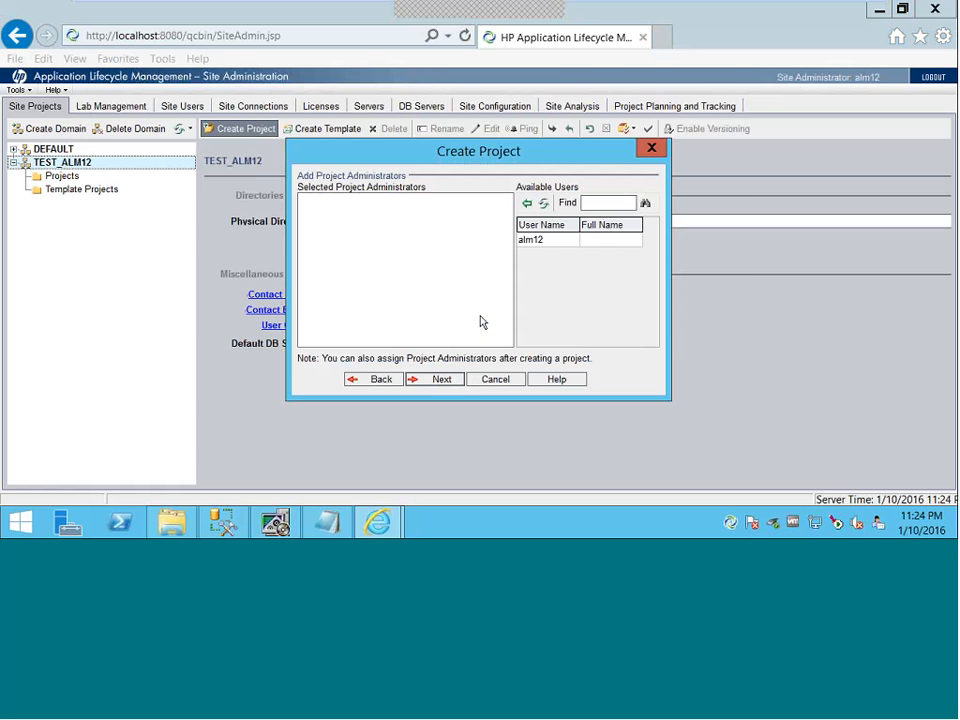
pyautogui.click(439, 379)
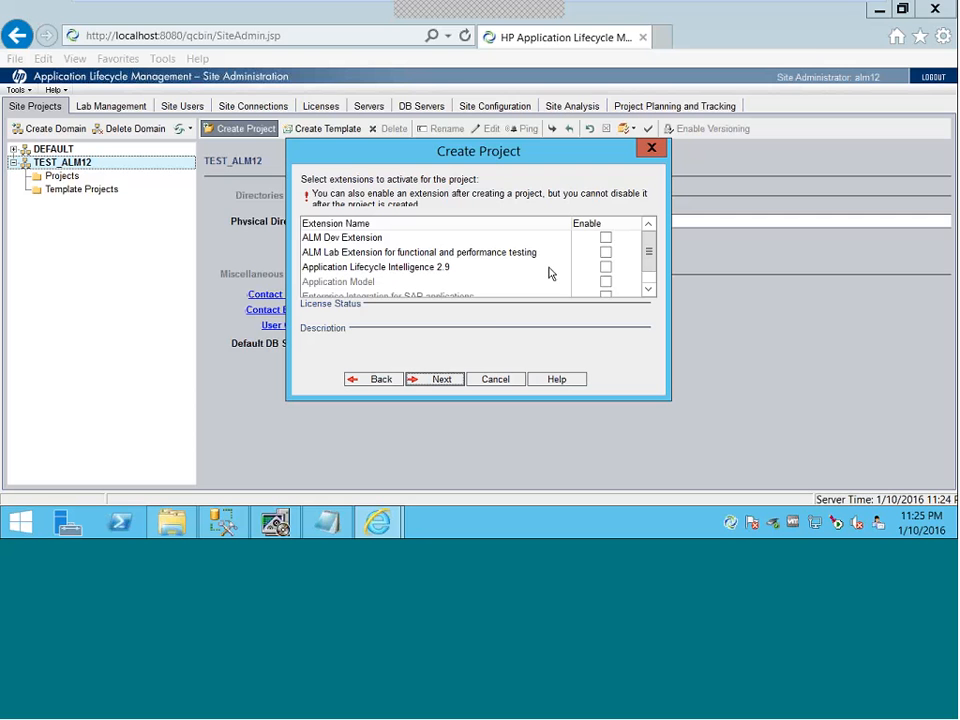
# - Enable the ALI 2.9, ALM Lab, ALM Dev, Application Model and SAP Enterprise Integration extensions
pyautogui.click(605, 267)
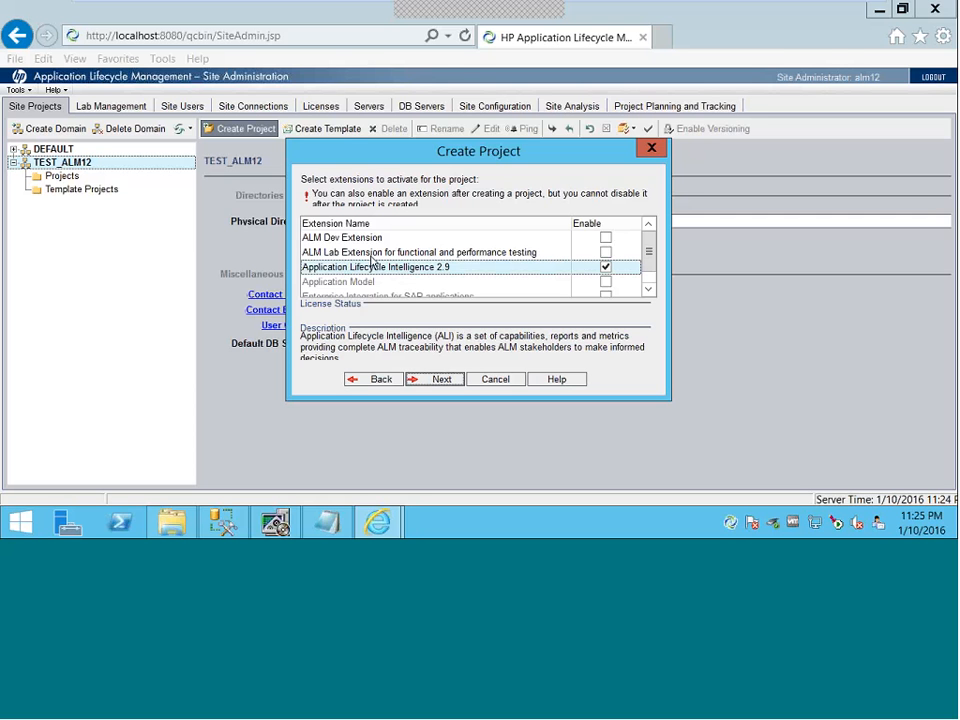
pyautogui.click(604, 253)
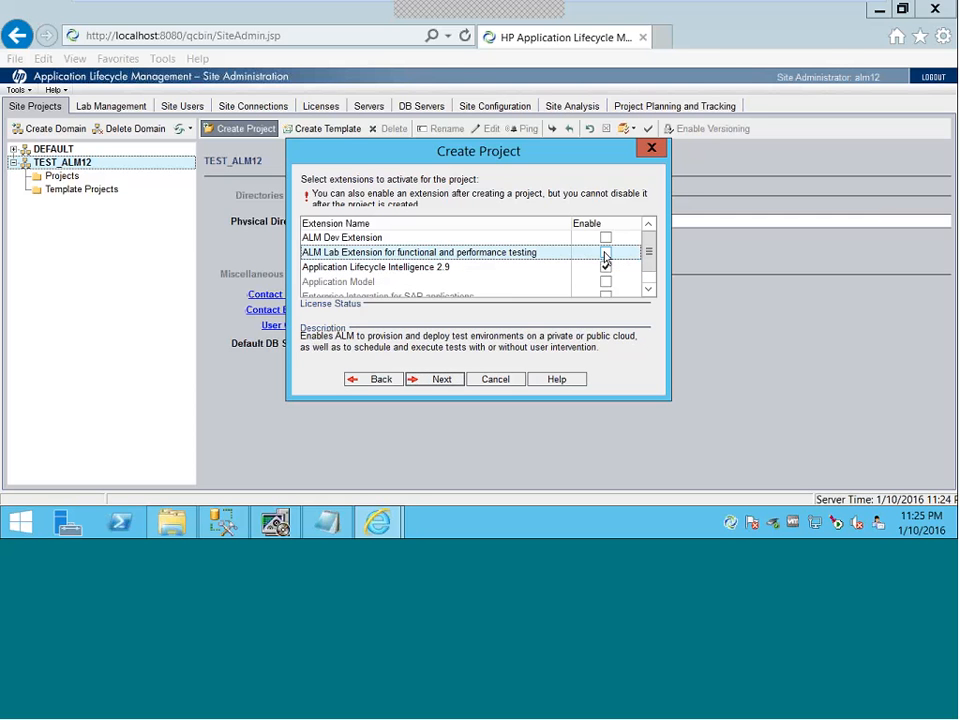
pyautogui.click(604, 254)
pyautogui.click(605, 238)
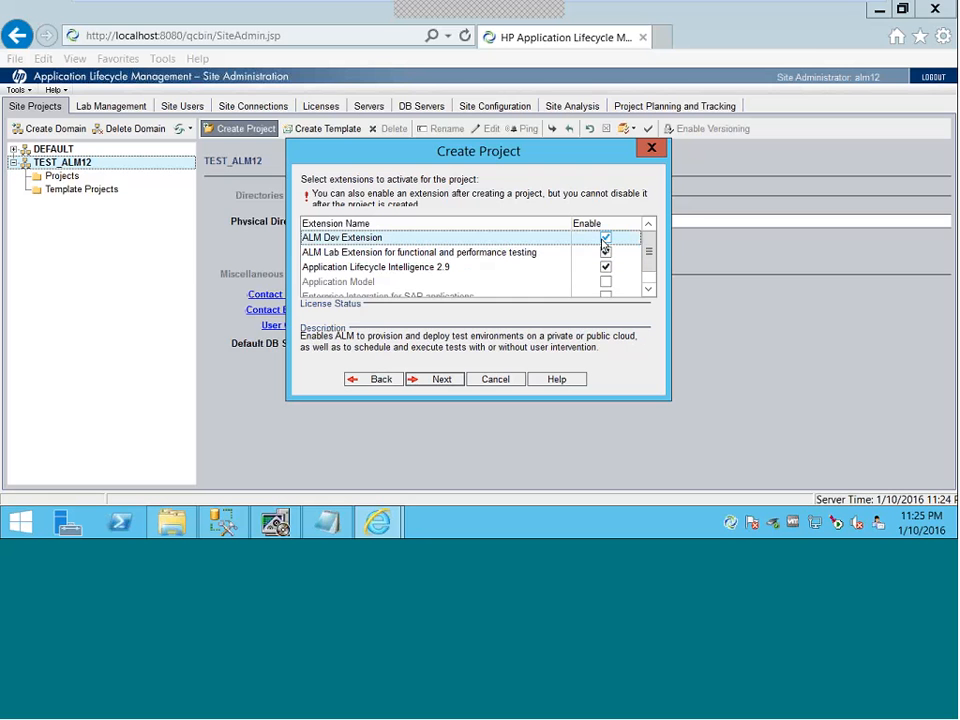
pyautogui.click(609, 284)
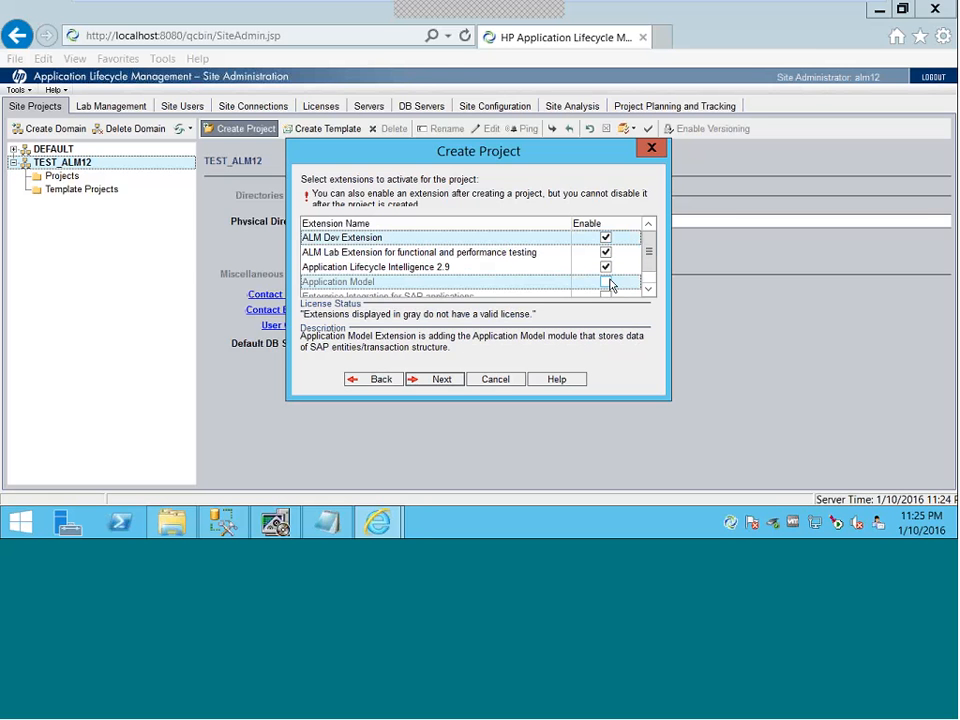
pyautogui.moveTo(653, 260); pyautogui.dragTo(653, 270)
pyautogui.click(605, 283)
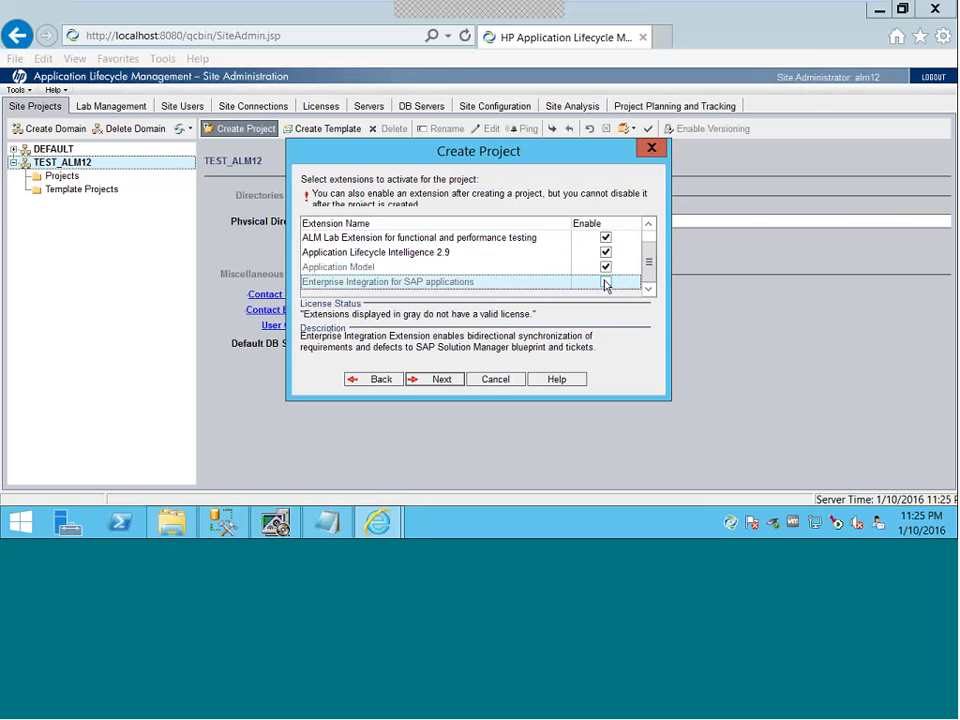
# - Accept the unlicensed extensions and create the TEST_Demo project from the summary page
pyautogui.click(433, 386)
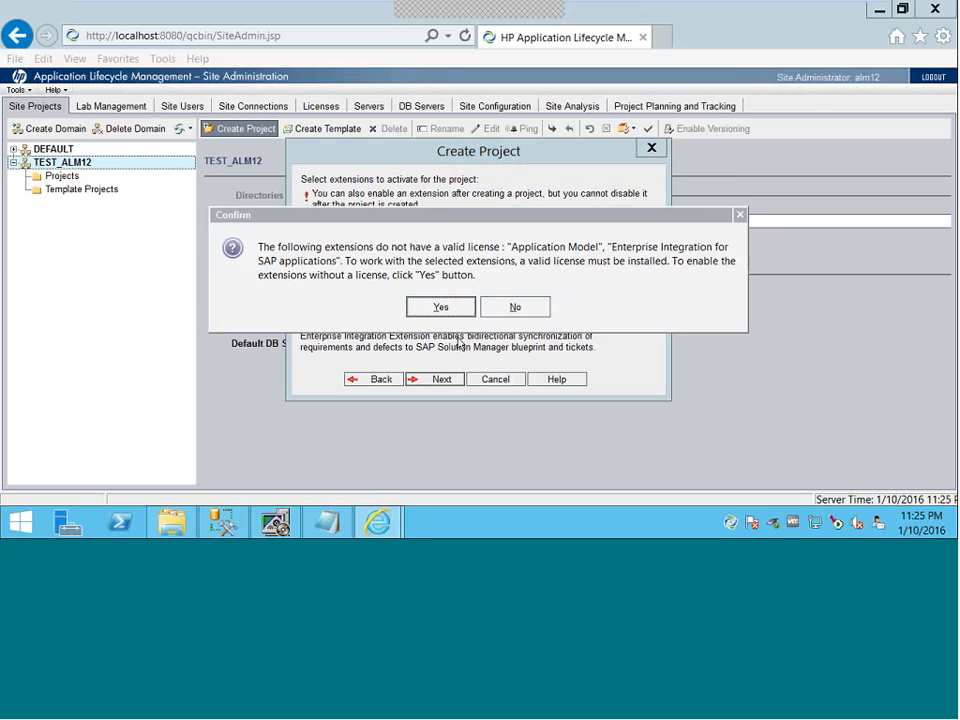
pyautogui.click(436, 305)
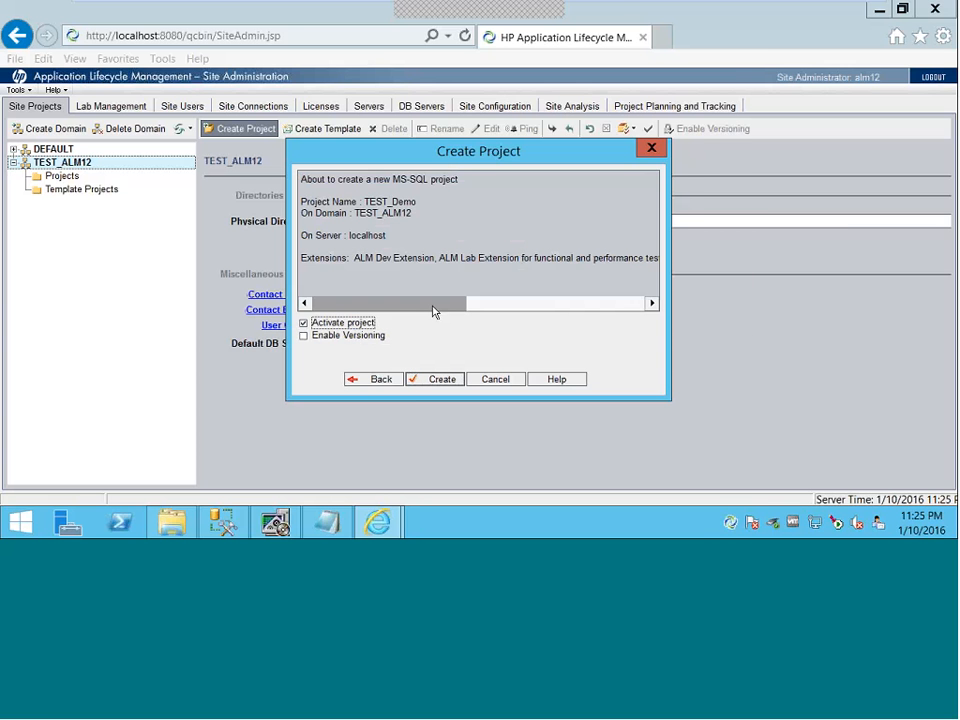
pyautogui.click(437, 379)
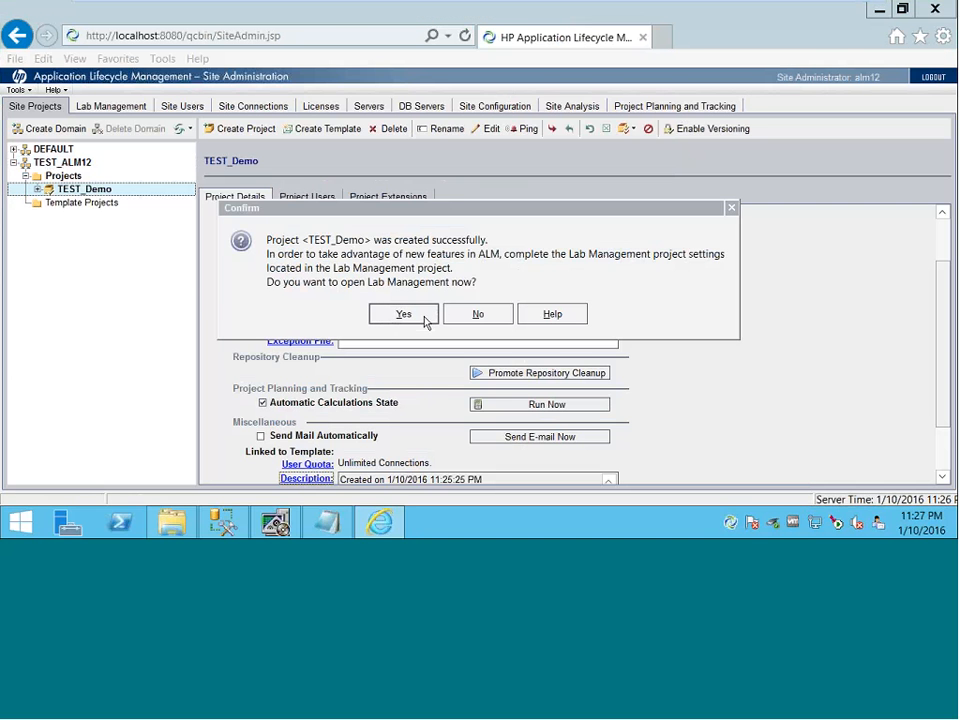
# - Open Lab Management, dismiss its unsupported-configuration warning and close its login window
pyautogui.click(424, 316)
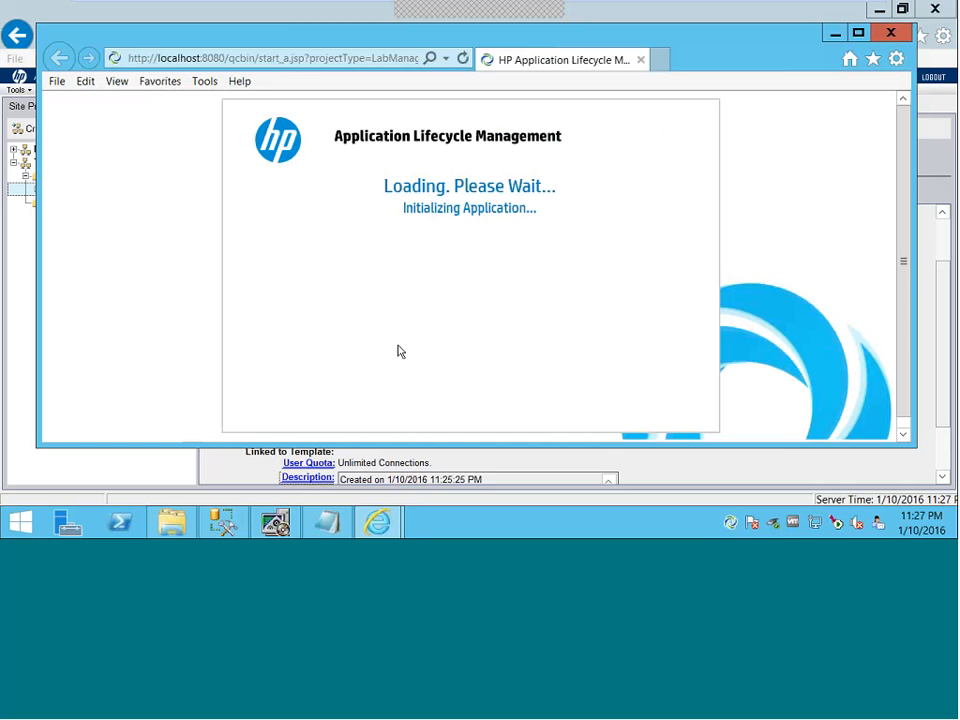
pyautogui.click(835, 37)
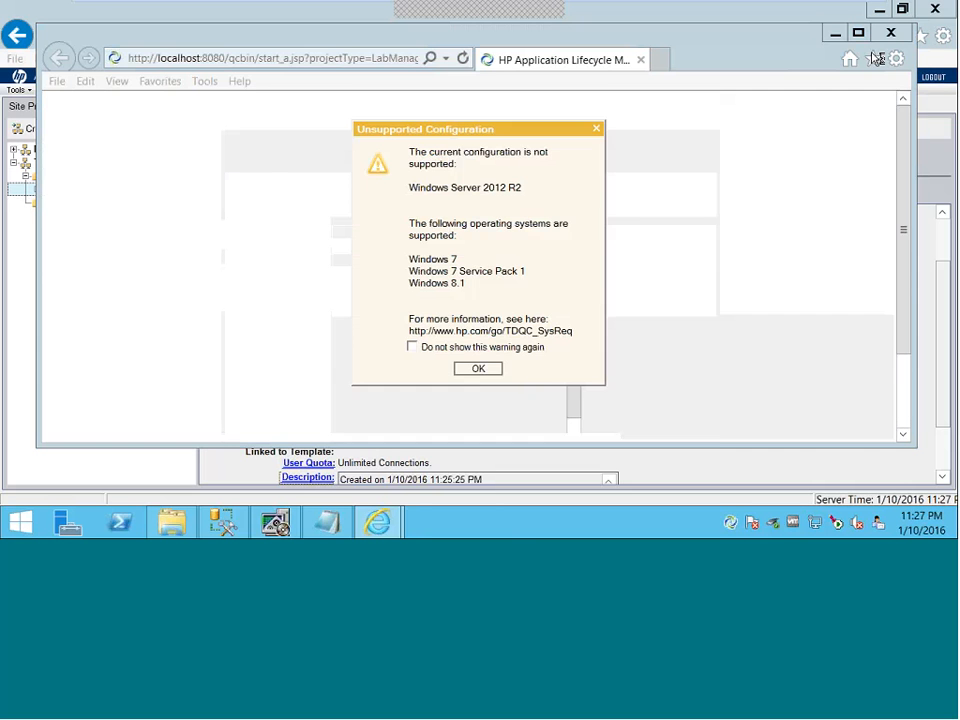
pyautogui.click(478, 369)
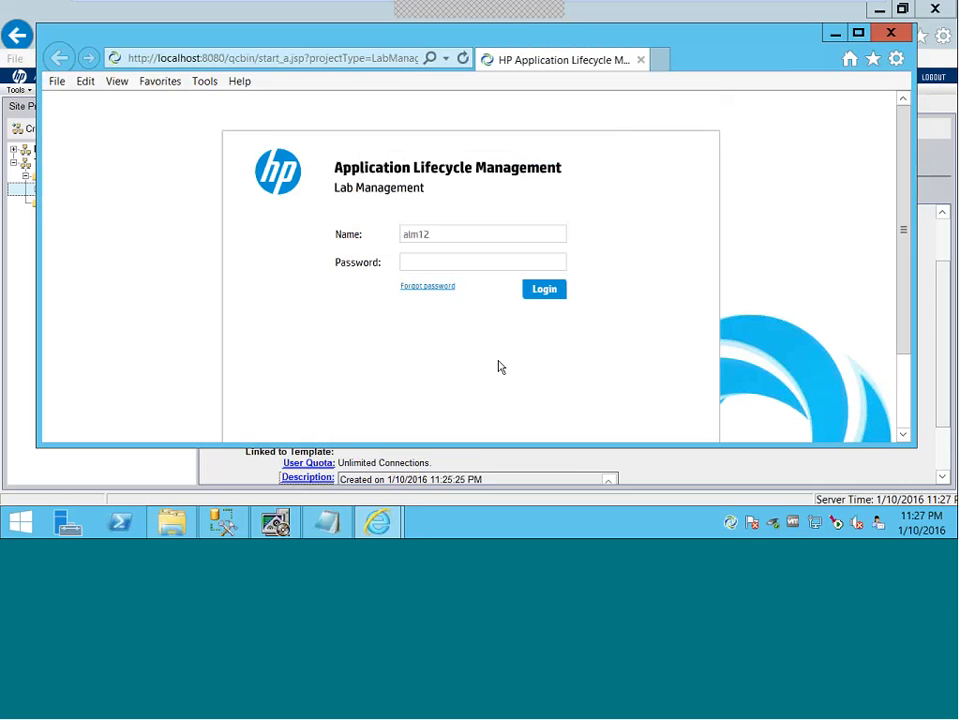
pyautogui.click(891, 33)
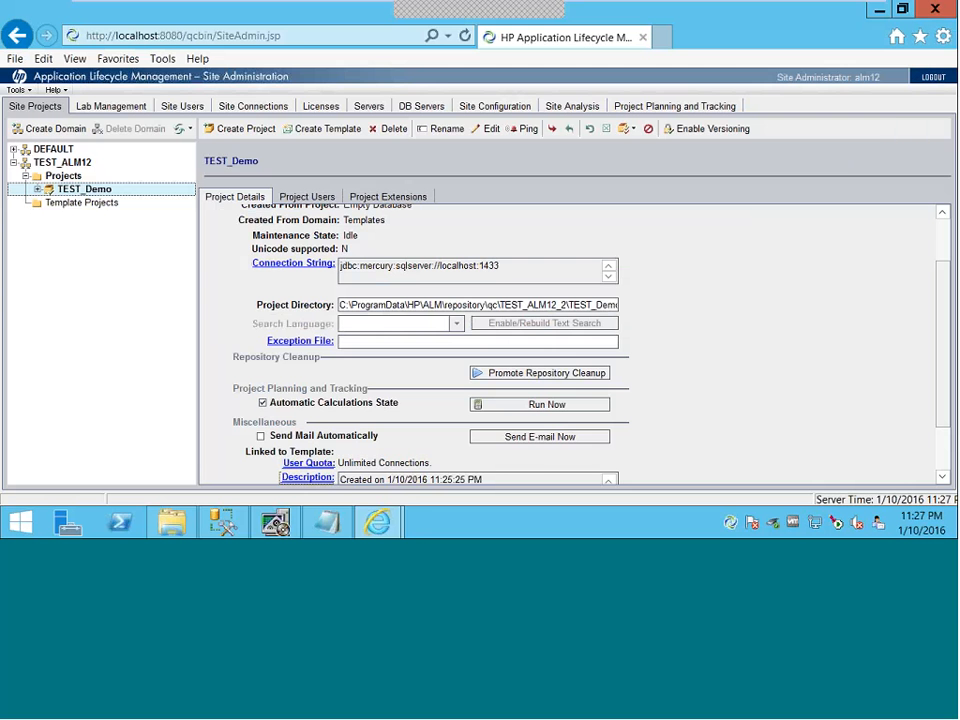
# - Add a new site user with the user name filled in and the description 'test'
pyautogui.click(182, 106)
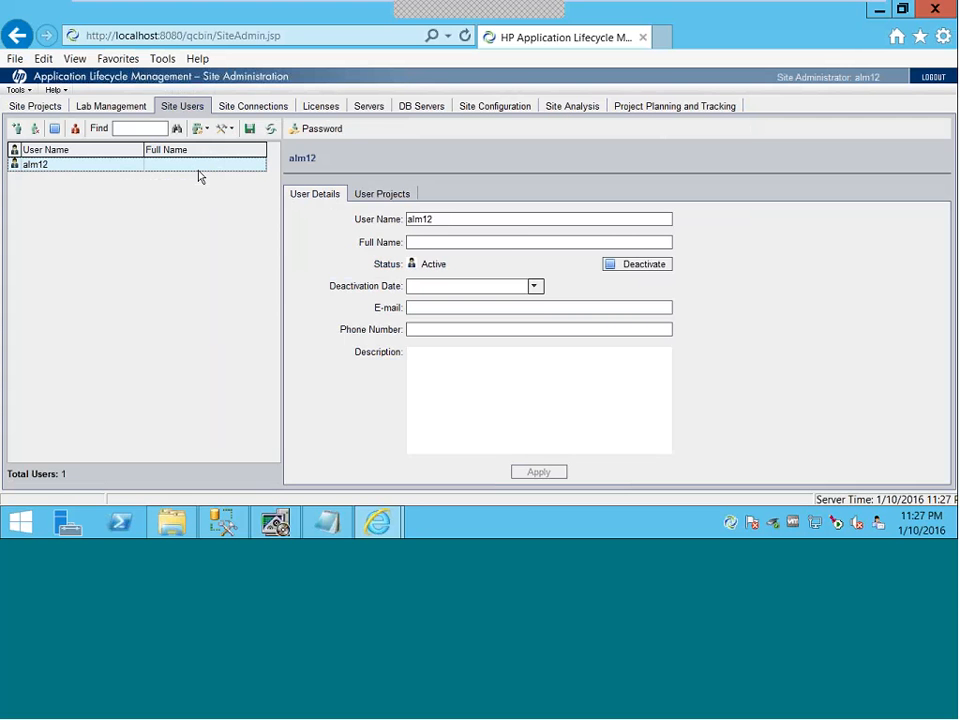
pyautogui.click(16, 128)
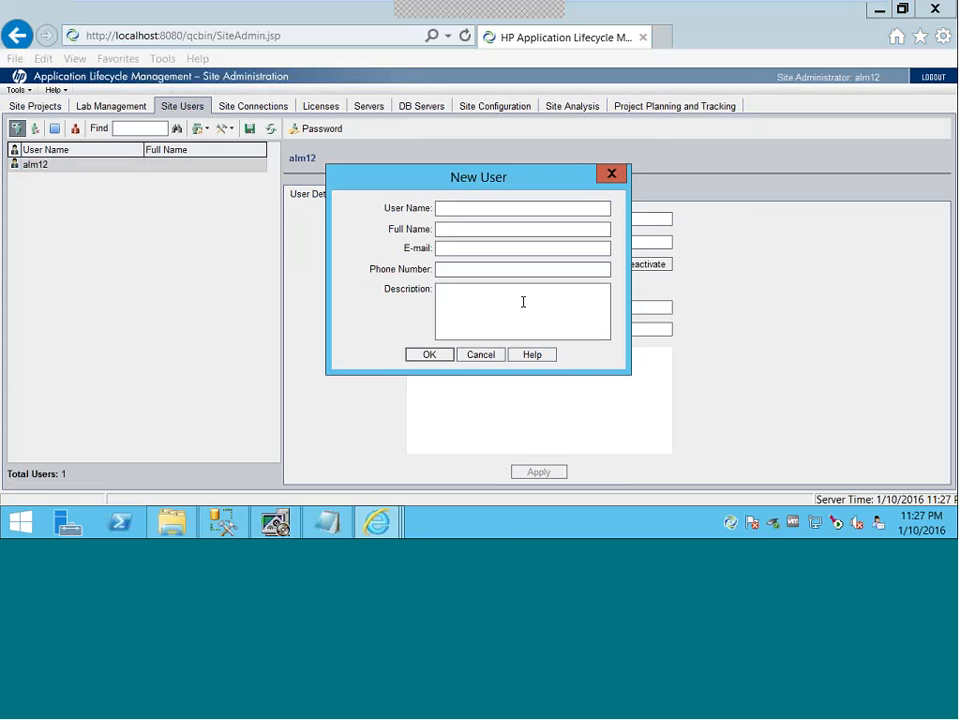
pyautogui.write('ku')
pyautogui.click(469, 313)
pyautogui.write('test')
pyautogui.moveTo(478, 302); pyautogui.dragTo(428, 292)
pyautogui.write('mar')
pyautogui.click(439, 357)
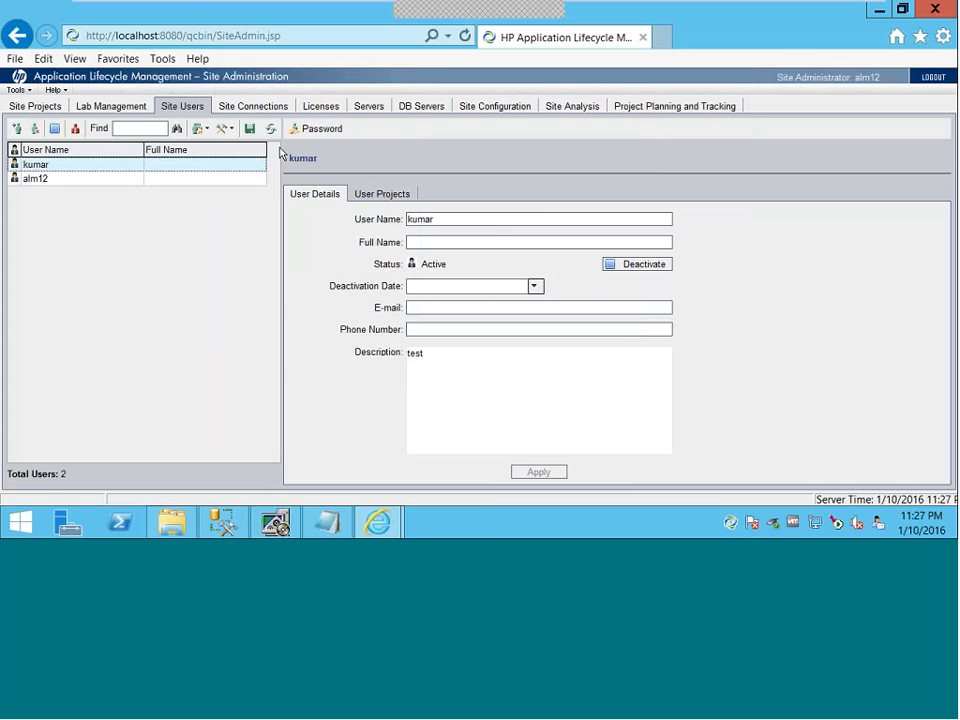
# - Set and confirm a password for the new user
pyautogui.click(315, 129)
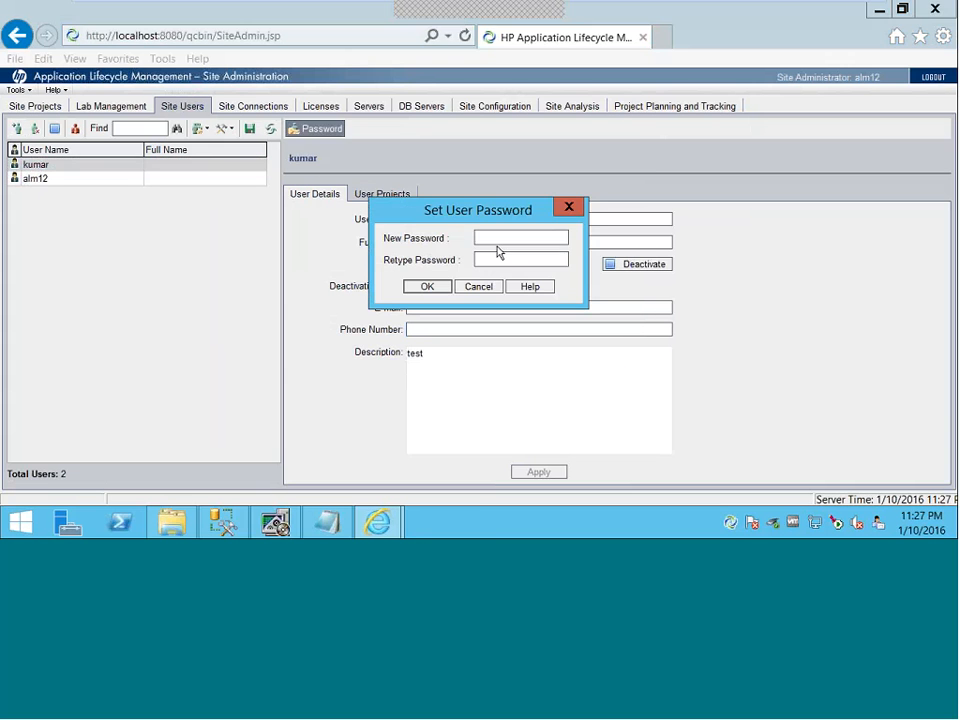
pyautogui.write('**')
pyautogui.click(505, 260)
pyautogui.write('**')
pyautogui.click(427, 286)
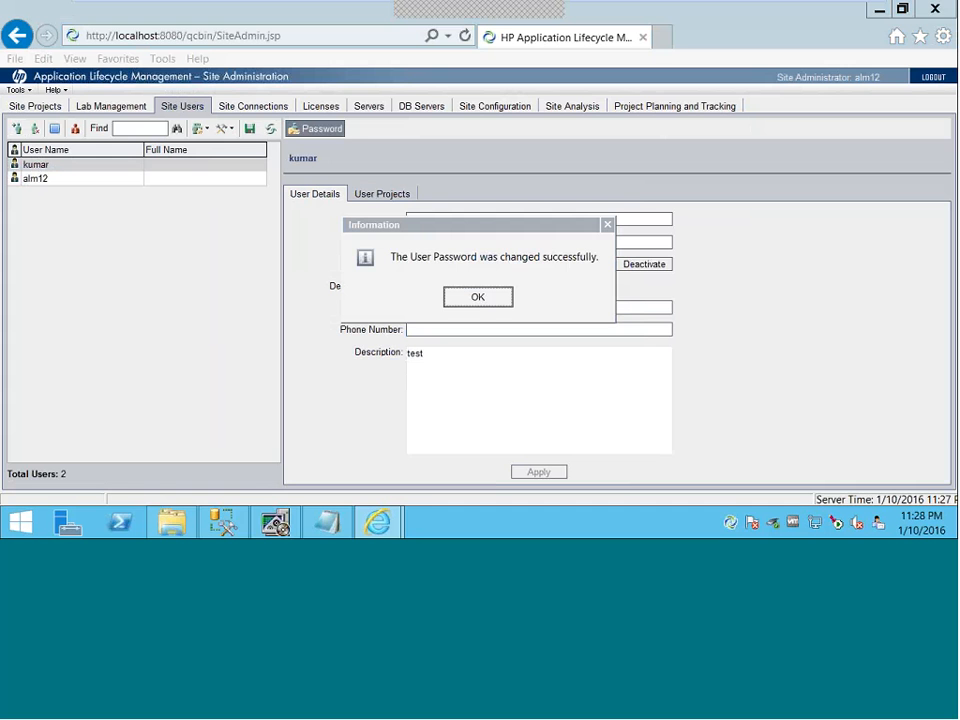
pyautogui.click(476, 295)
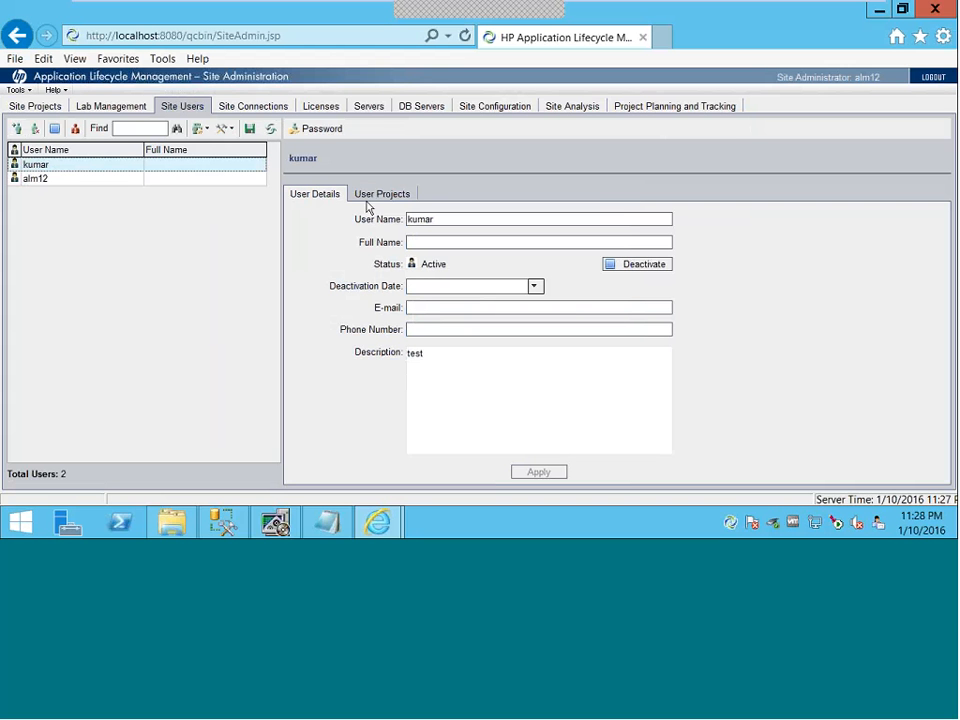
# - Assign the new user to the TEST_Demo project in the TEST_ALM12 domain
pyautogui.click(375, 195)
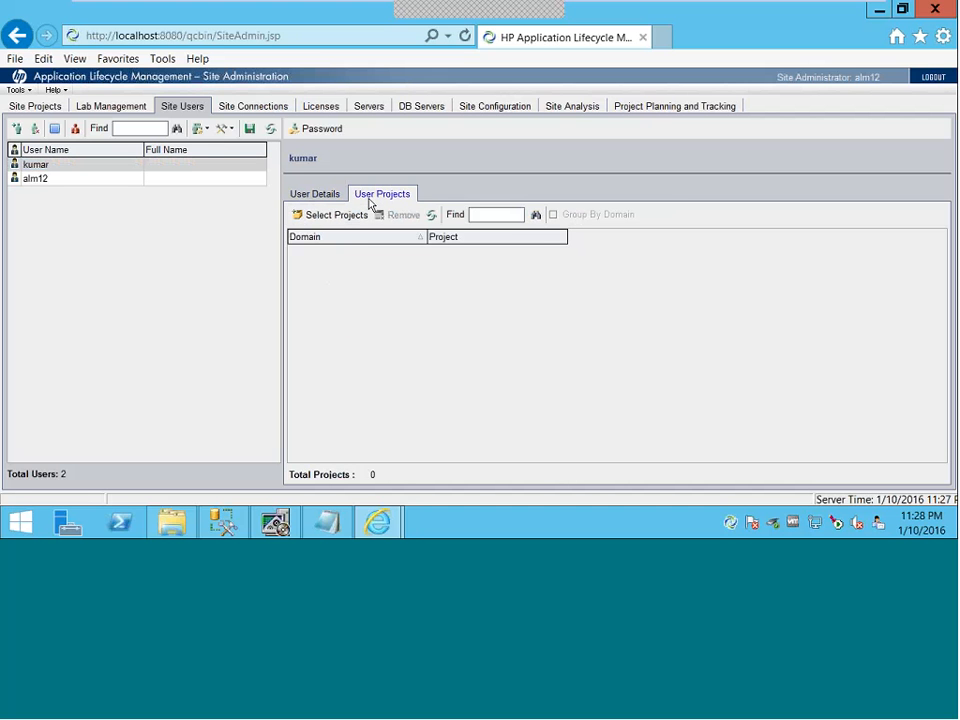
pyautogui.click(322, 216)
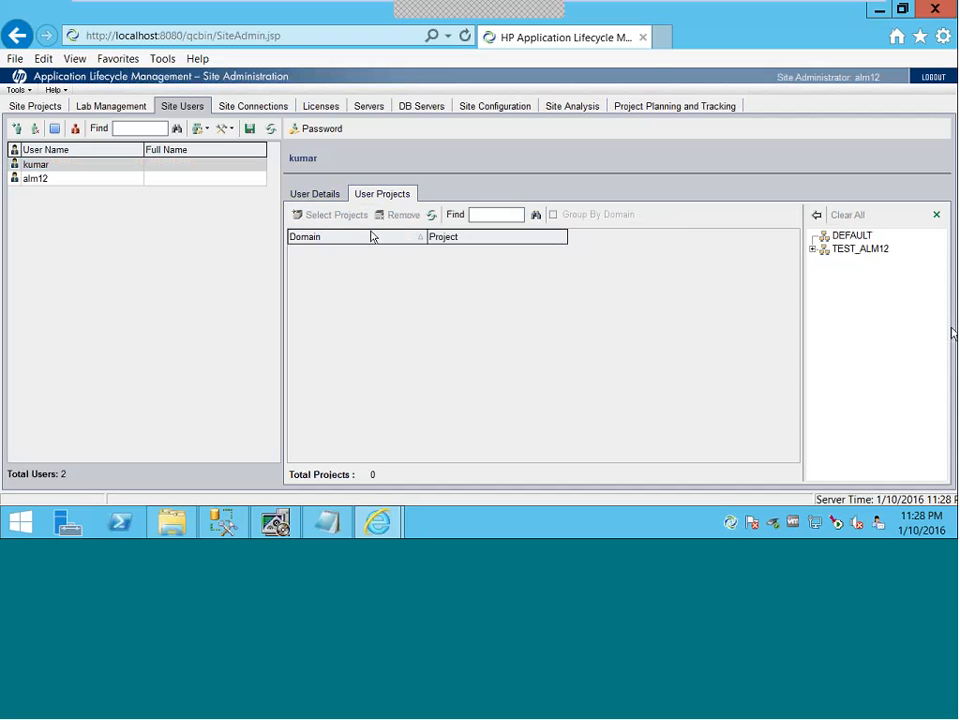
pyautogui.click(859, 250)
pyautogui.click(811, 249)
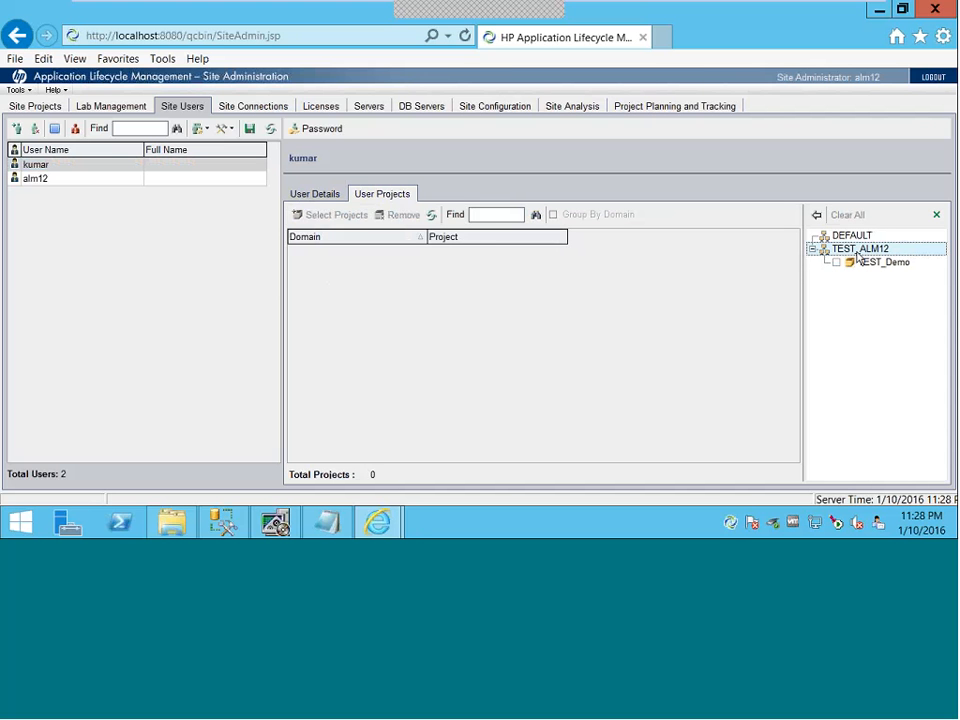
pyautogui.click(837, 263)
pyautogui.click(815, 215)
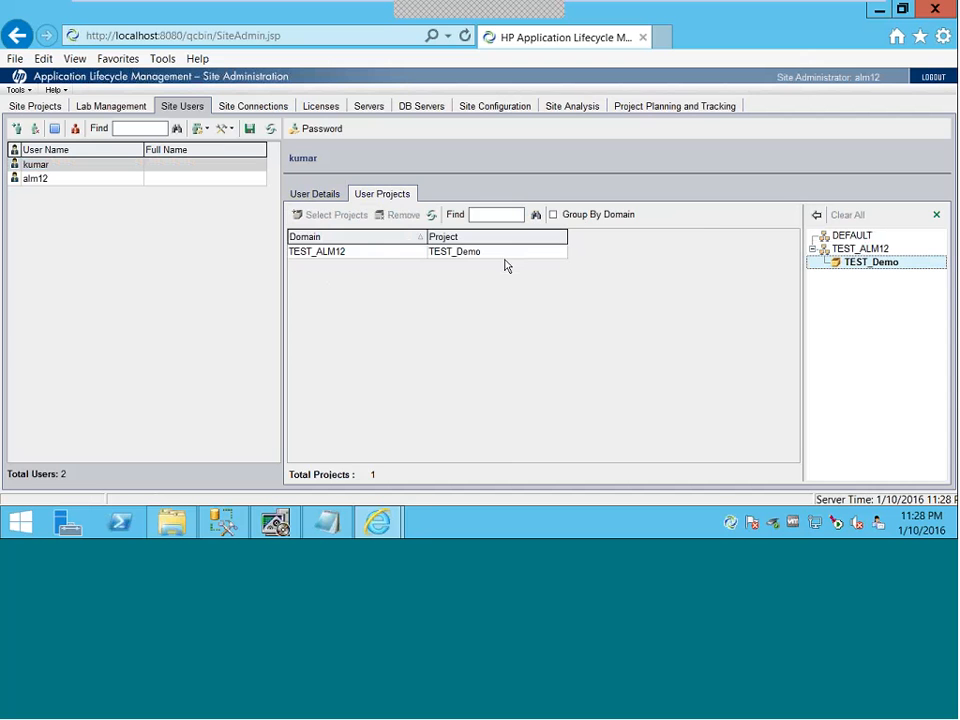
pyautogui.click(322, 195)
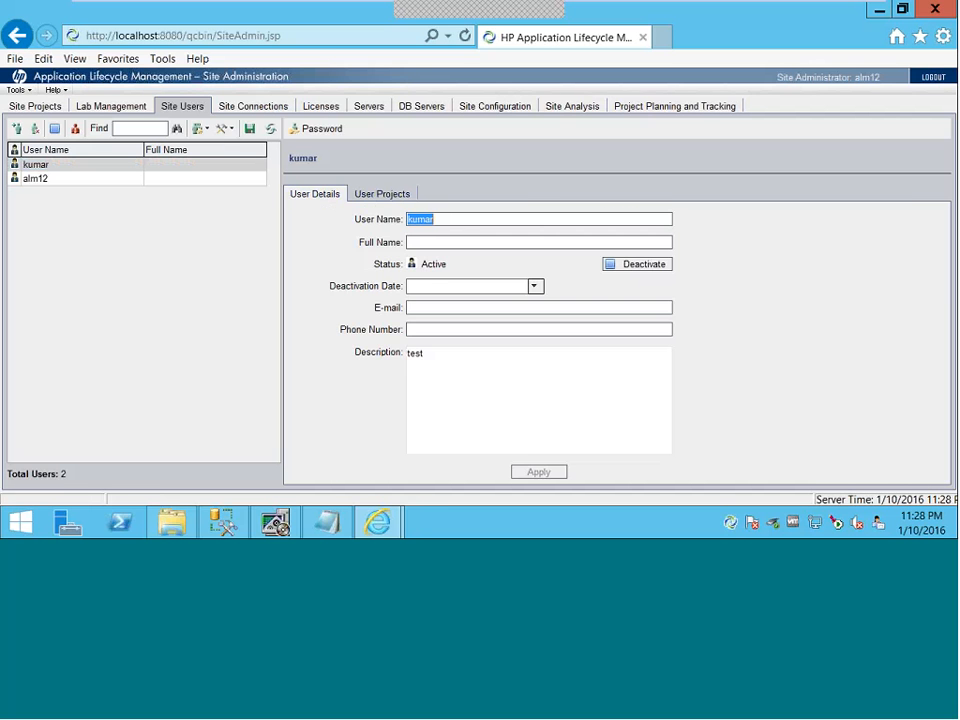
pyautogui.click(380, 196)
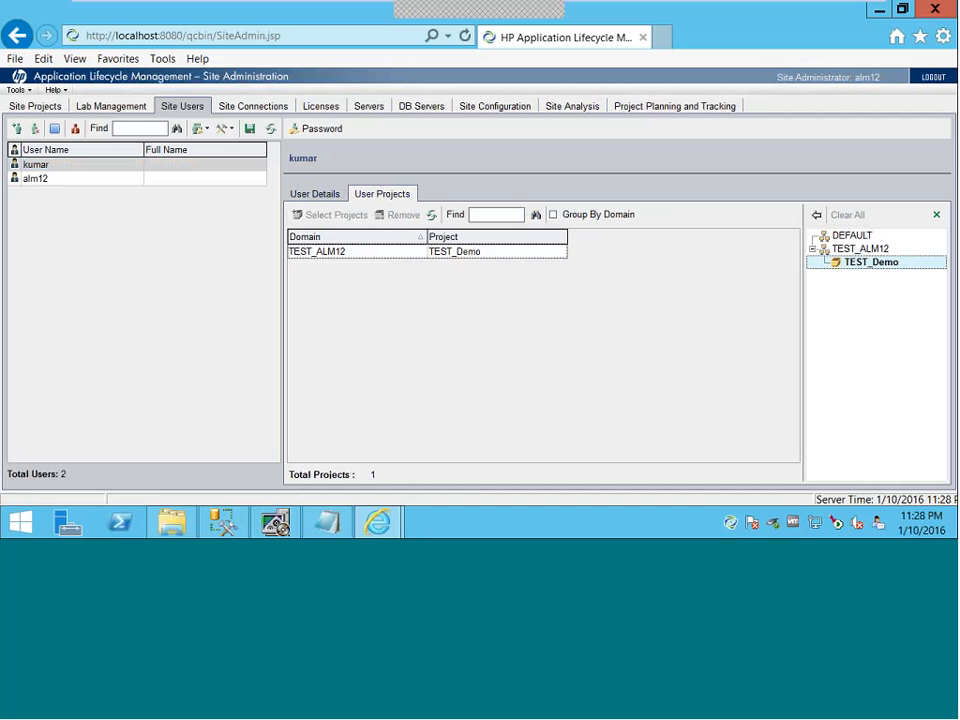
# - Check that the new user is listed among TEST_Demo's project users
pyautogui.click(32, 105)
pyautogui.click(307, 197)
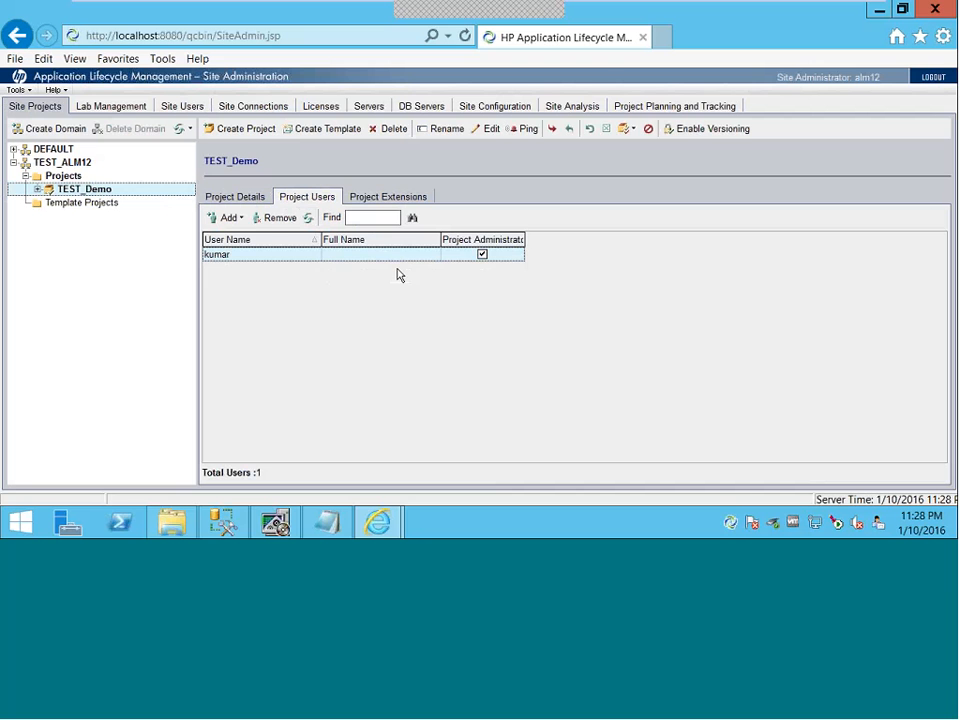
pyautogui.click(62, 163)
pyautogui.click(92, 189)
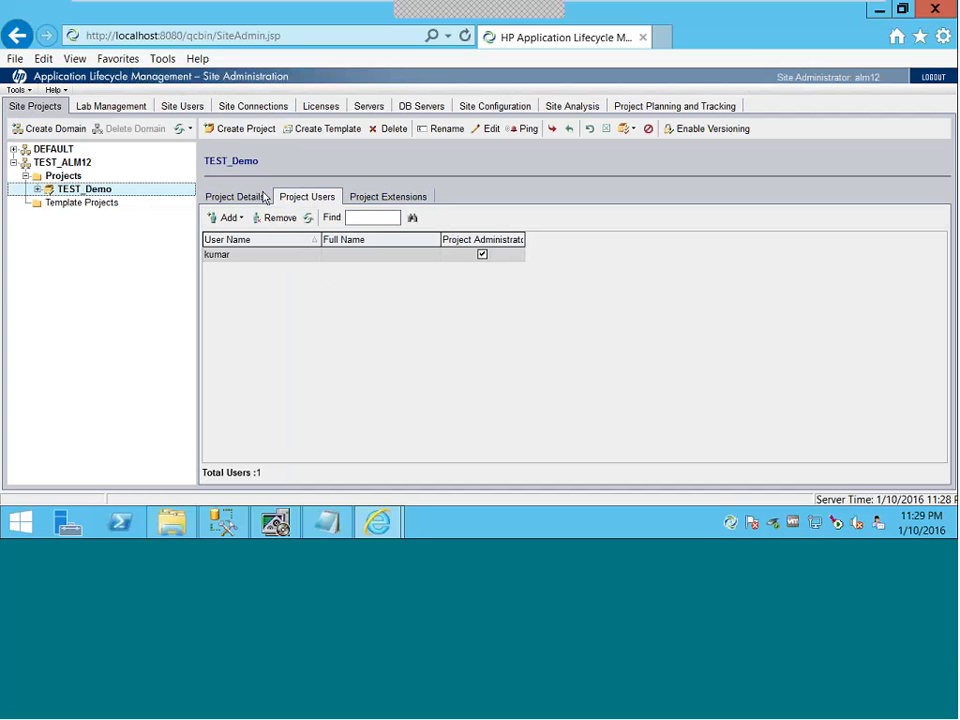
# - Log out of Site Administration and load the server root at localhost:8080
pyautogui.click(930, 79)
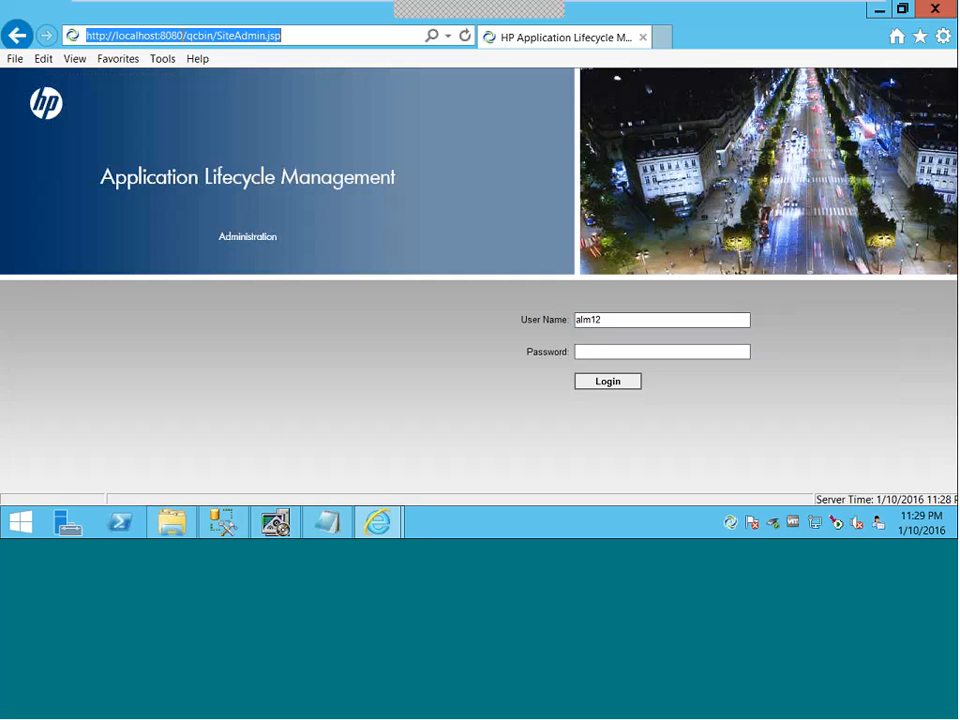
pyautogui.moveTo(186, 35); pyautogui.dragTo(343, 49)
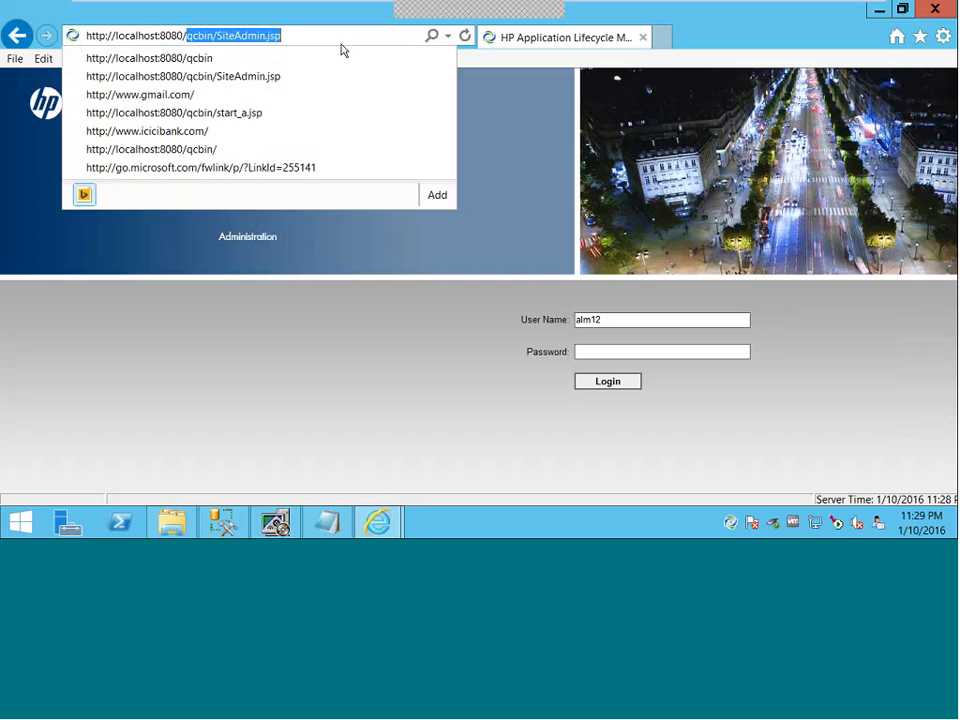
pyautogui.press('BackSpace')
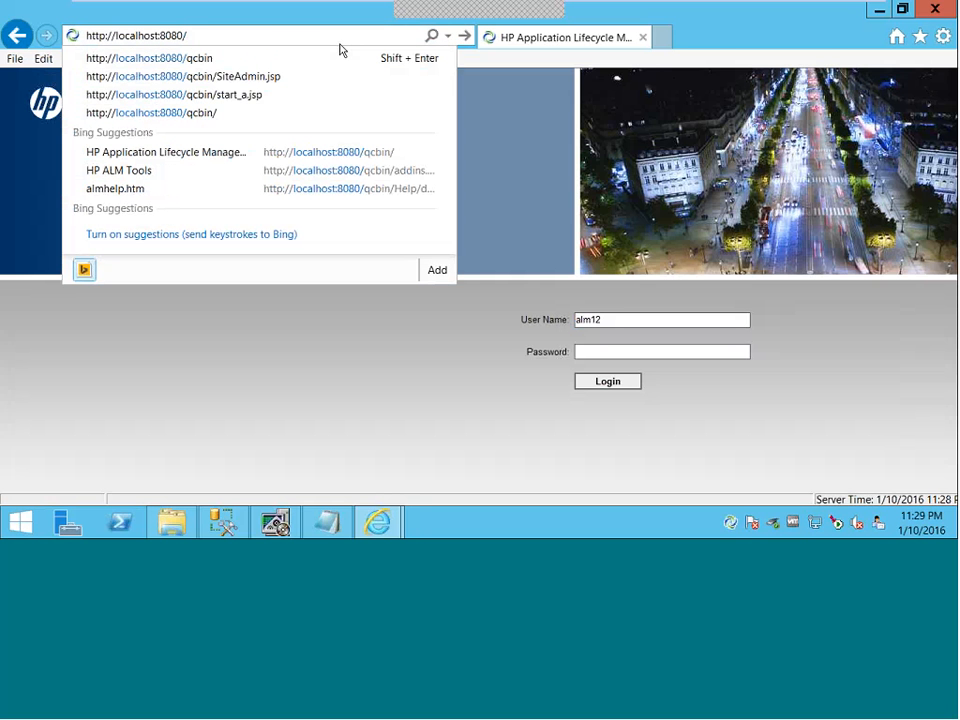
pyautogui.press('Return')
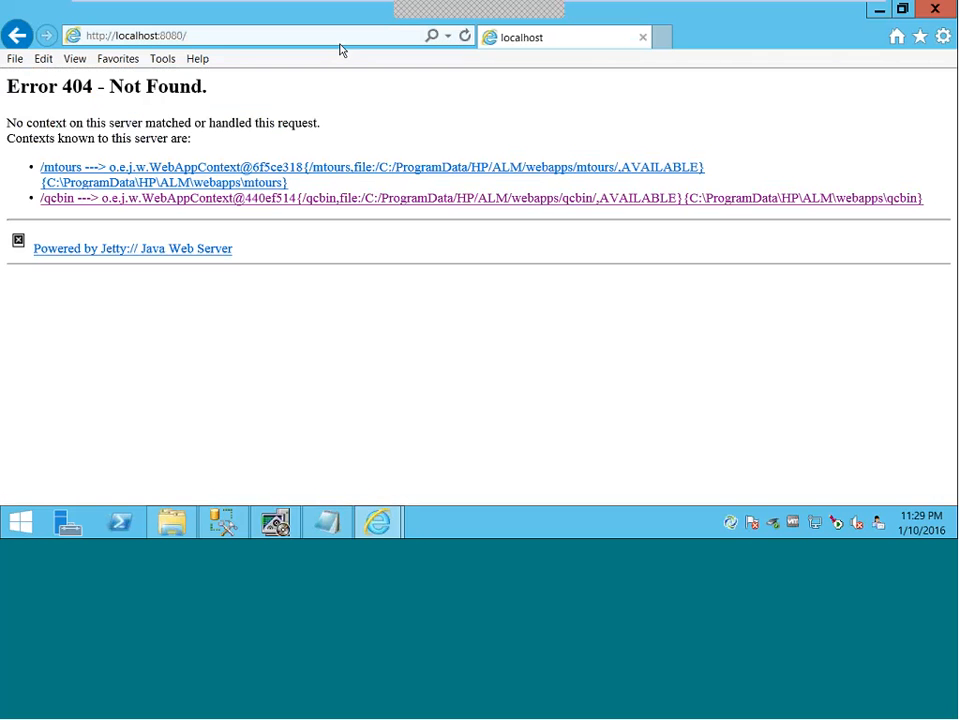
# - Go to the ALM start page at localhost:8080/qcbin
pyautogui.click(200, 33)
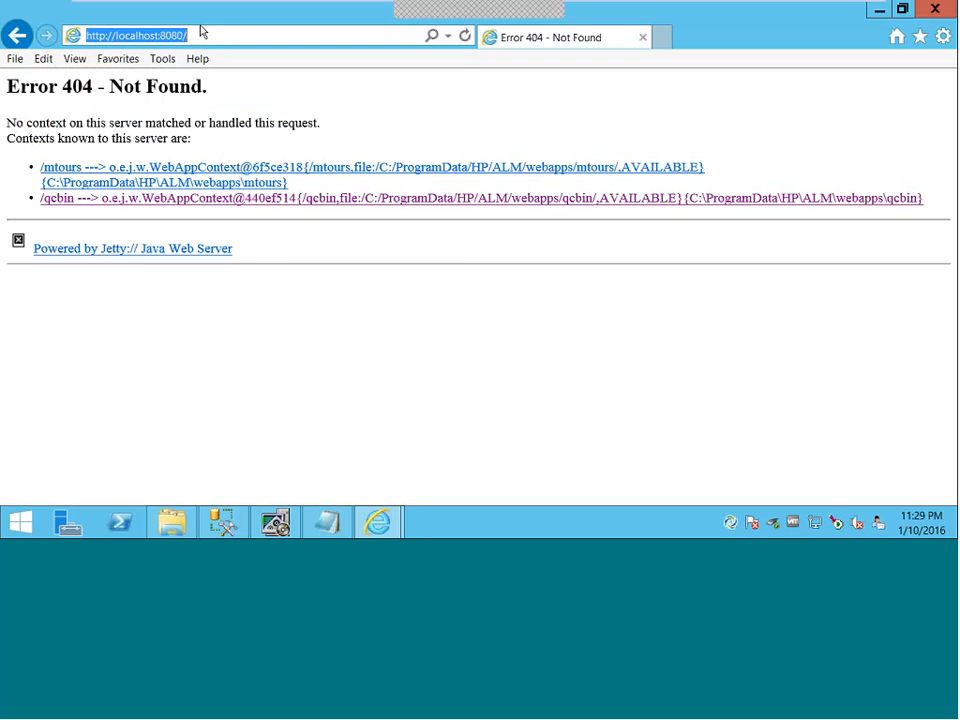
pyautogui.click(218, 37)
pyautogui.press('BackSpace')
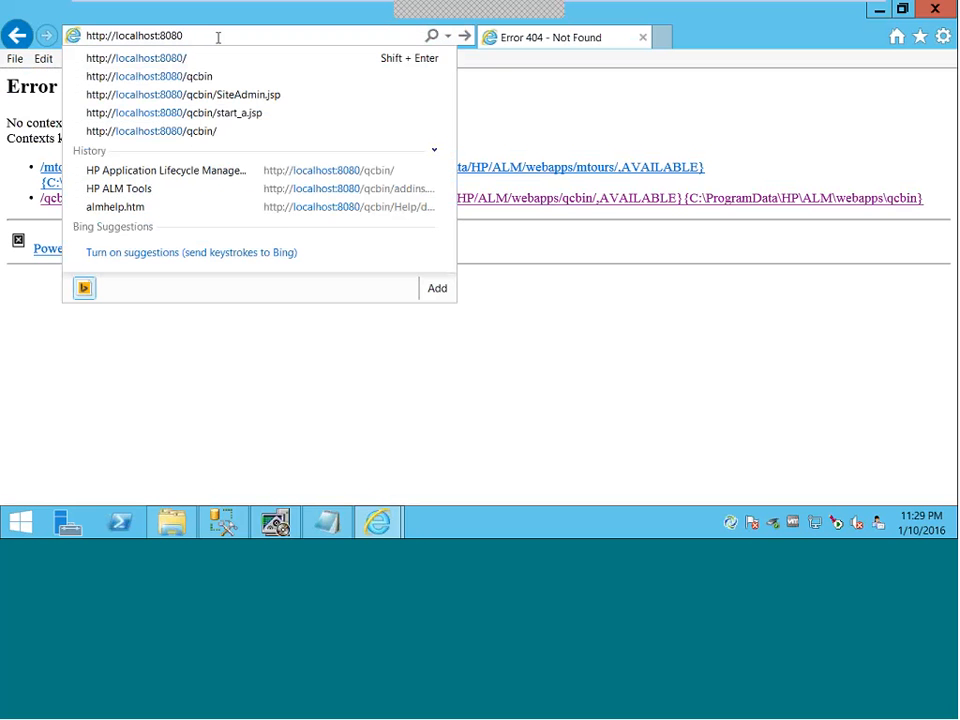
pyautogui.click(222, 84)
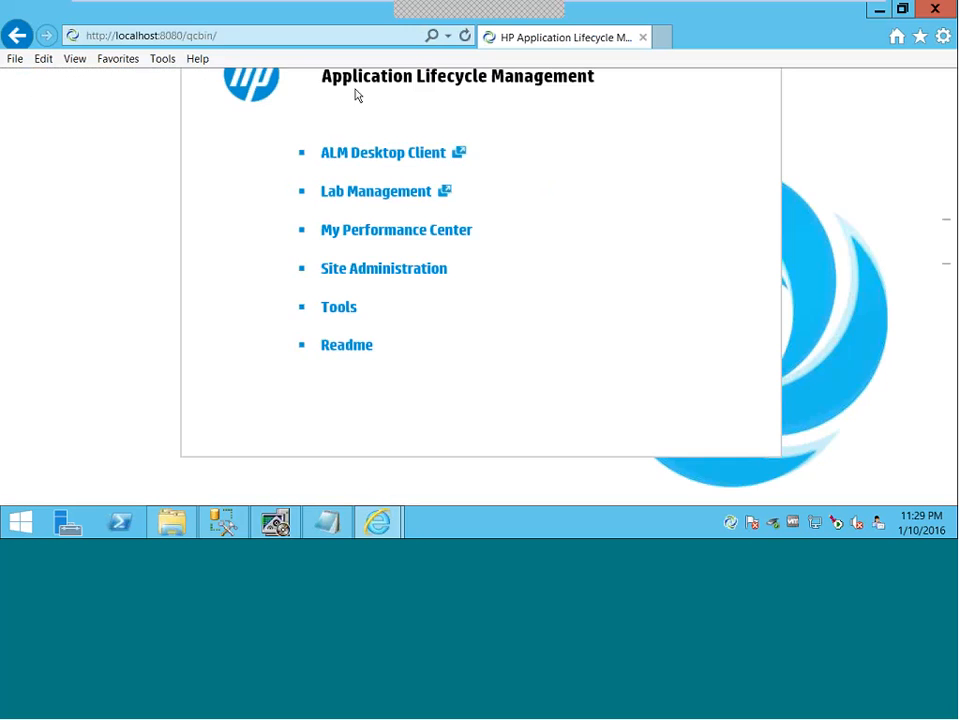
# - Log into the ALM Desktop Client as the new user, project TEST_Demo in TEST_ALM12
pyautogui.click(390, 163)
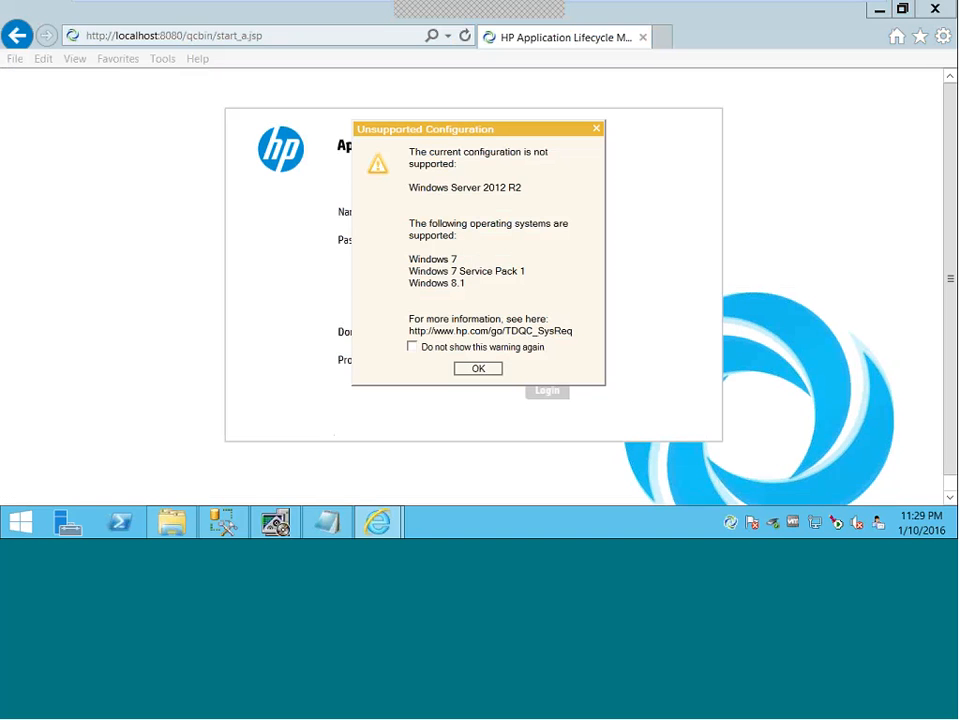
pyautogui.click(479, 370)
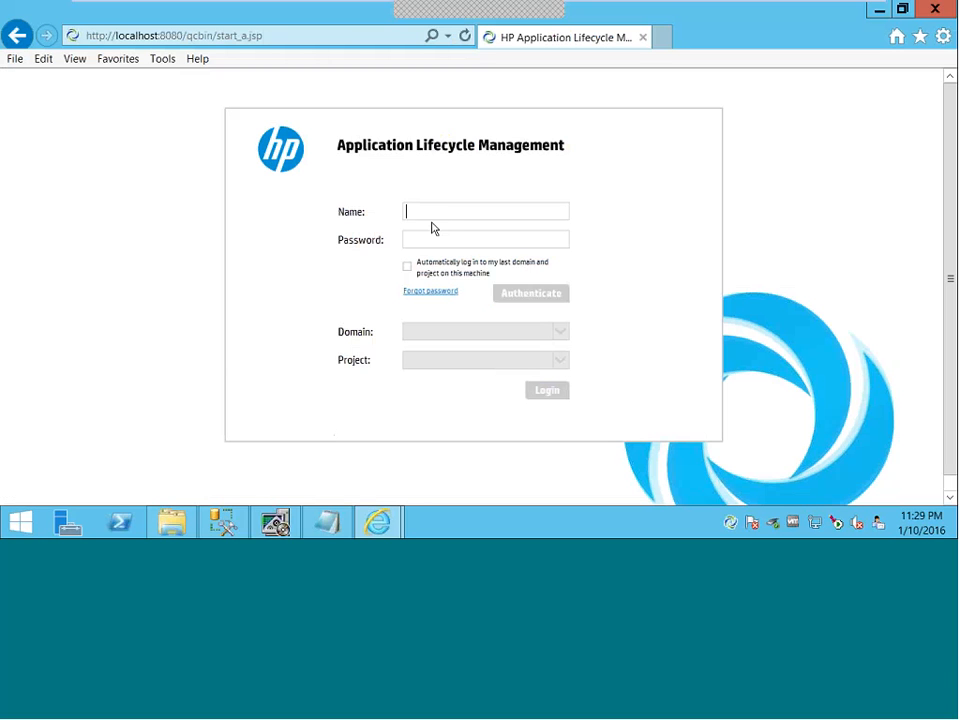
pyautogui.write('kumar')
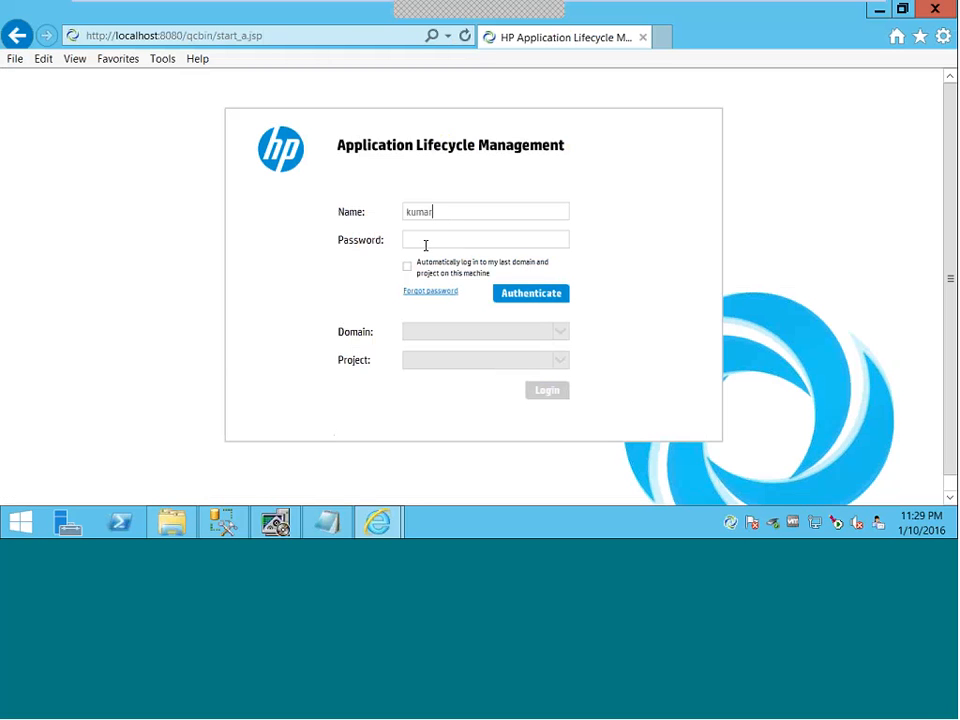
pyautogui.click(429, 241)
pyautogui.write('**')
pyautogui.press('Return')
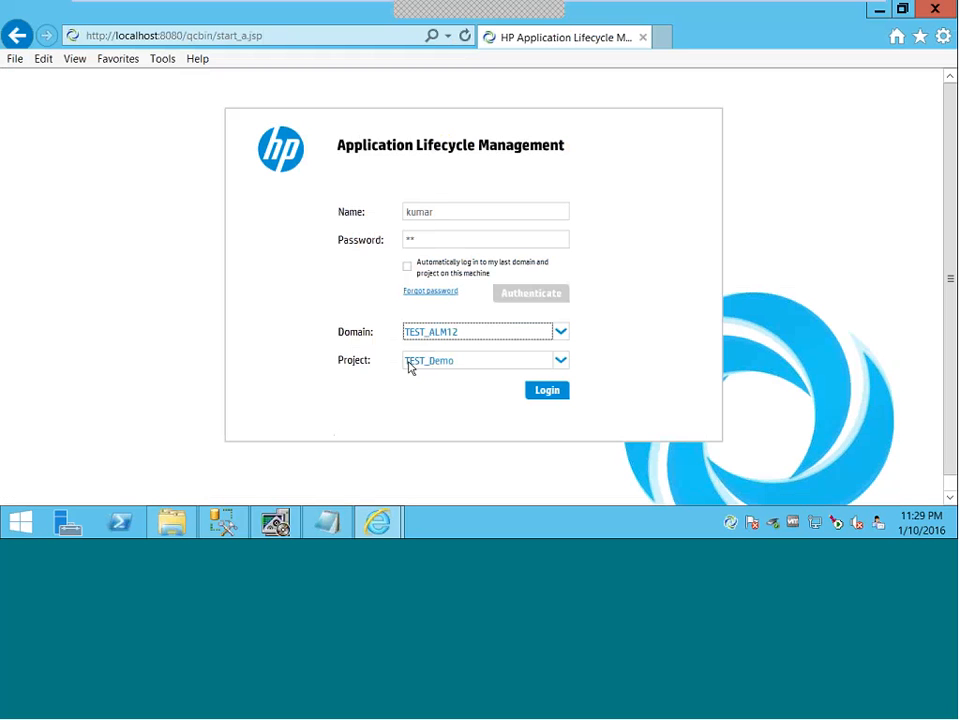
pyautogui.click(546, 391)
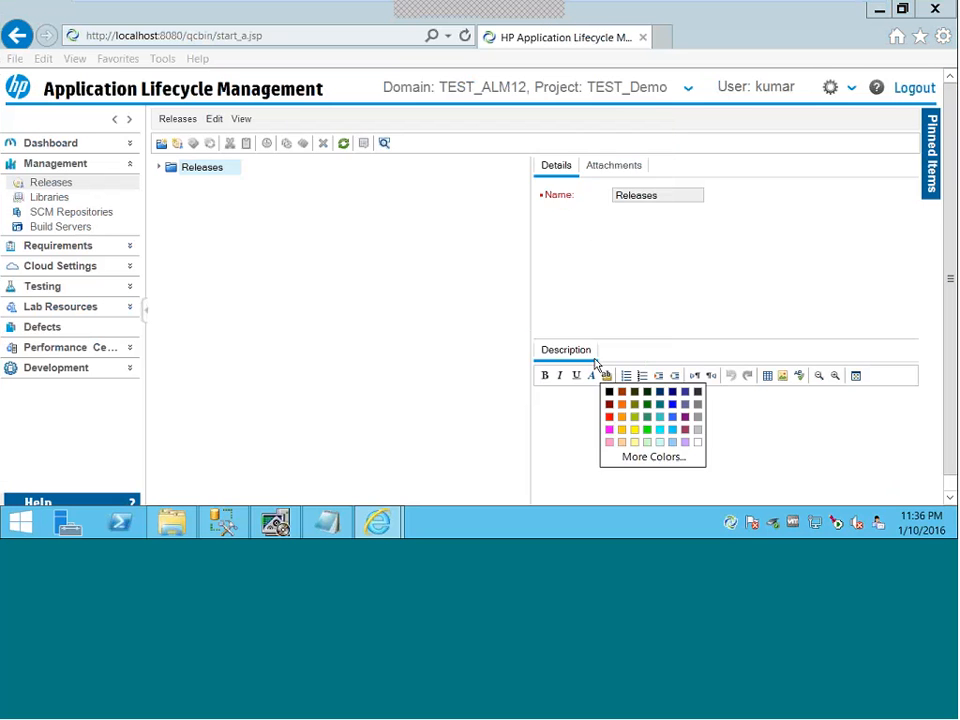
pyautogui.click(266, 277)
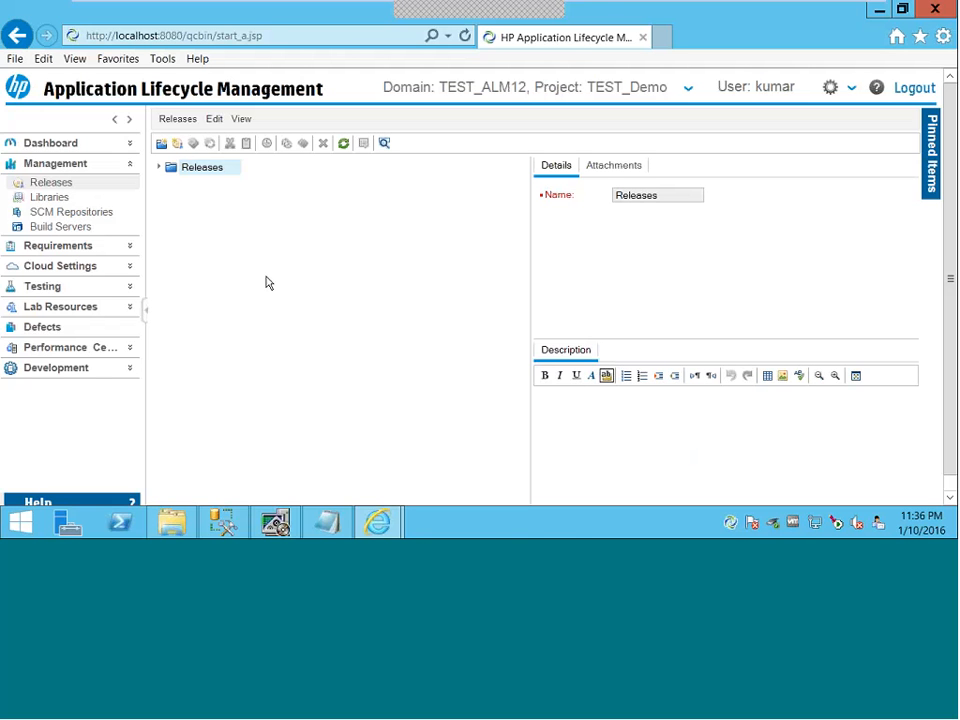